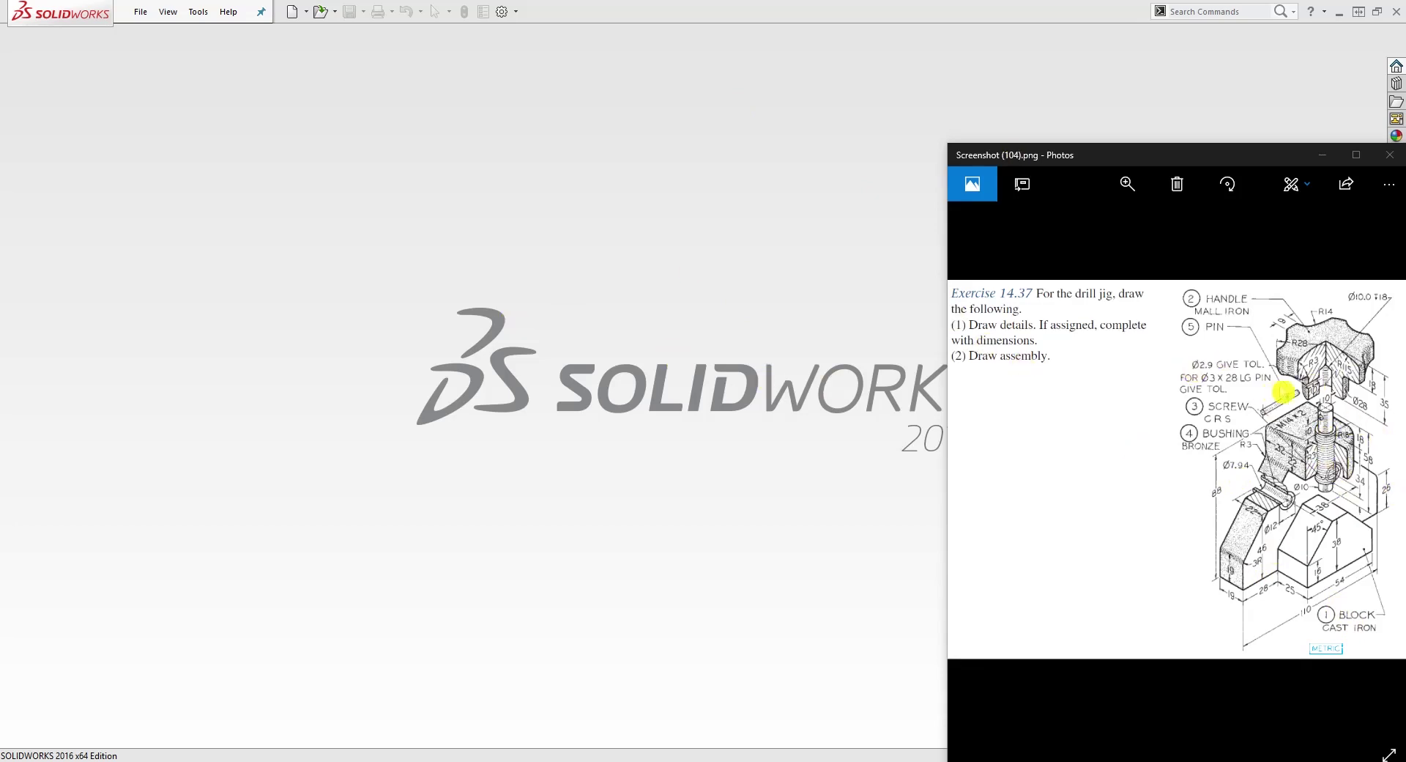
Create a new assembly document.
{"action": "left_click", "coordinate": [292, 11]}
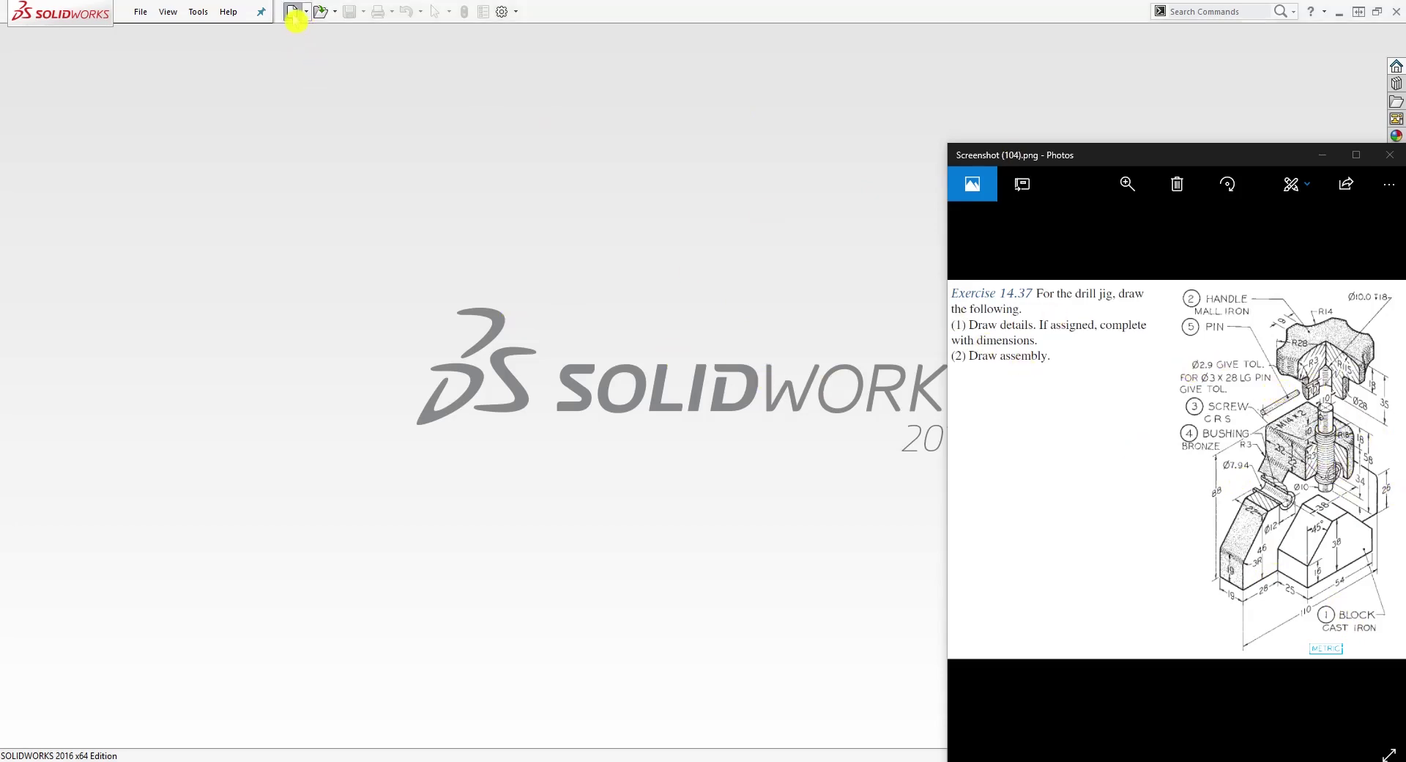
{"action": "left_click", "coordinate": [612, 285]}
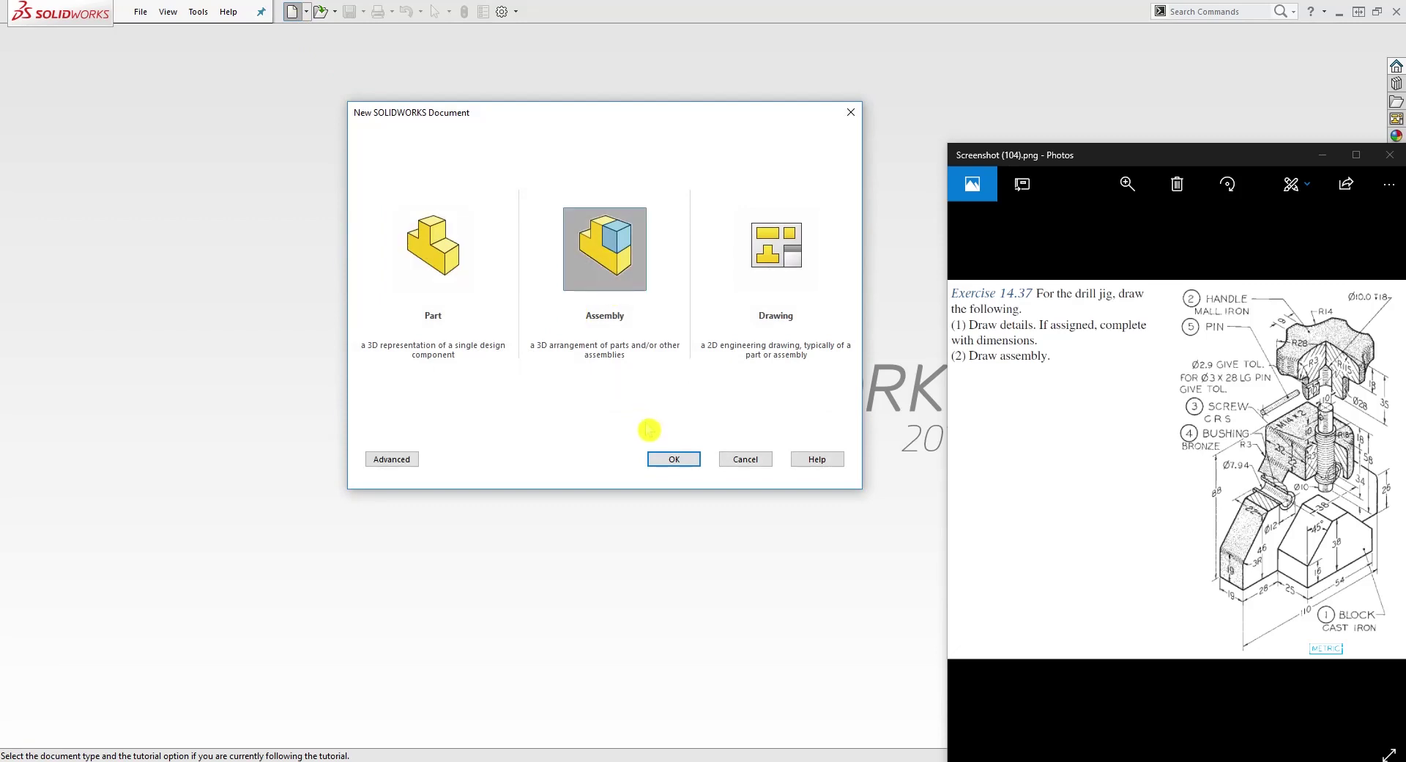
{"action": "left_click", "coordinate": [671, 461]}
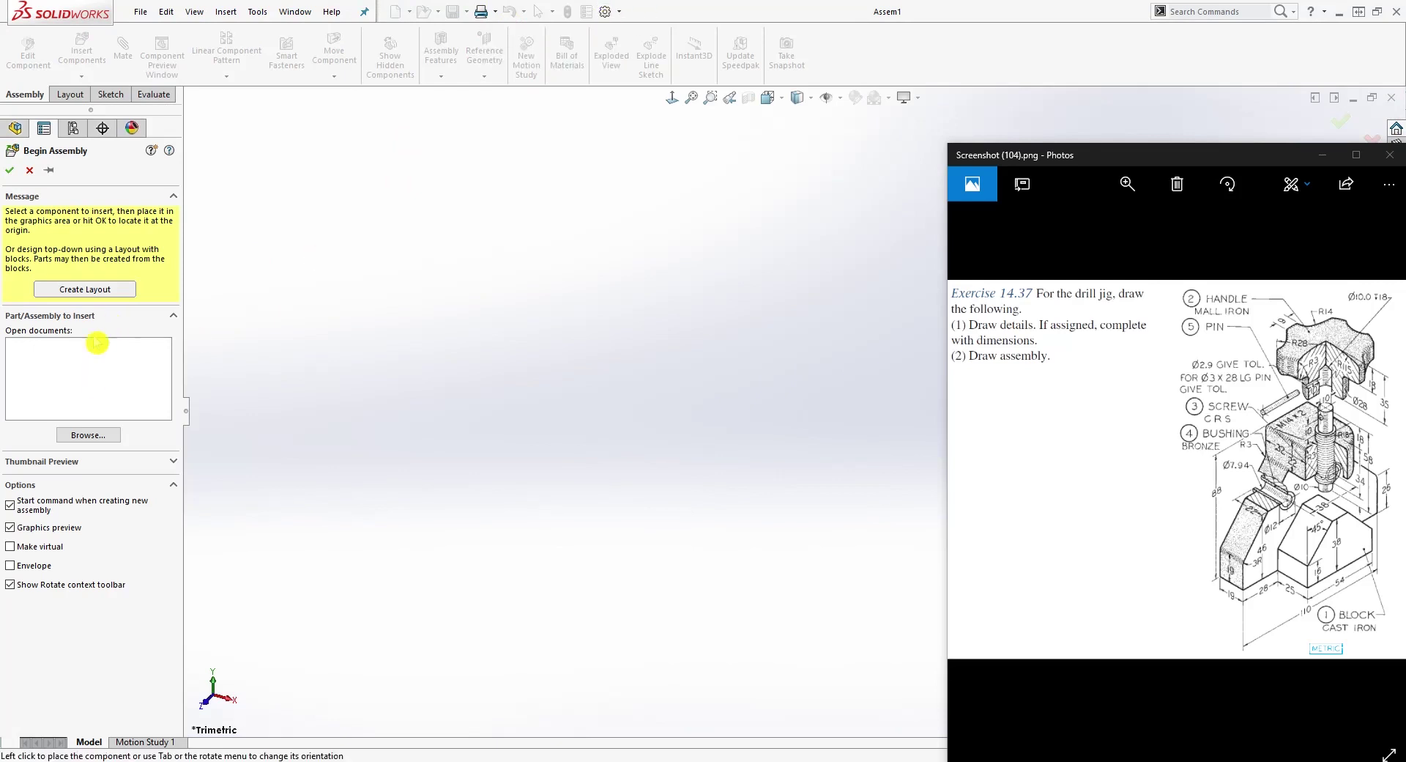
Insert the Block Cast Iron part from the Drill Jig folder as the first component, located at the assembly origin.
{"action": "left_click", "coordinate": [88, 436]}
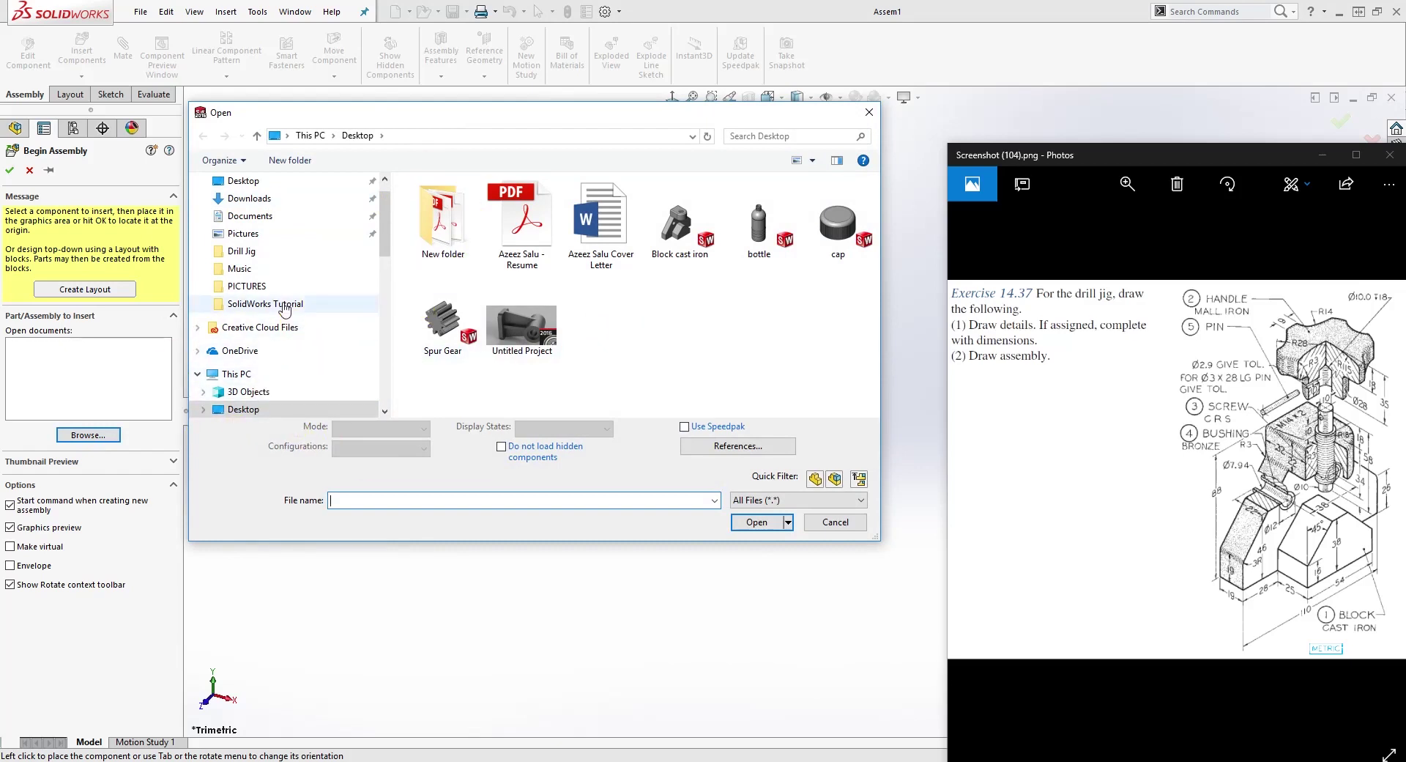
{"action": "left_click", "coordinate": [252, 251]}
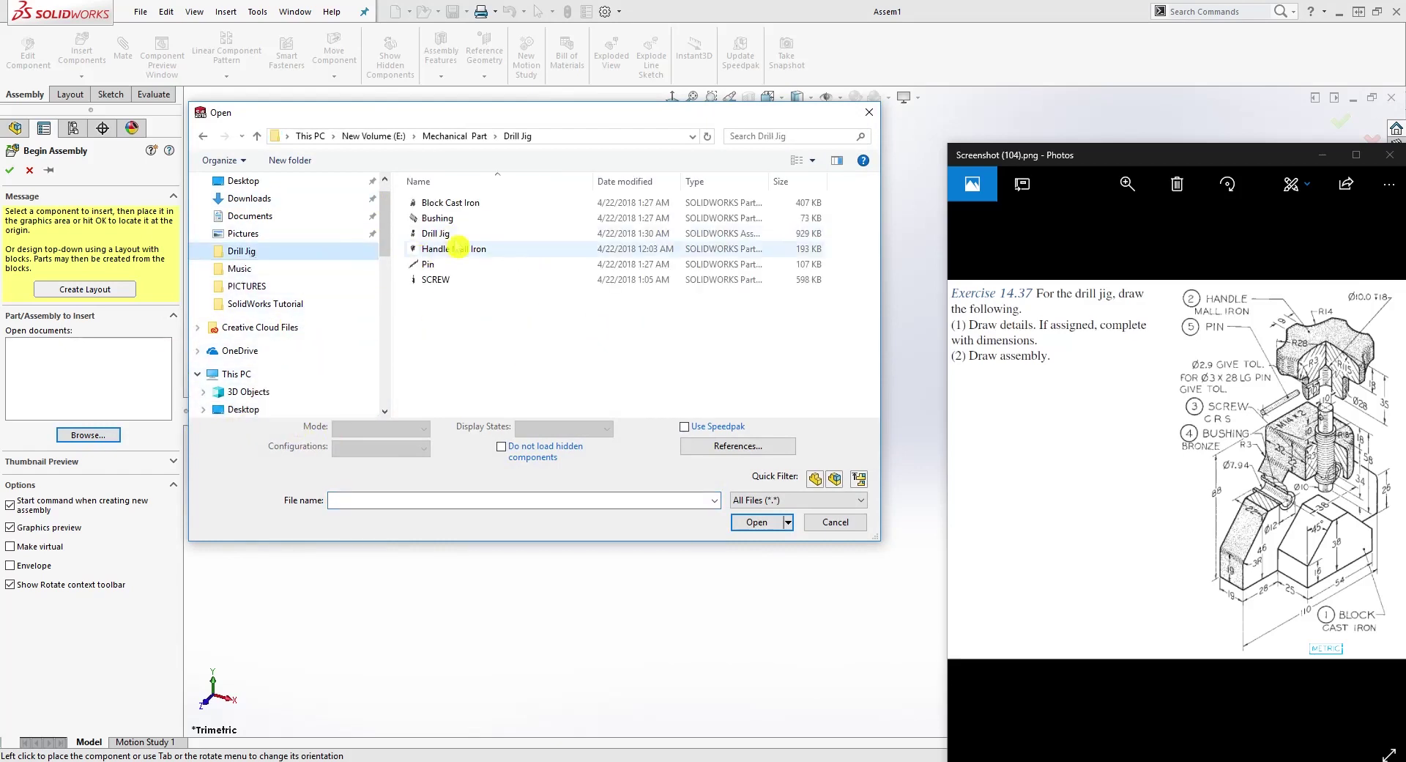
{"action": "left_click", "coordinate": [449, 205]}
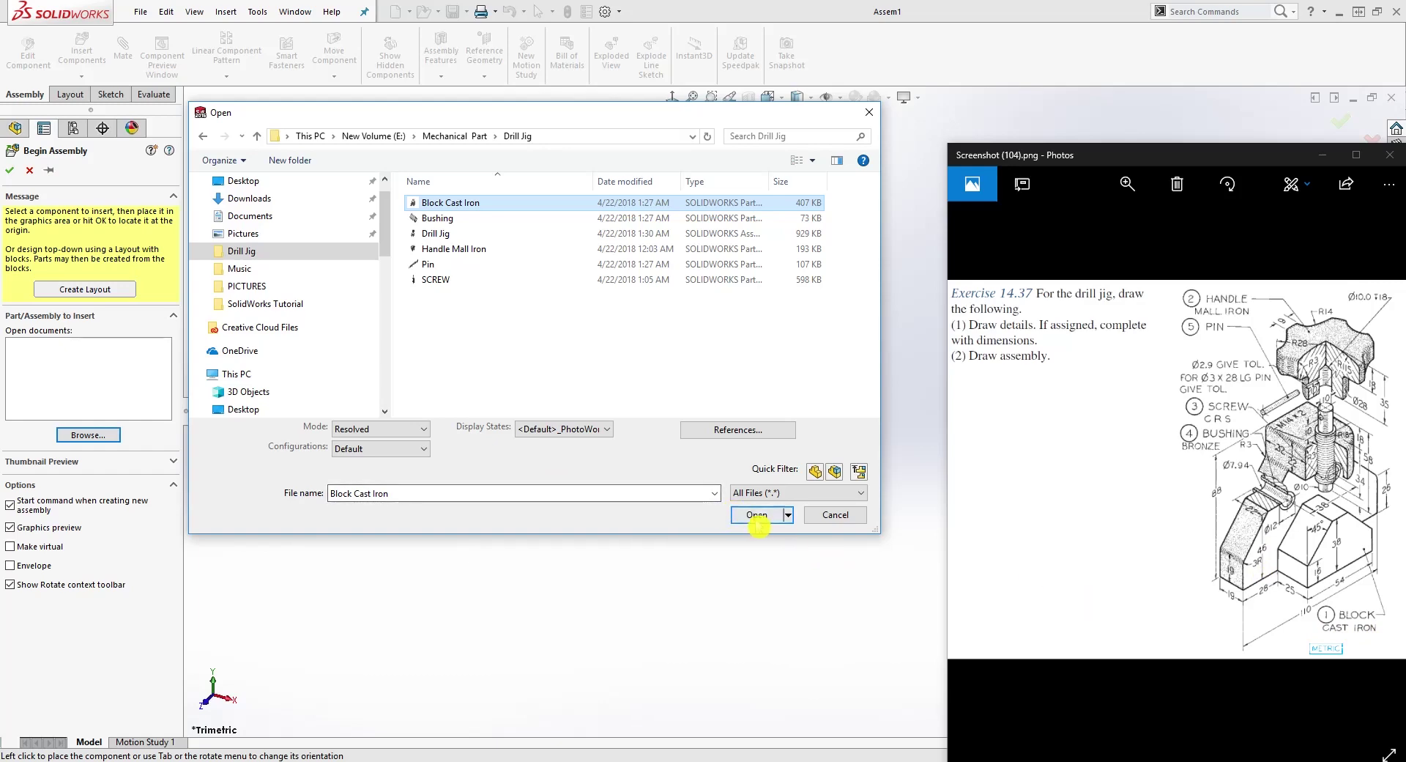
{"action": "left_click", "coordinate": [736, 515]}
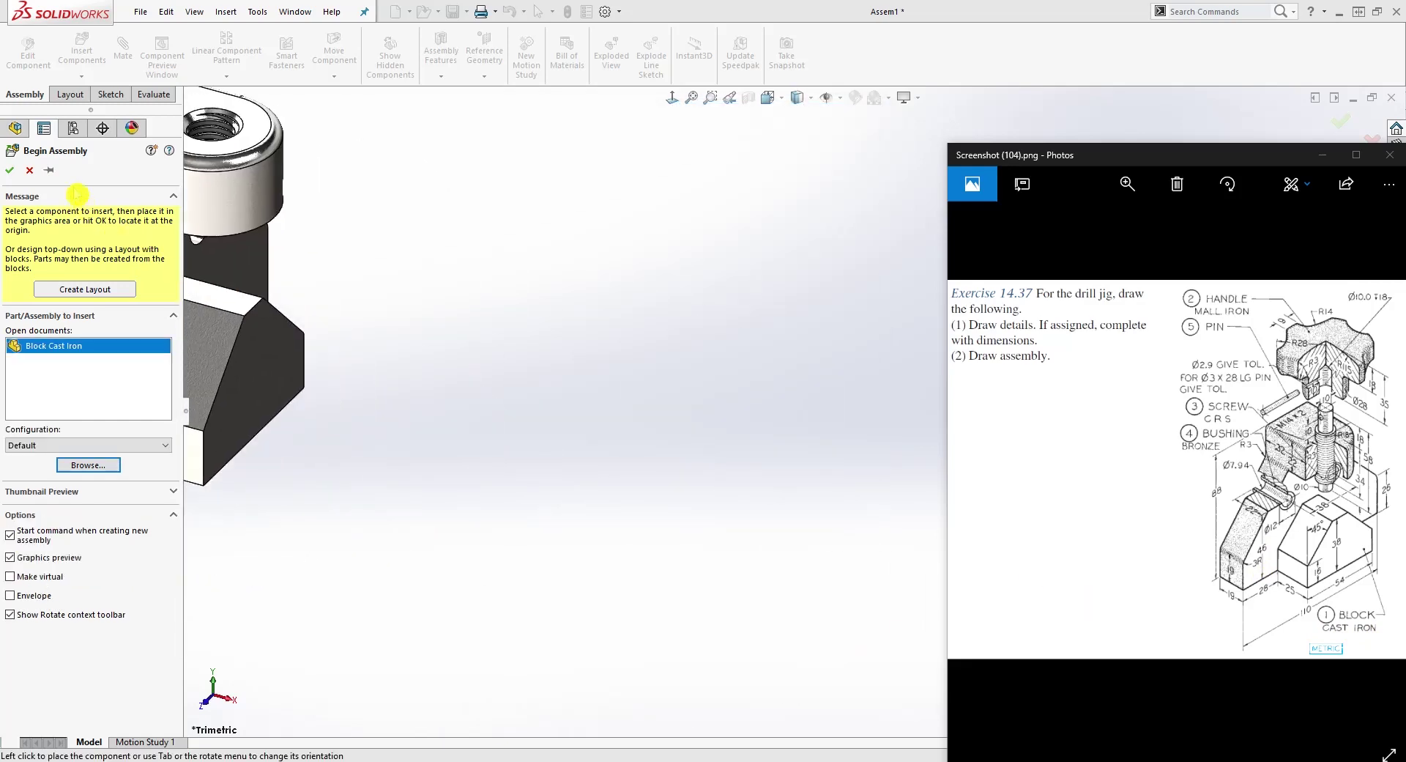
{"action": "left_click", "coordinate": [10, 171]}
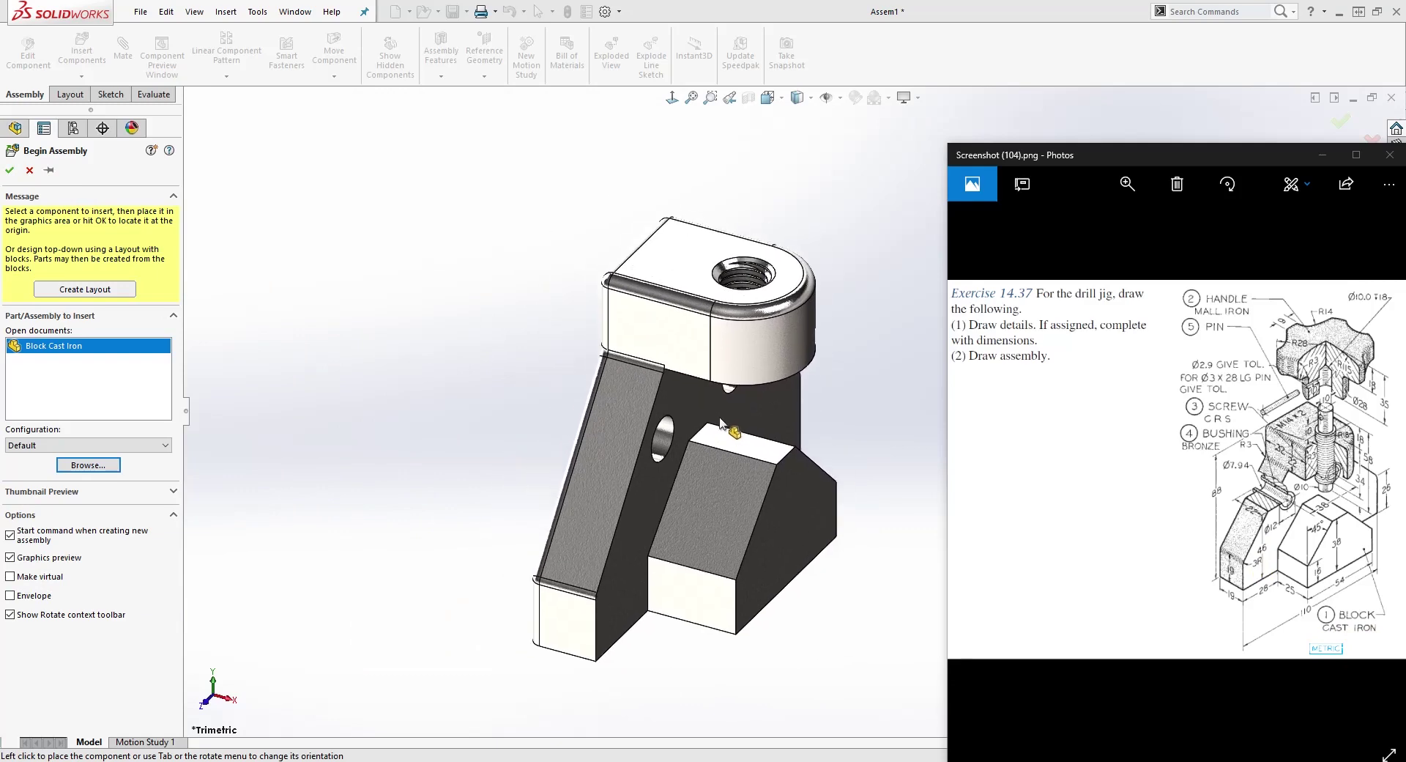
{"action": "left_click", "coordinate": [12, 169]}
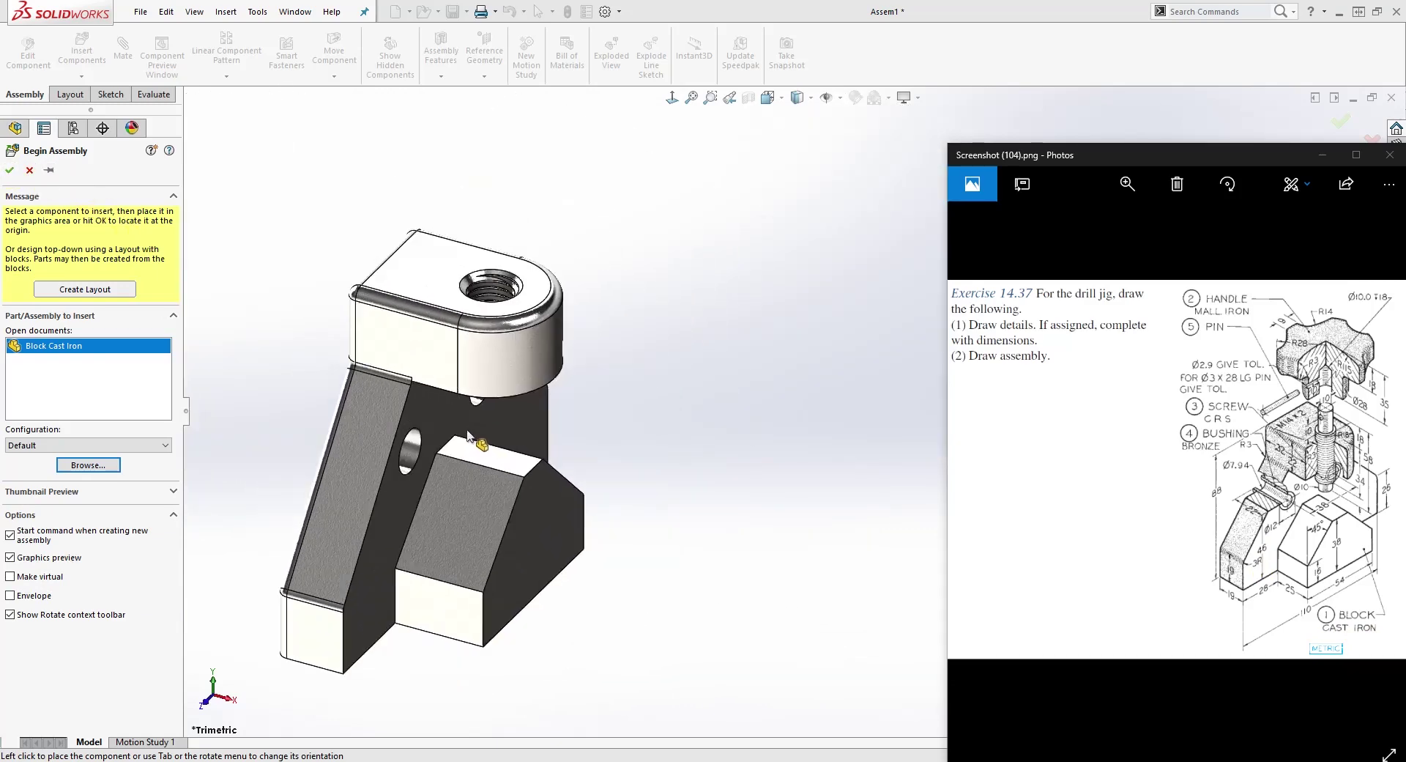
{"action": "left_click", "coordinate": [11, 173]}
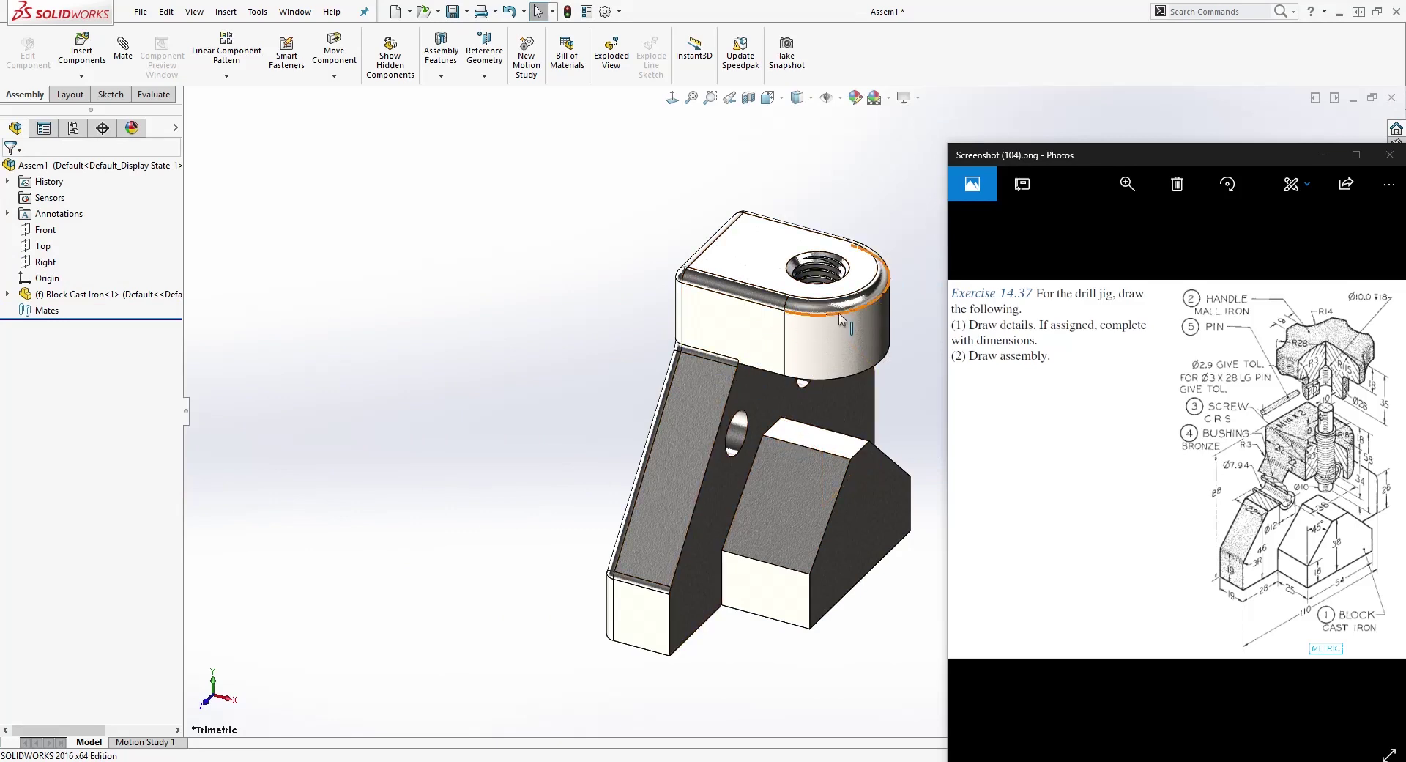
Try to apply the satin finish stainless steel appearance to the Block Cast Iron component.
{"action": "left_click", "coordinate": [1322, 156]}
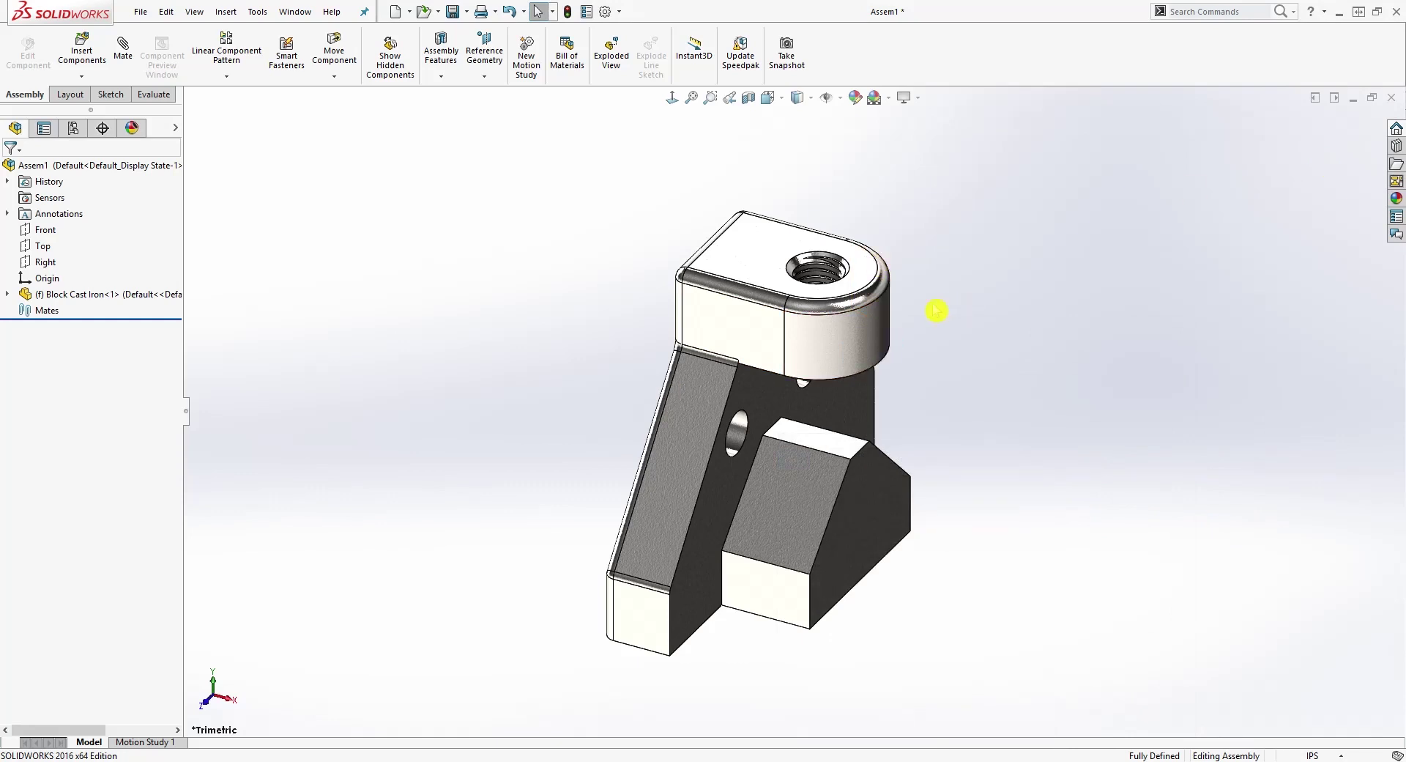
{"action": "left_click", "coordinate": [1396, 201]}
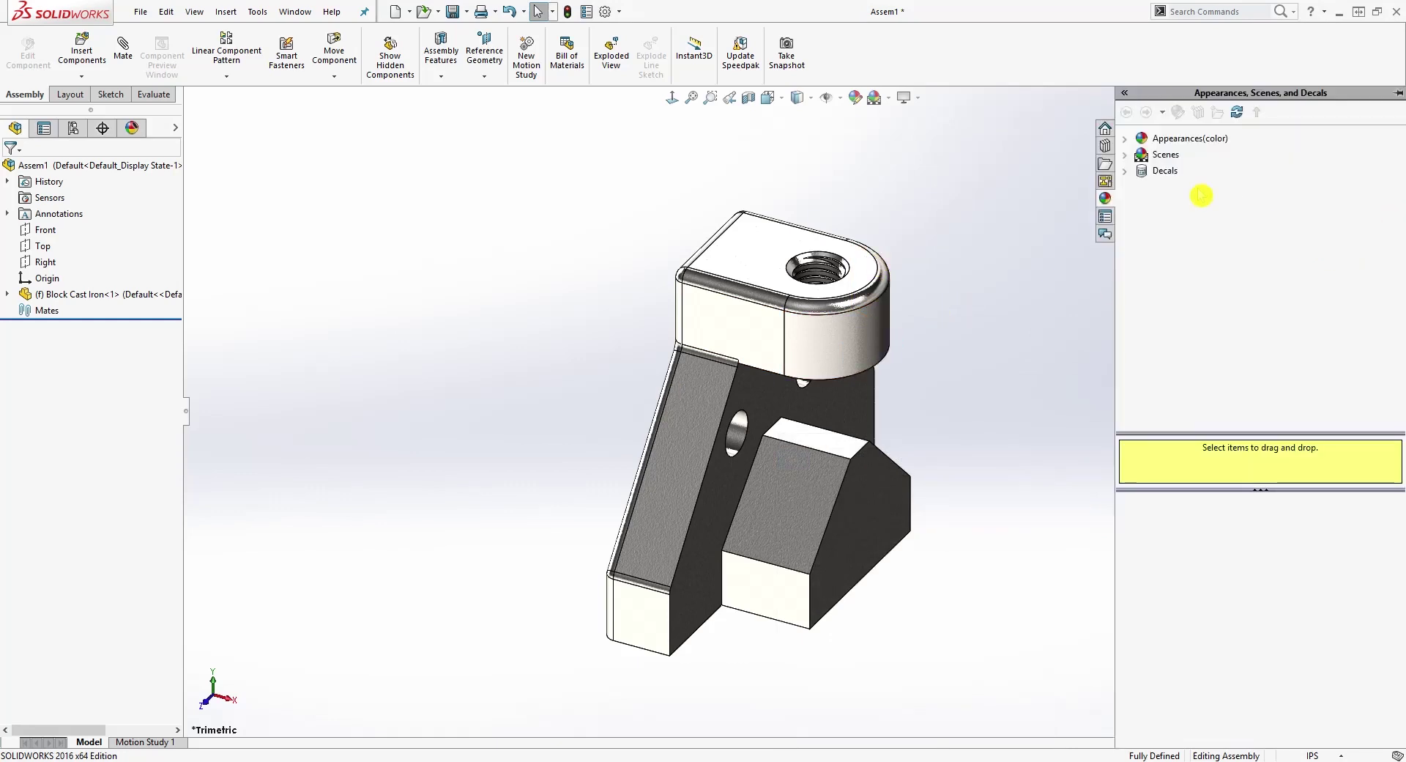
{"action": "left_click", "coordinate": [1125, 139]}
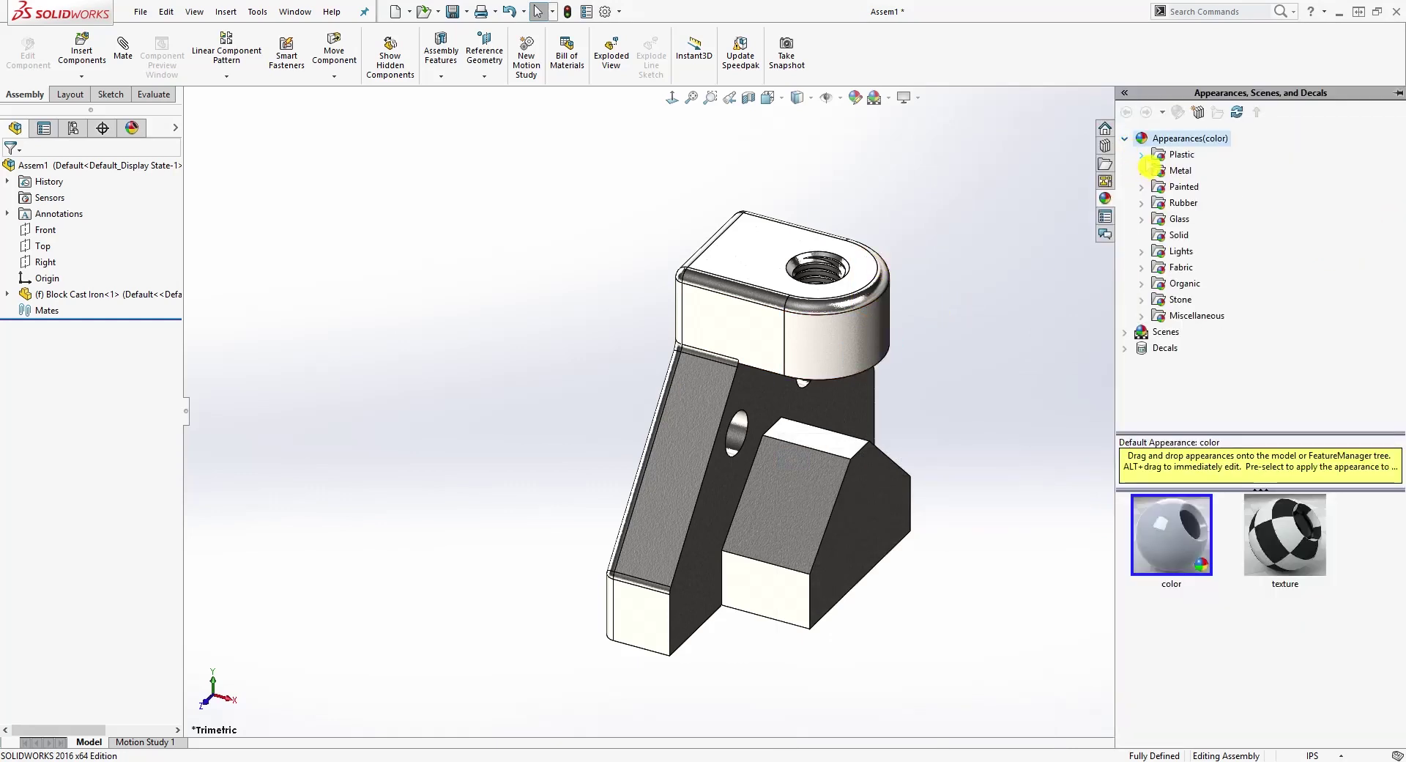
{"action": "left_click", "coordinate": [1142, 173]}
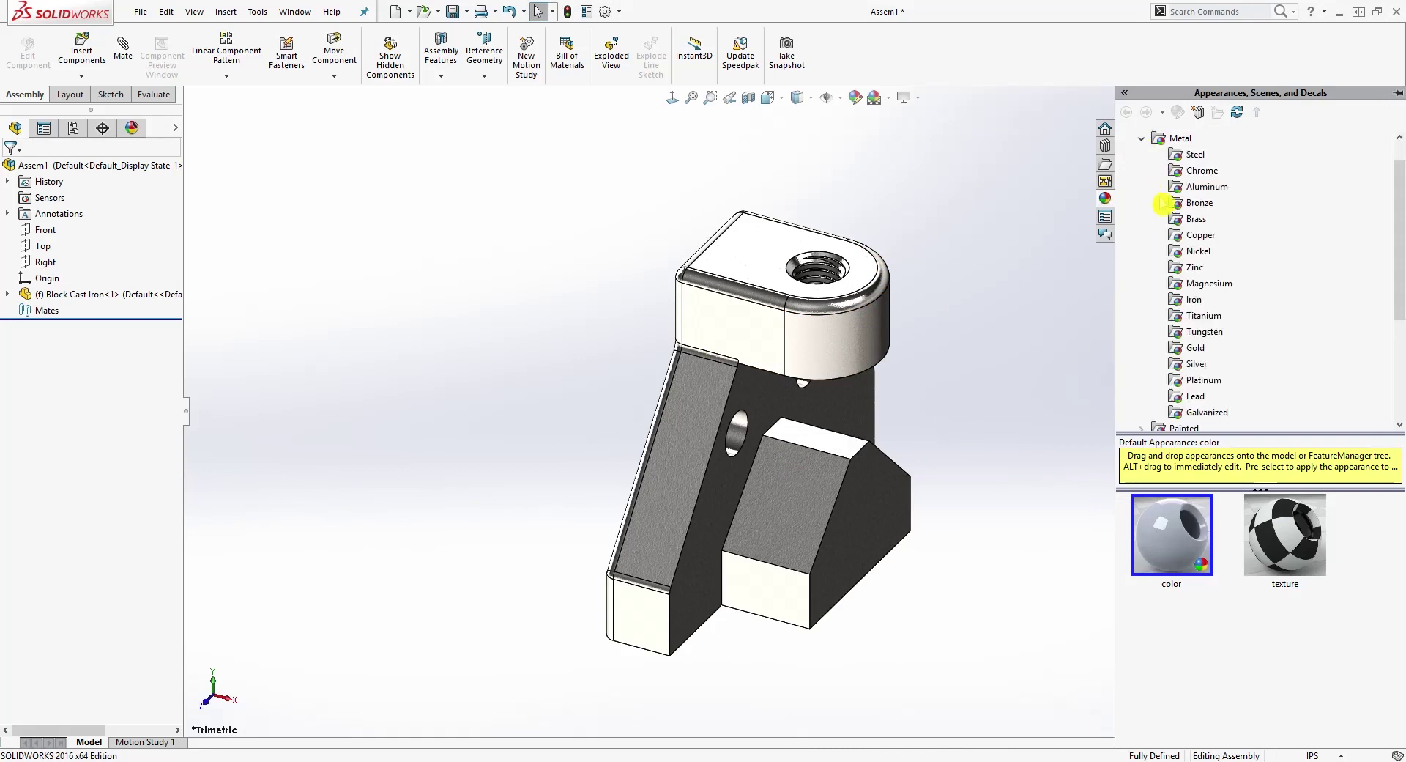
{"action": "left_click", "coordinate": [1194, 156]}
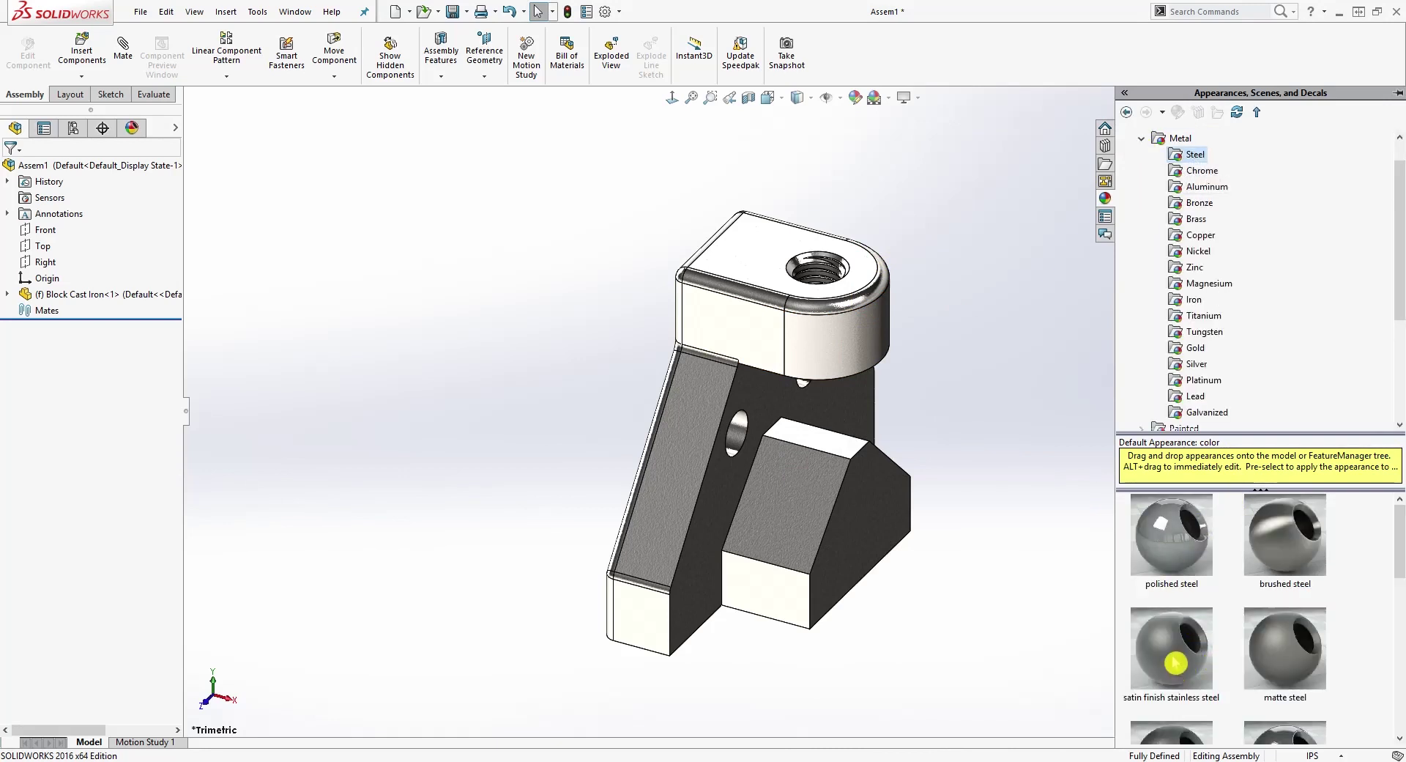
{"action": "left_click_drag", "start_coordinate": [1175, 664], "coordinate": [856, 344]}
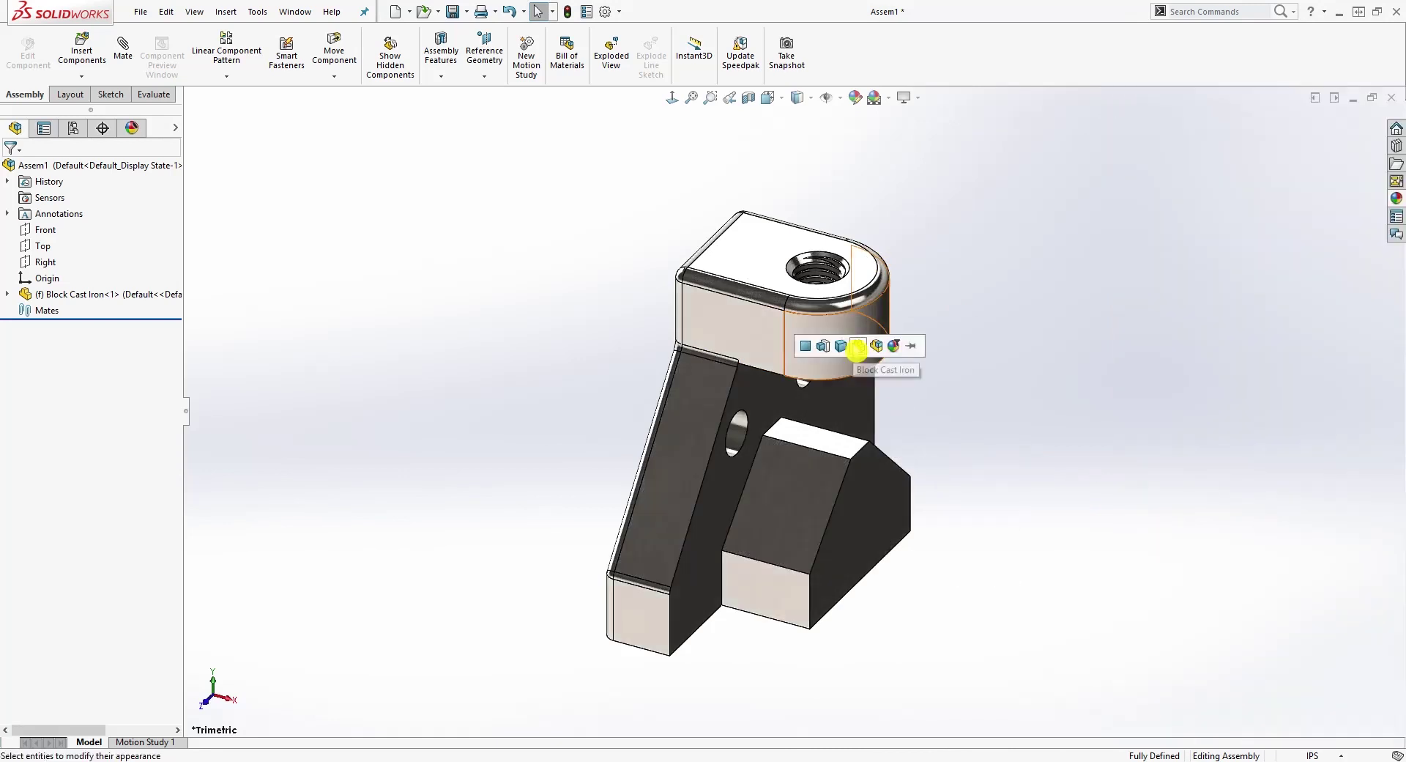
{"action": "left_click", "coordinate": [861, 351]}
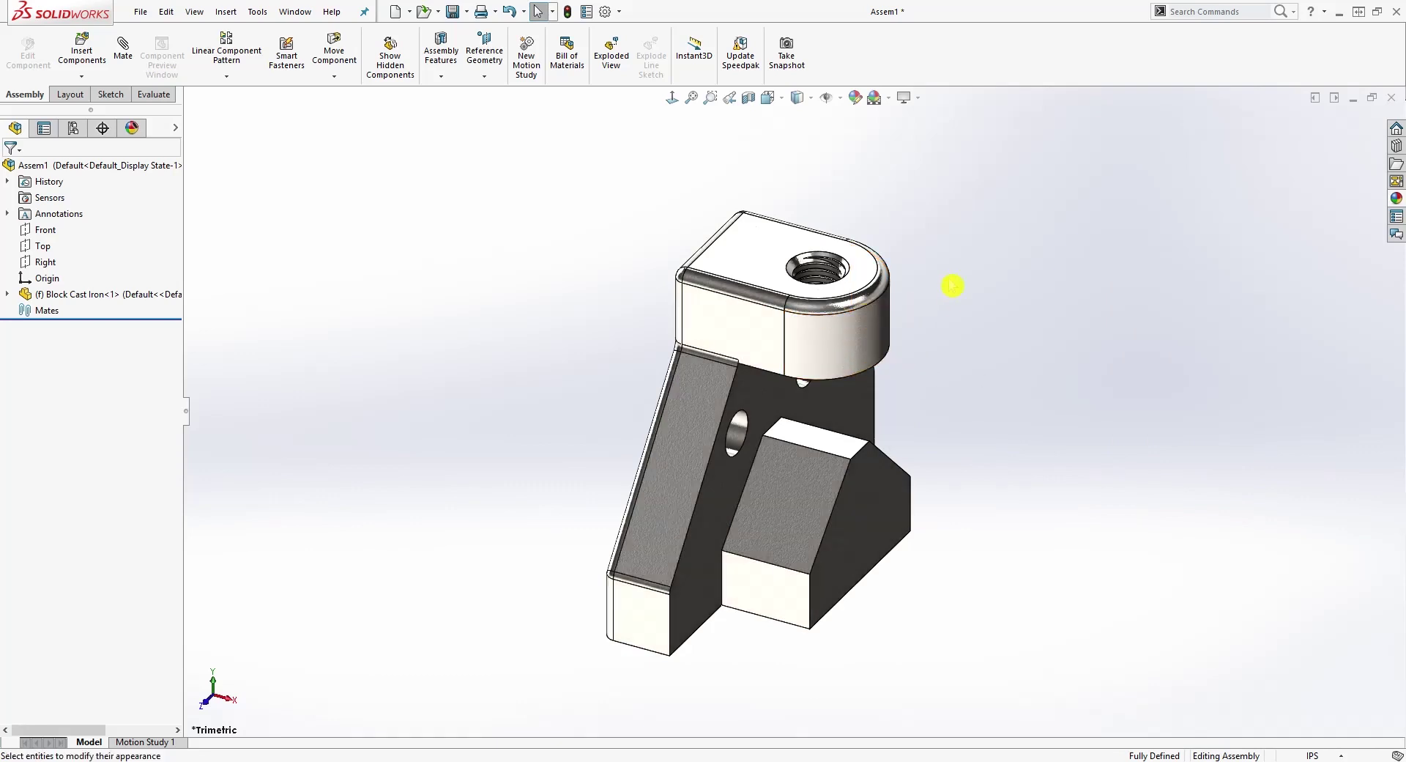
{"action": "left_click", "coordinate": [265, 219]}
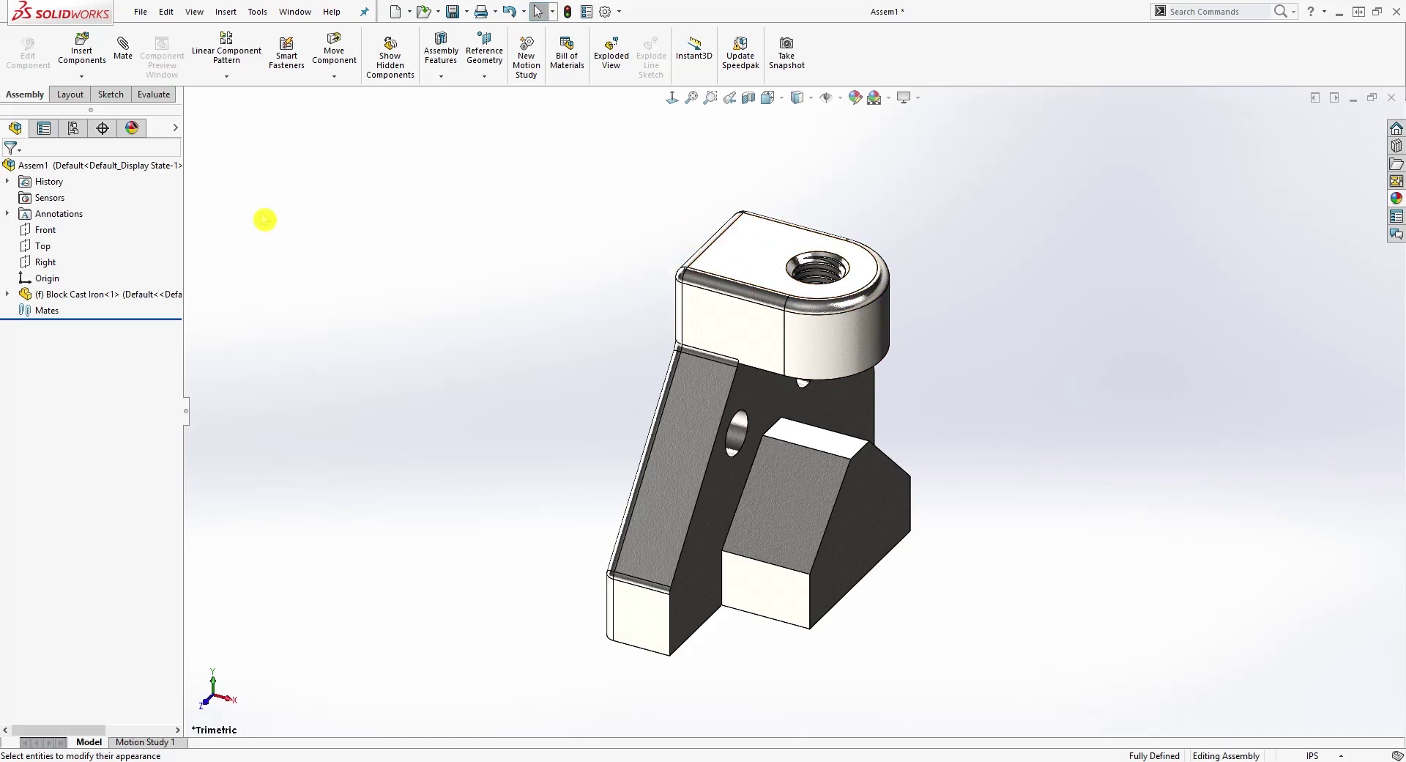
{"action": "left_click", "coordinate": [84, 74]}
{"action": "key", "text": "Escape"}
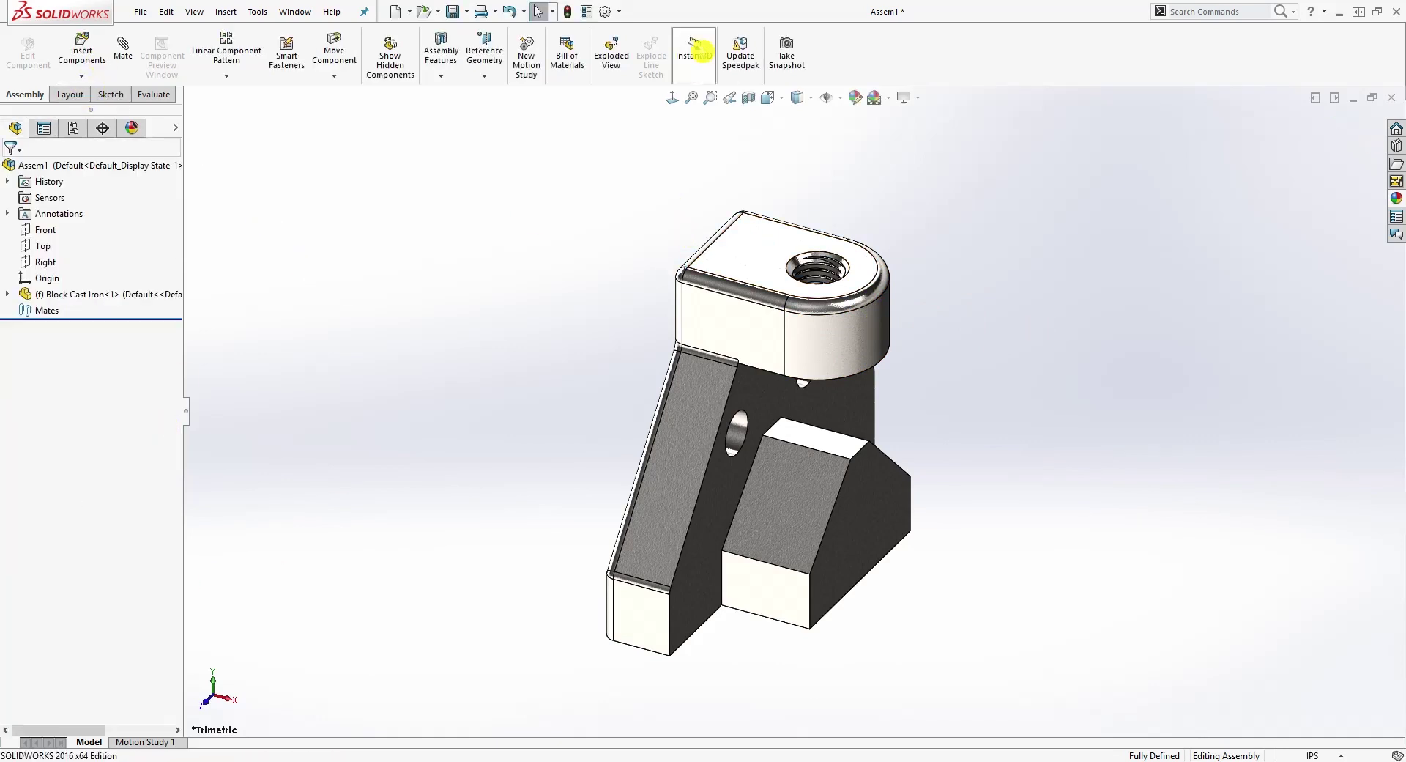
Set the assembly document's unit system to MMGS (millimeter, gram, second).
{"action": "left_click", "coordinate": [605, 11]}
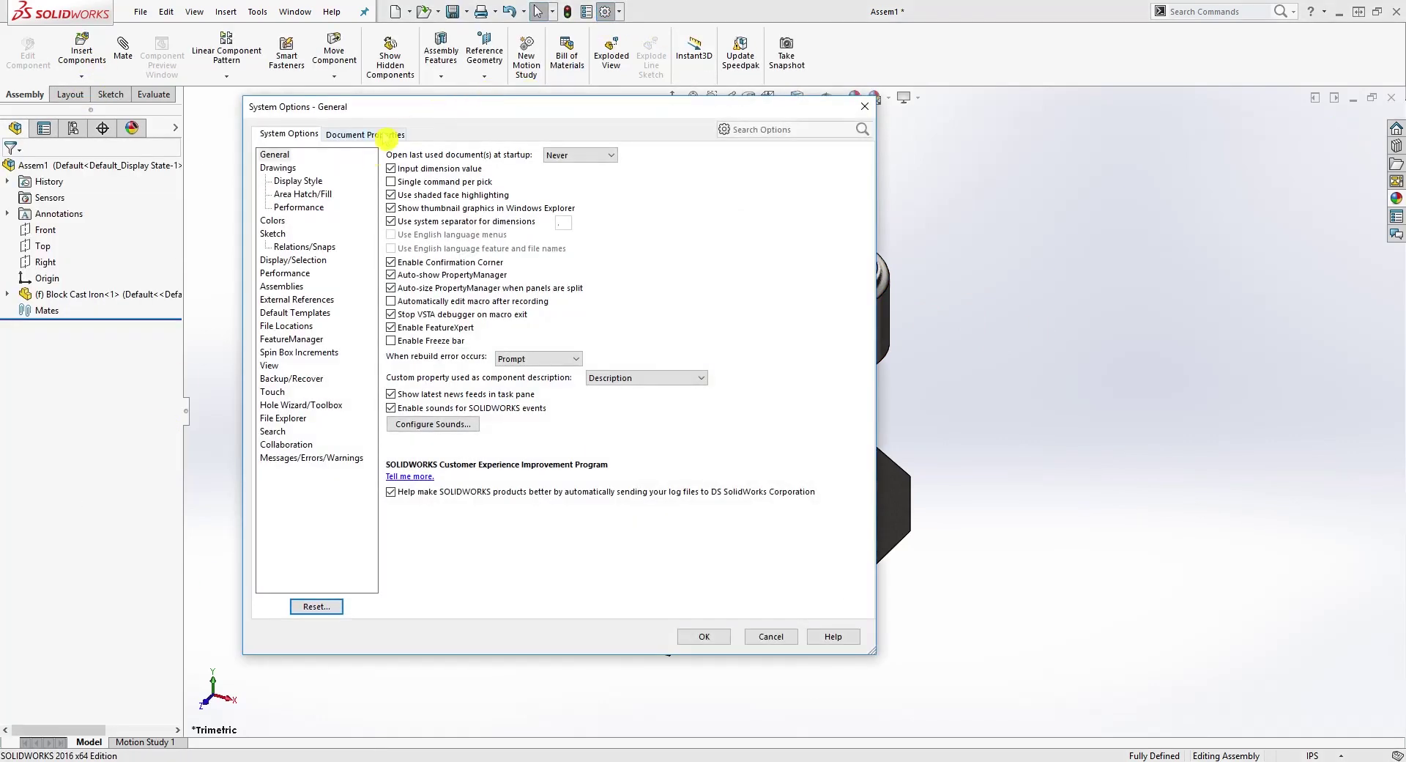
{"action": "left_click", "coordinate": [386, 135]}
{"action": "left_click", "coordinate": [269, 247]}
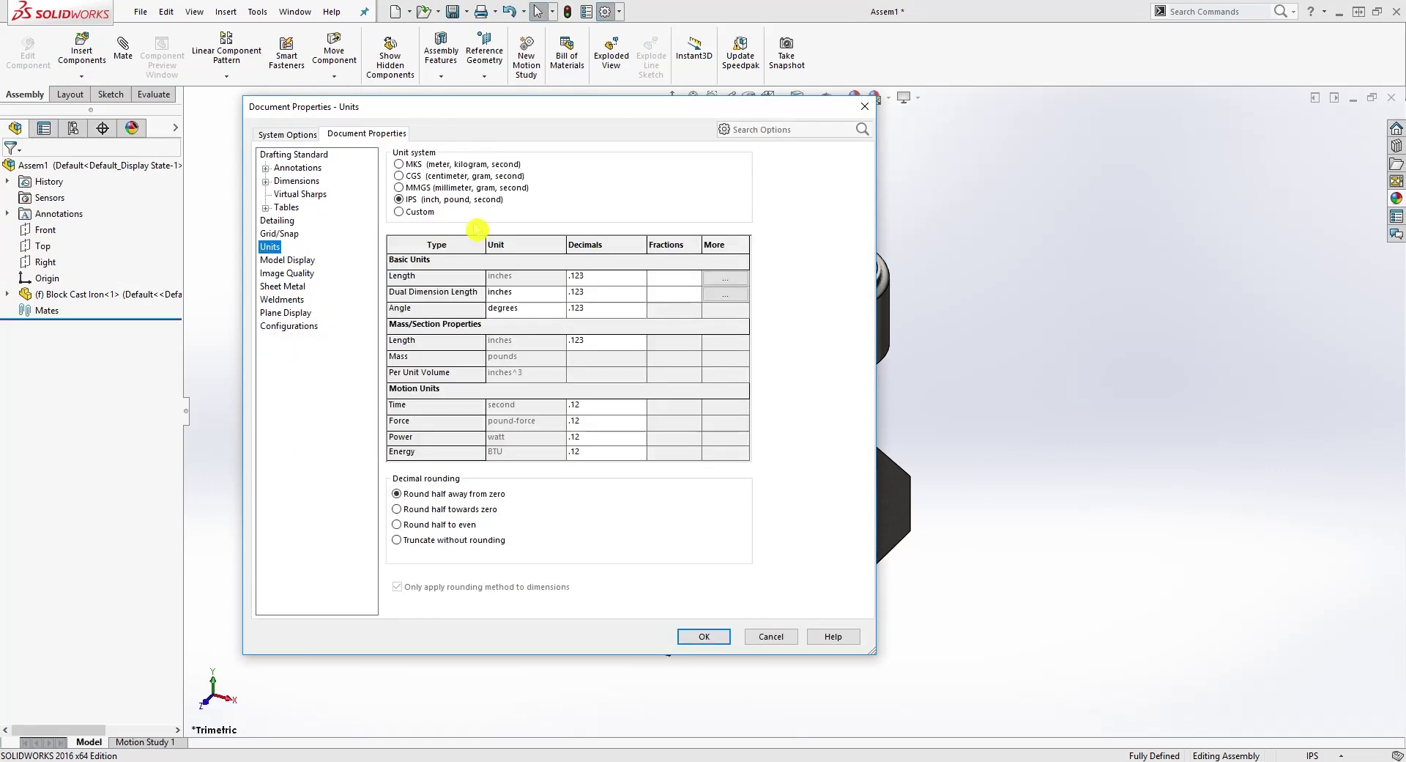
{"action": "left_click", "coordinate": [400, 188]}
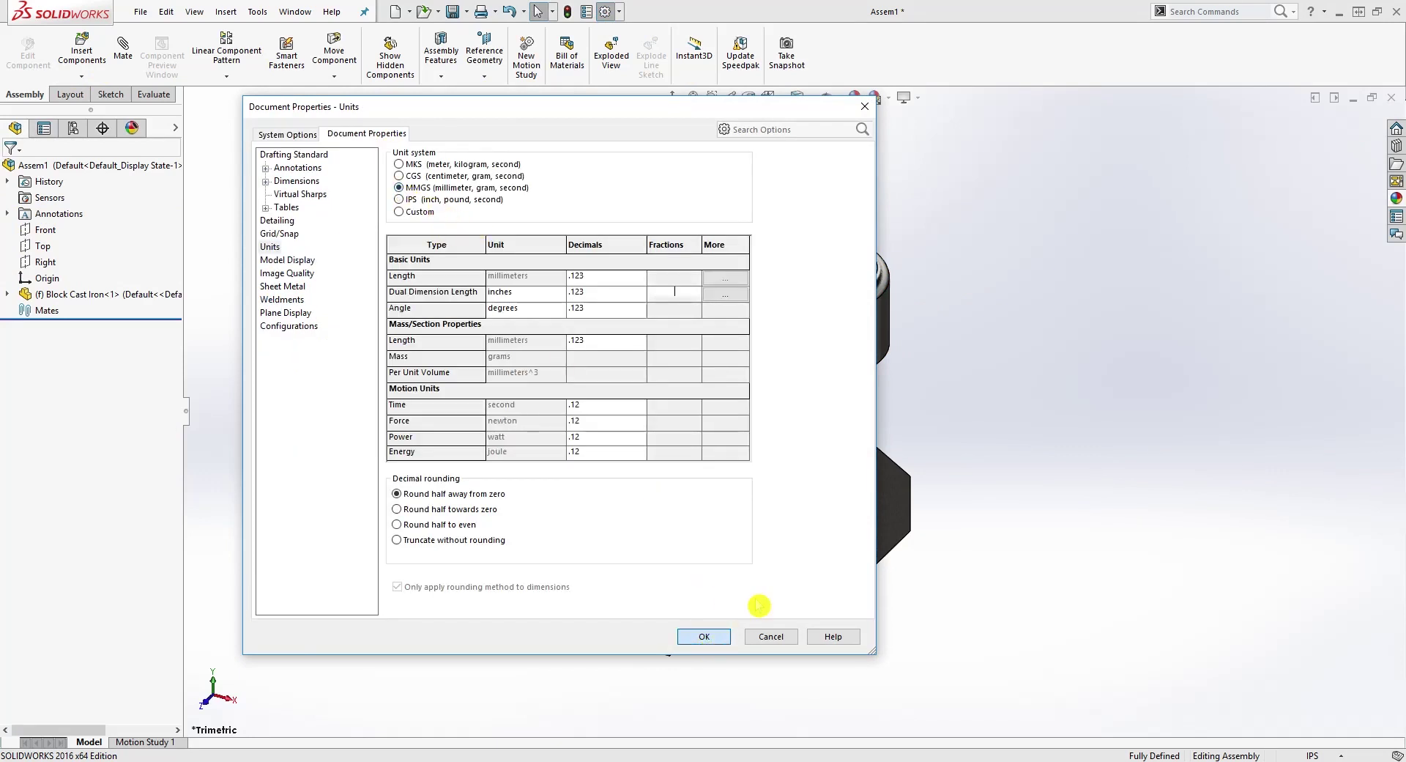
{"action": "left_click", "coordinate": [706, 635]}
Bring back the exercise image and insert the Handle Mall Iron part from the Drill Jig folder, placing it above the block.
{"action": "left_click", "coordinate": [82, 55]}
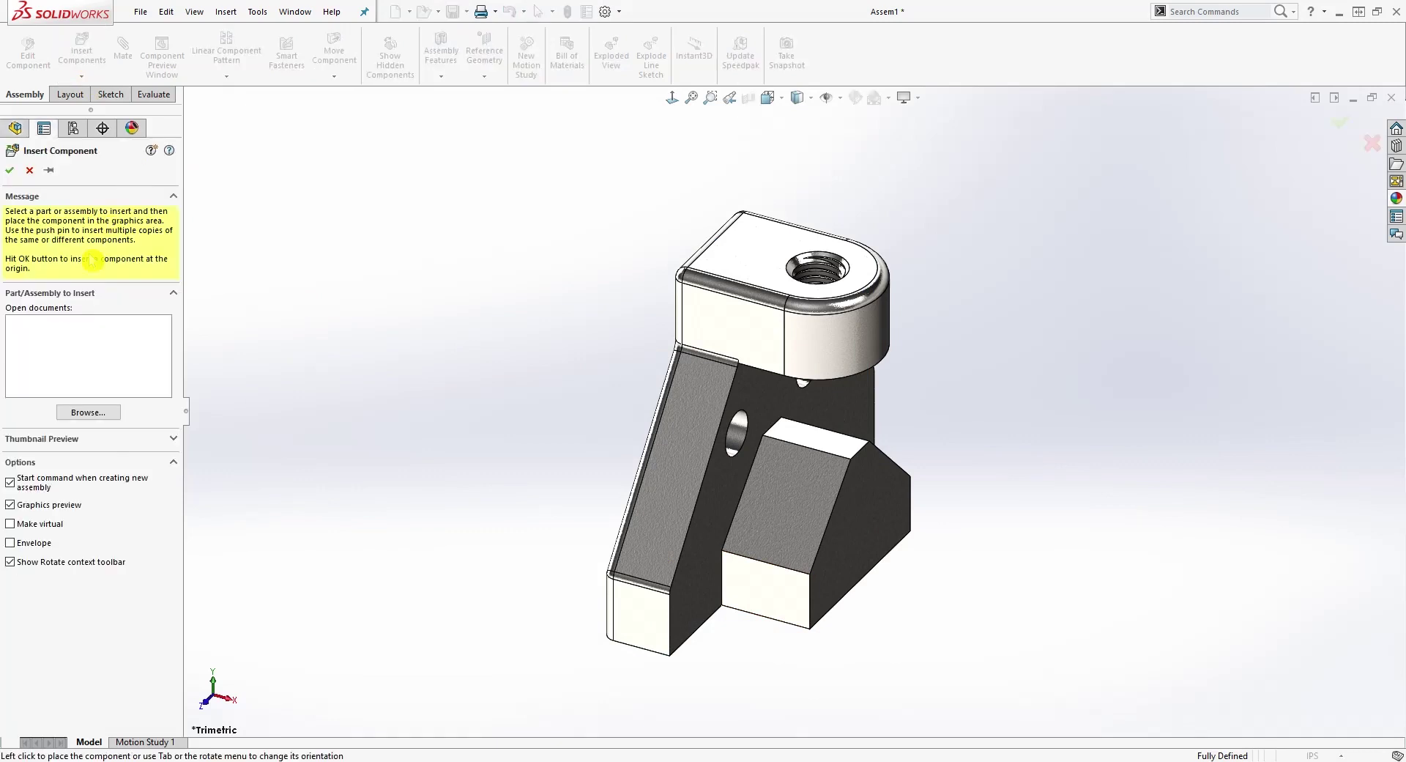
{"action": "left_click", "coordinate": [101, 415]}
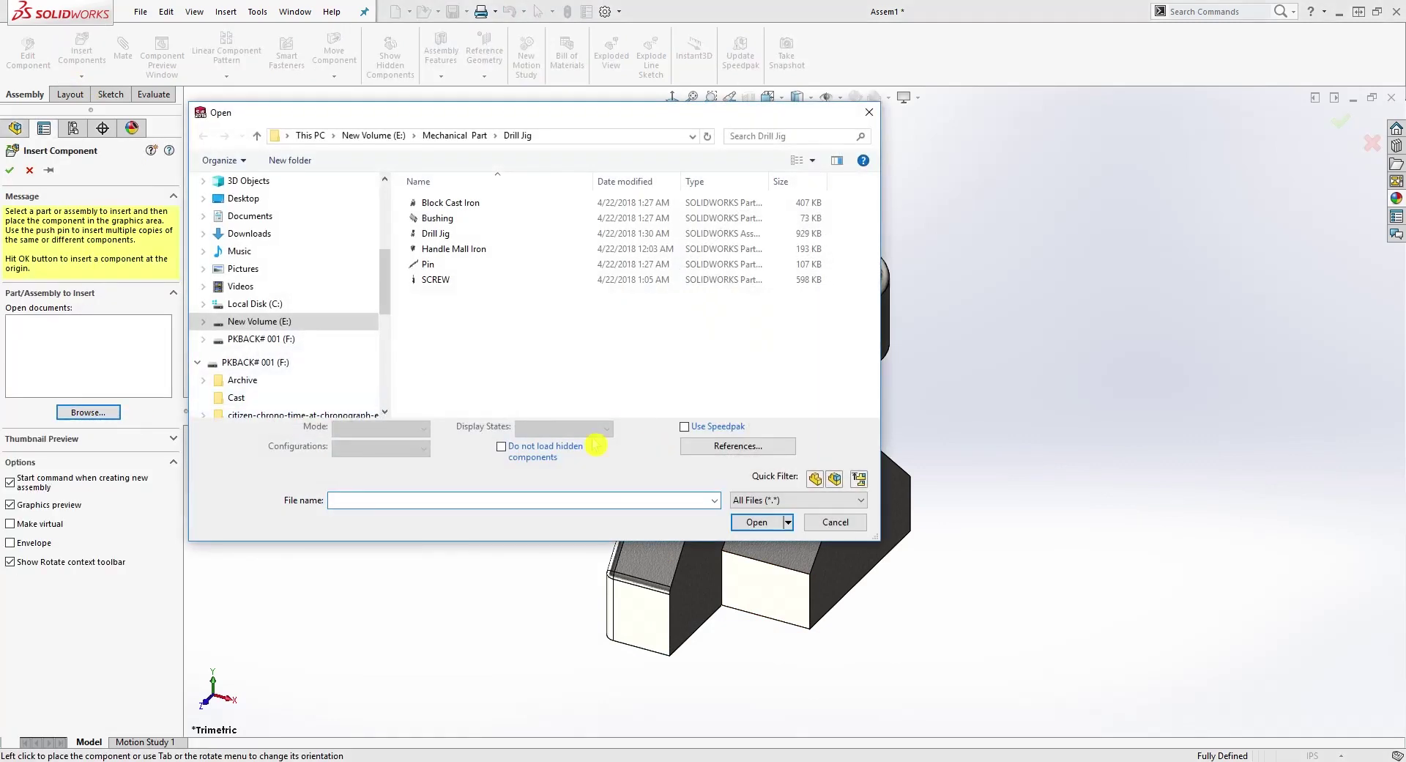
{"action": "key", "text": "Escape"}
{"action": "left_click", "coordinate": [570, 754]}
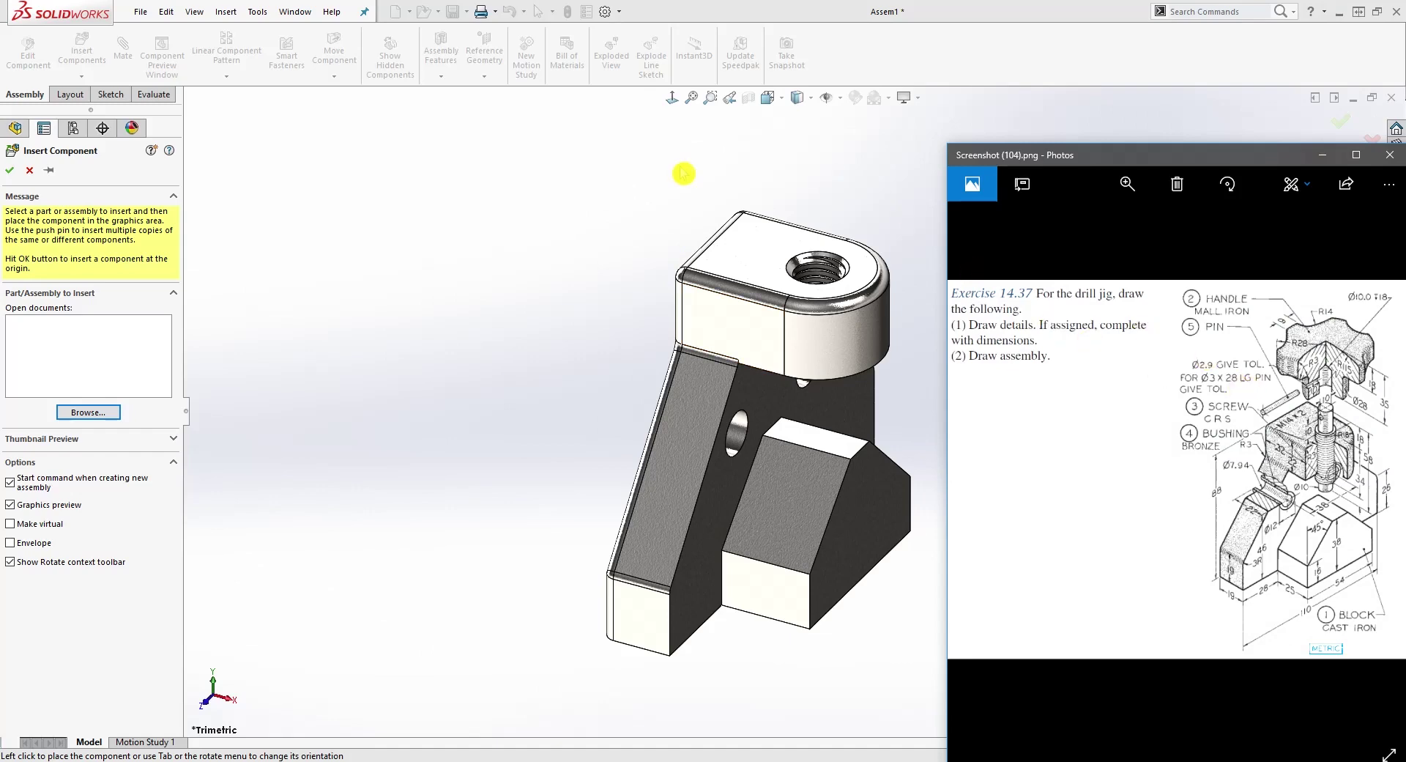
{"action": "left_click", "coordinate": [88, 412]}
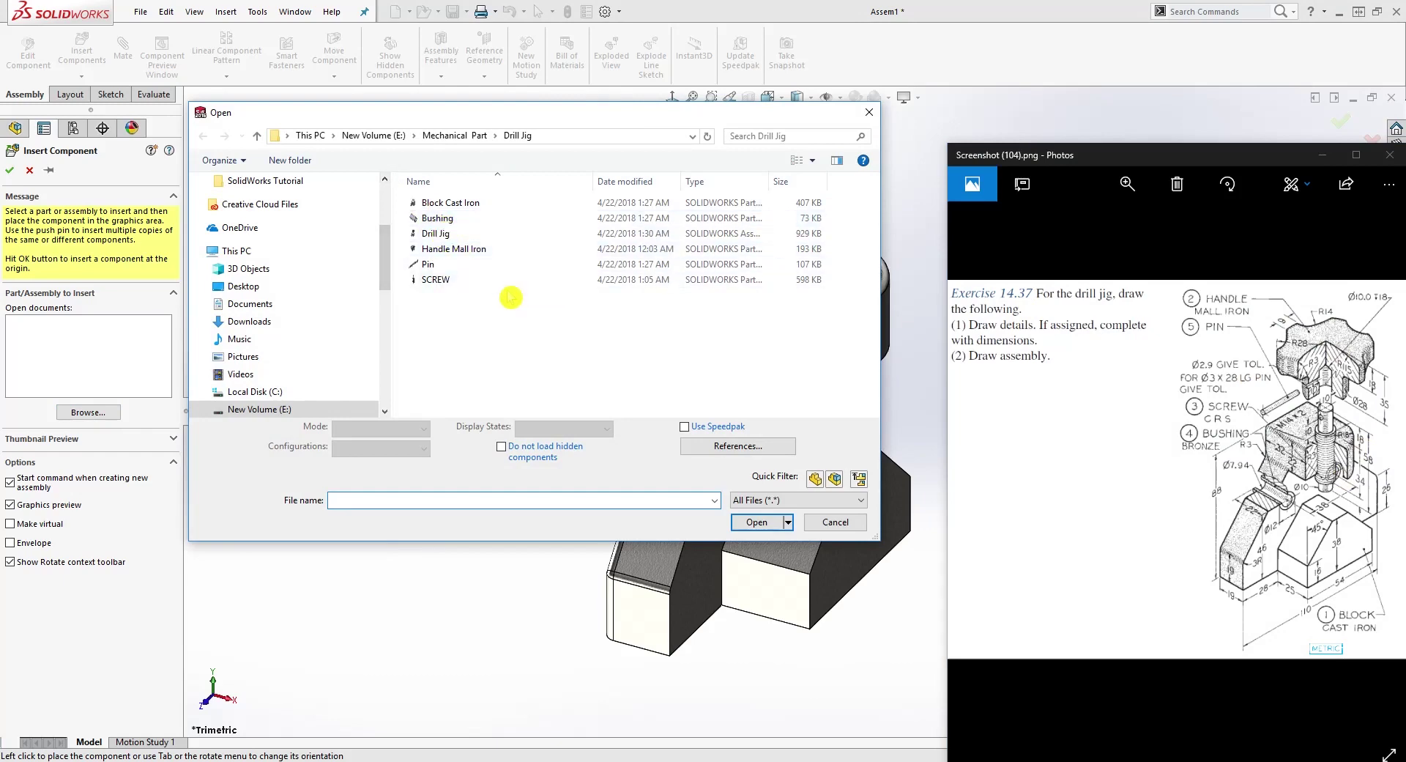
{"action": "left_click", "coordinate": [454, 249]}
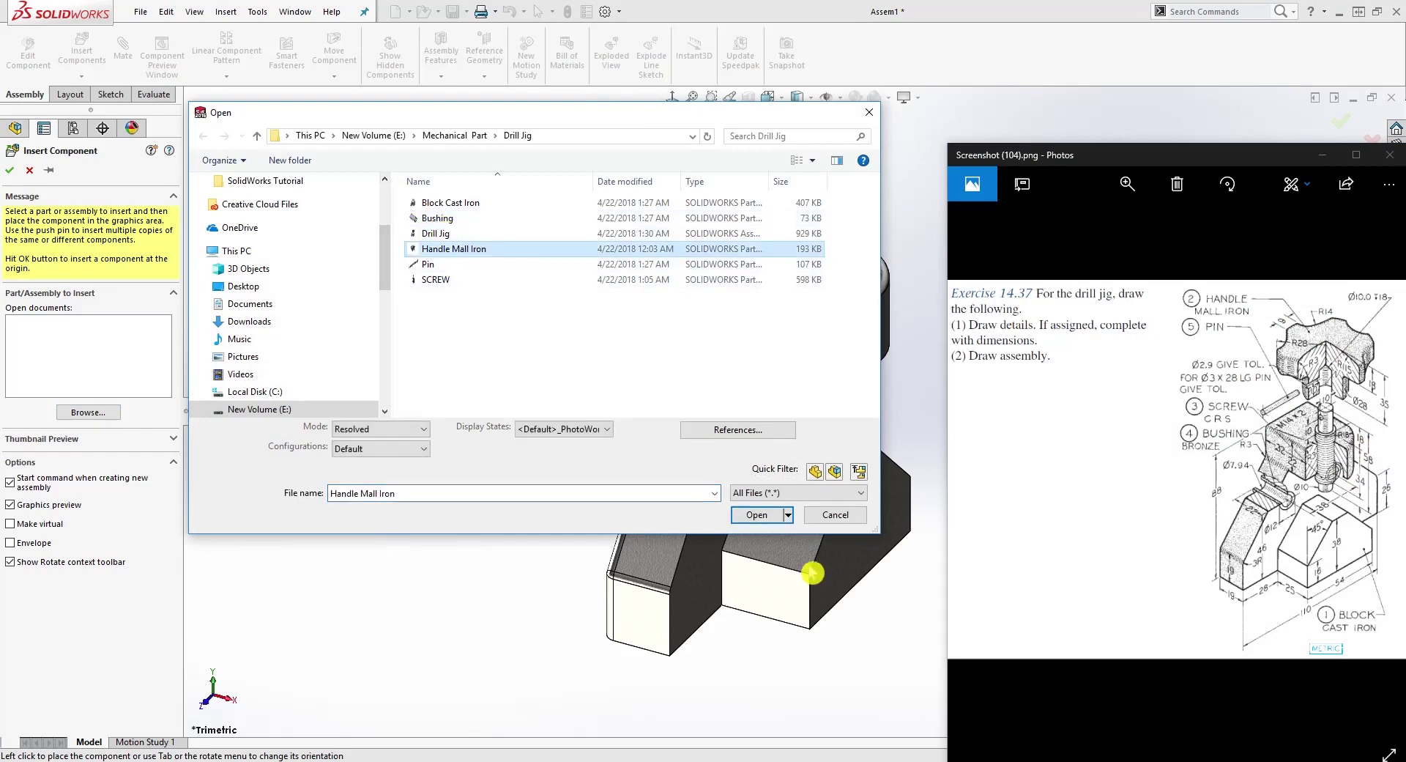
{"action": "left_click", "coordinate": [755, 516]}
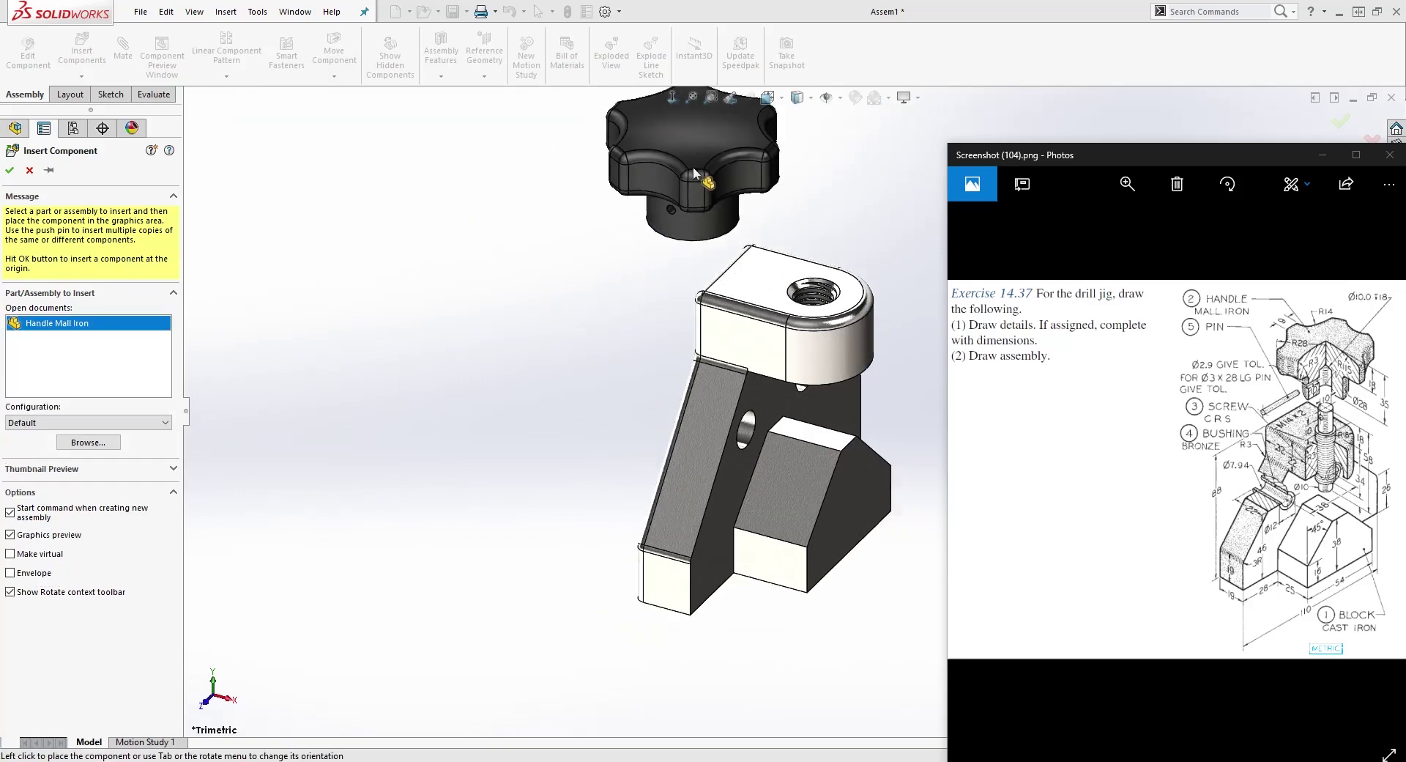
{"action": "left_click", "coordinate": [706, 171]}
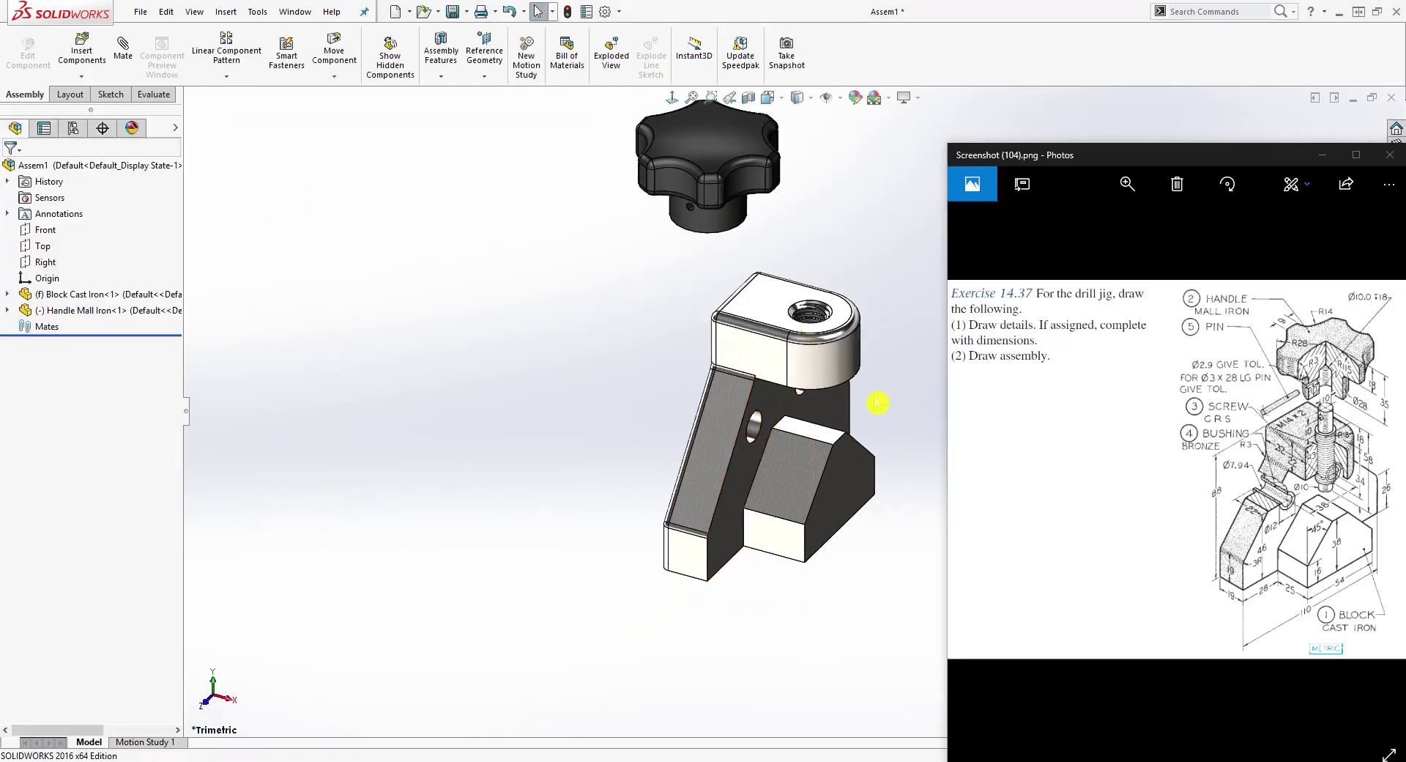
Insert the SCREW part from the Drill Jig folder and place it upright beside the block's upper end.
{"action": "scroll", "coordinate": [881, 402], "scroll_direction": "down", "scroll_amount": 2}
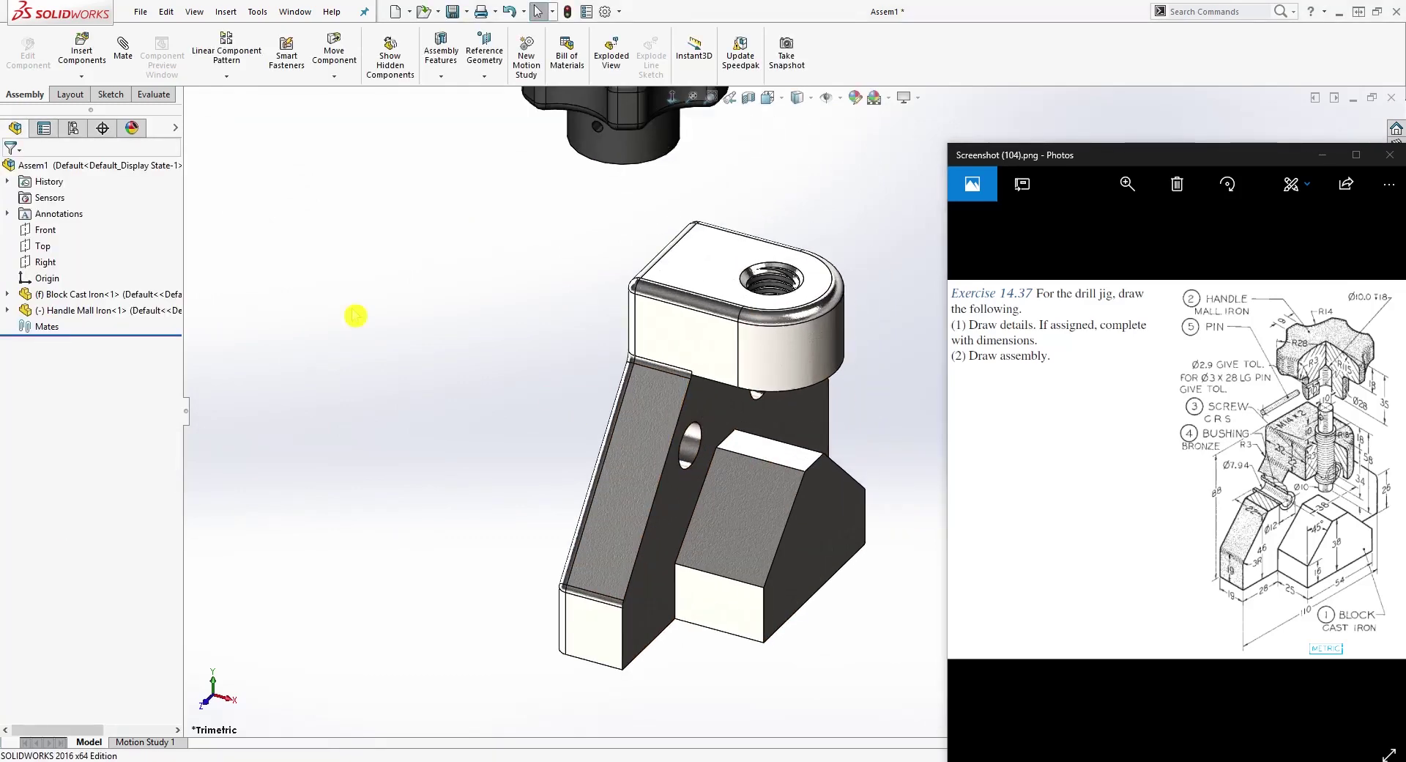
{"action": "left_click", "coordinate": [81, 49]}
{"action": "left_click", "coordinate": [89, 413]}
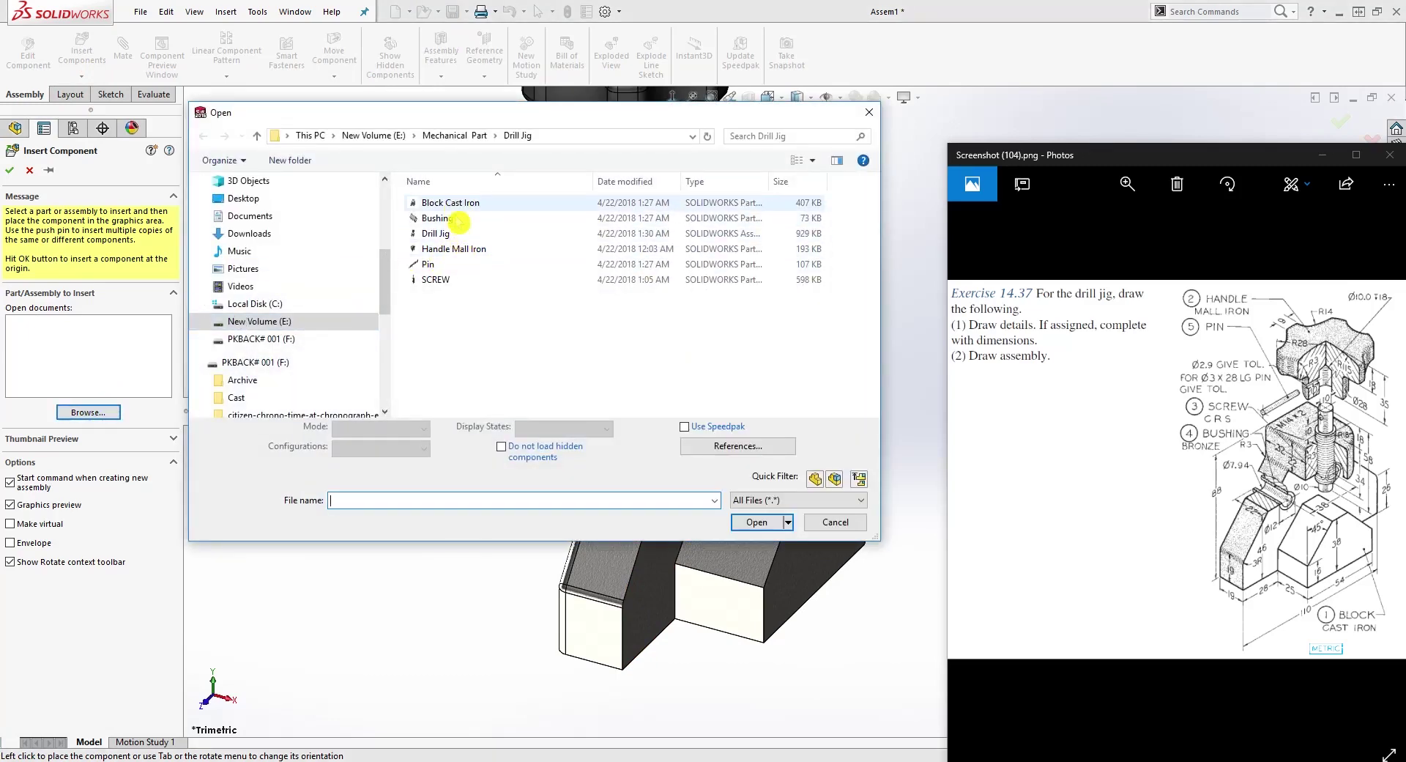
{"action": "left_click", "coordinate": [443, 279]}
{"action": "left_click", "coordinate": [756, 514]}
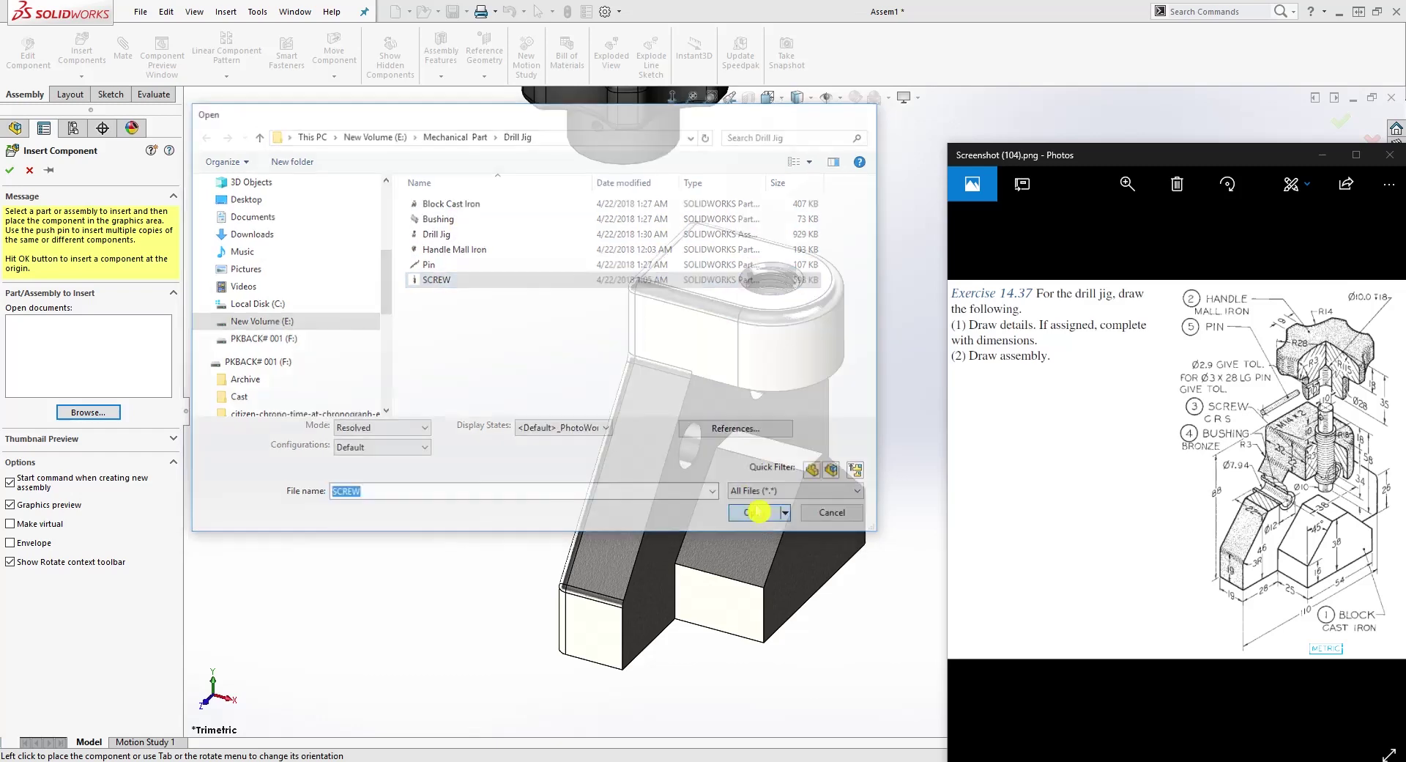
{"action": "left_click", "coordinate": [572, 323]}
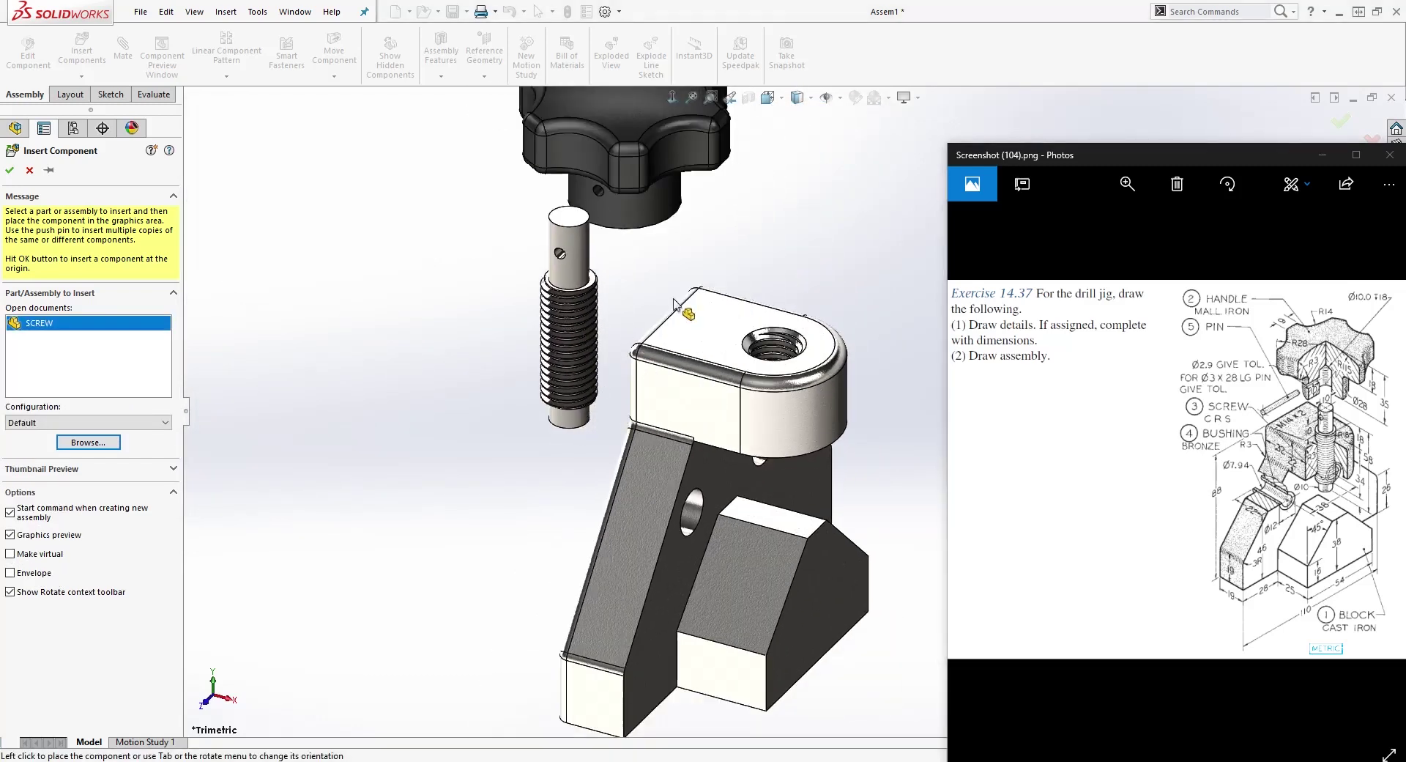
Mate the smooth upper shank of the screw concentric with the bore in the underside of the handle.
{"action": "middle_click_drag", "start_coordinate": [675, 274], "coordinate": [826, 375]}
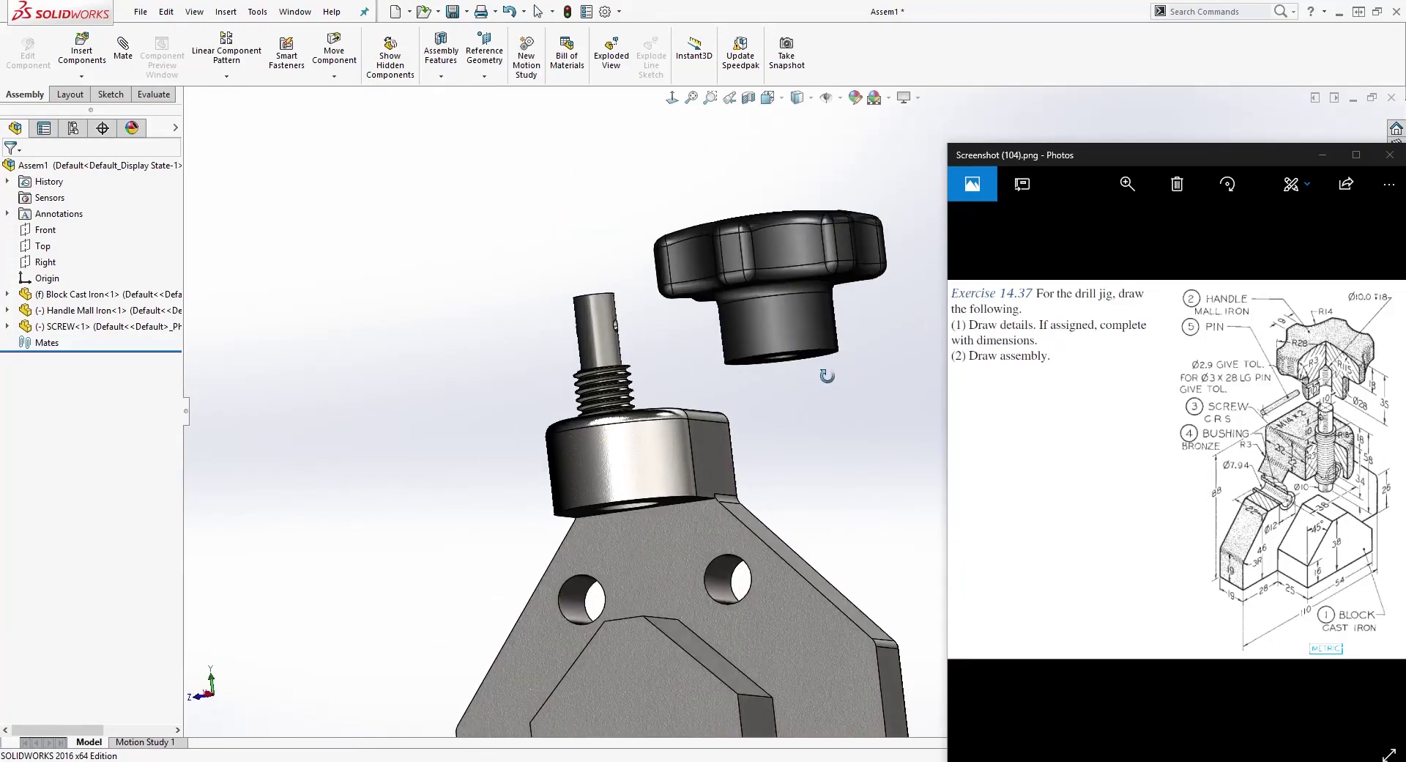
{"action": "left_click", "coordinate": [612, 353]}
{"action": "middle_click_drag", "start_coordinate": [827, 454], "coordinate": [725, 308]}
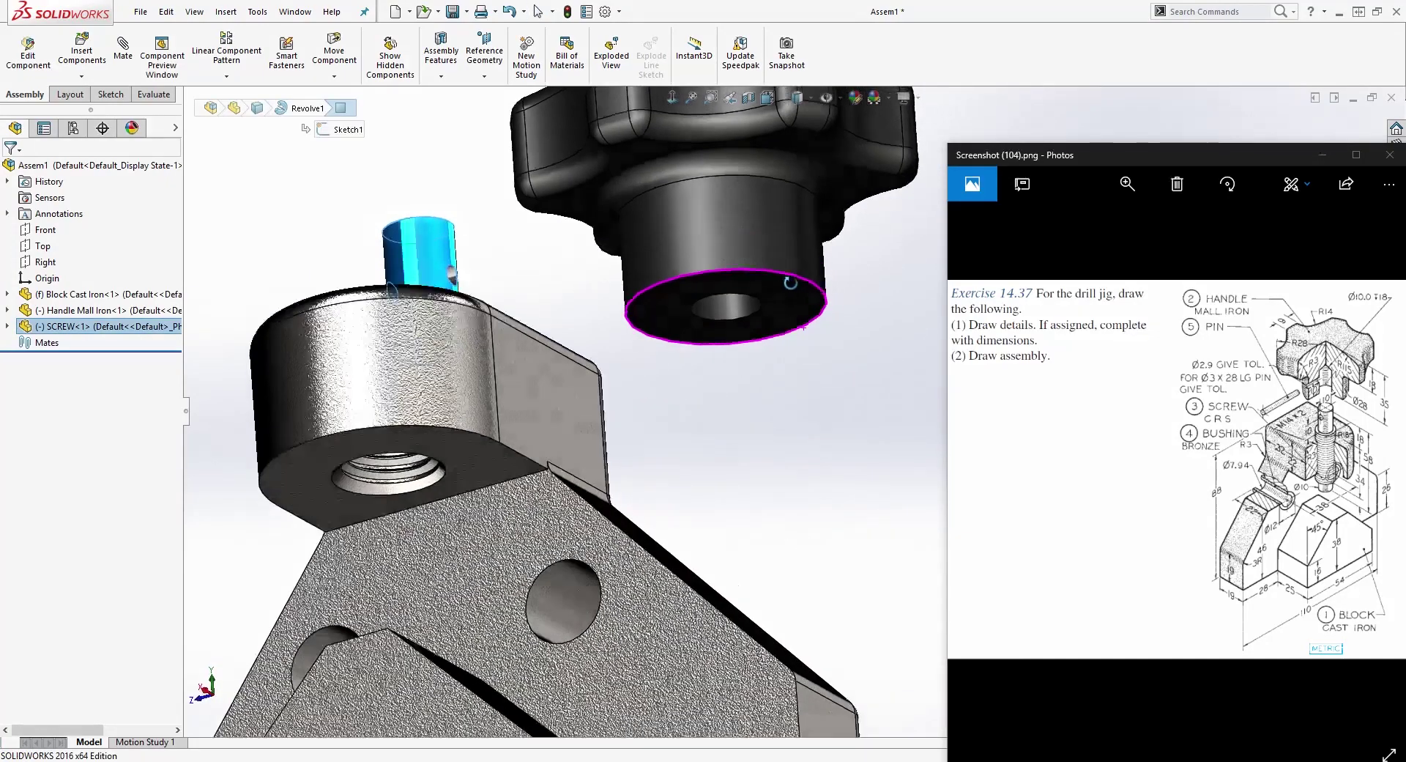
{"action": "left_click", "coordinate": [735, 333], "text": "ctrl"}
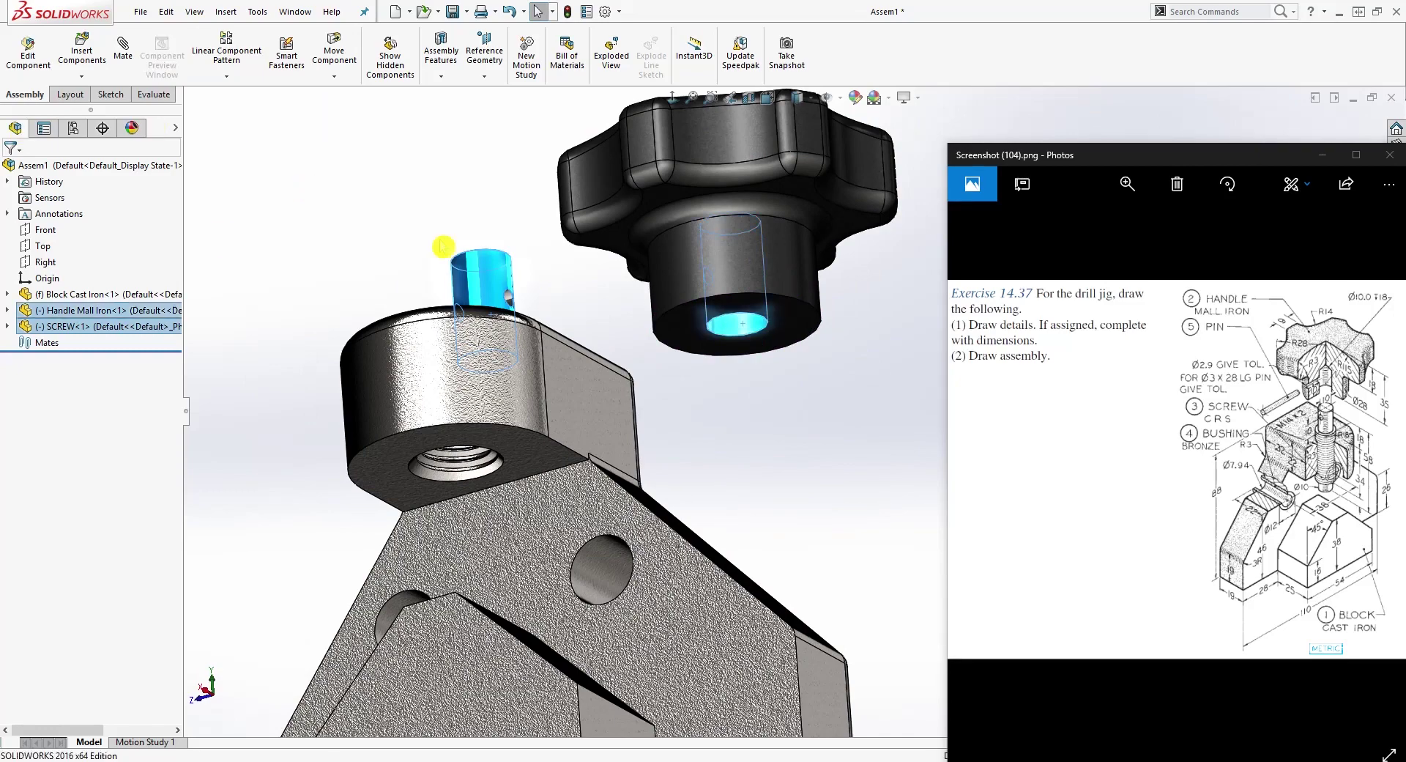
{"action": "middle_click_drag", "start_coordinate": [572, 307], "coordinate": [609, 426]}
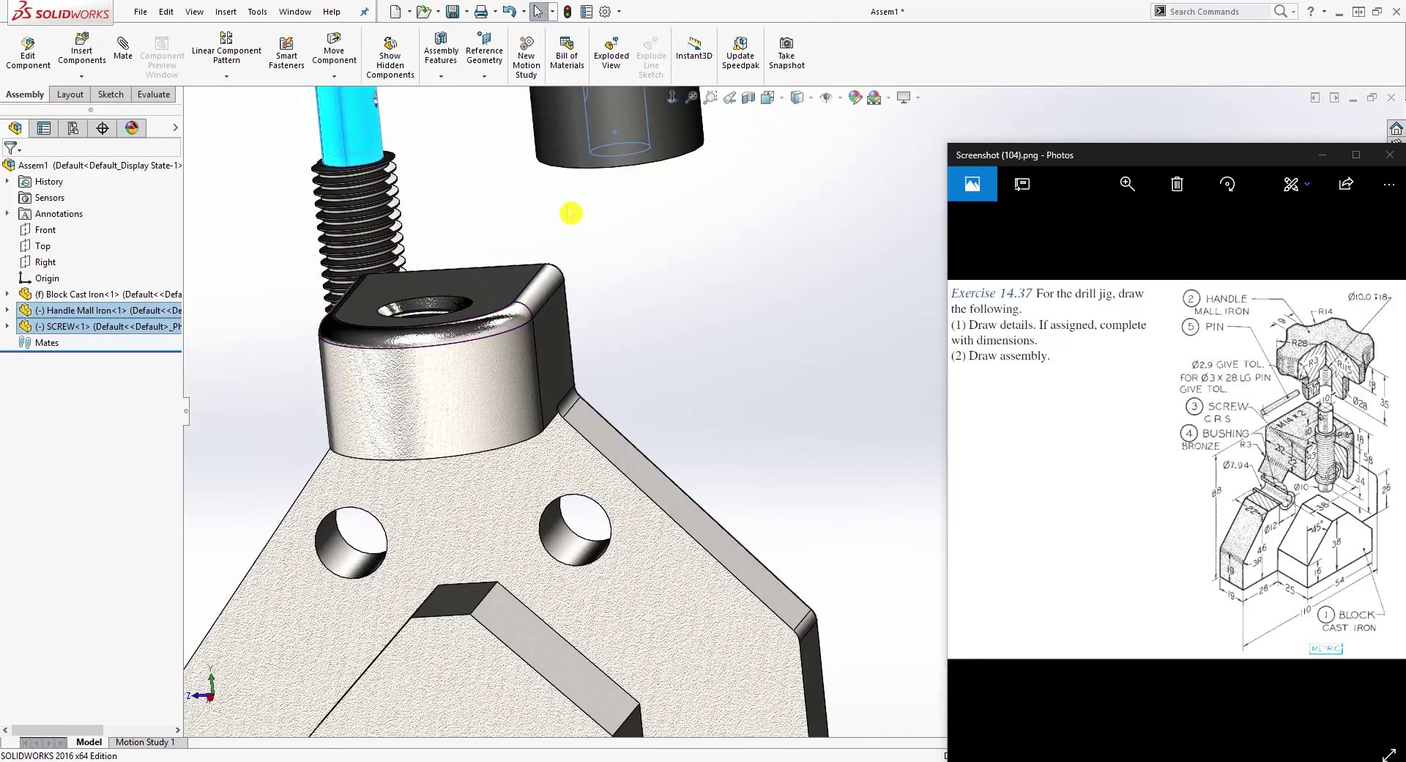
{"action": "middle_click_drag", "start_coordinate": [574, 213], "coordinate": [744, 174]}
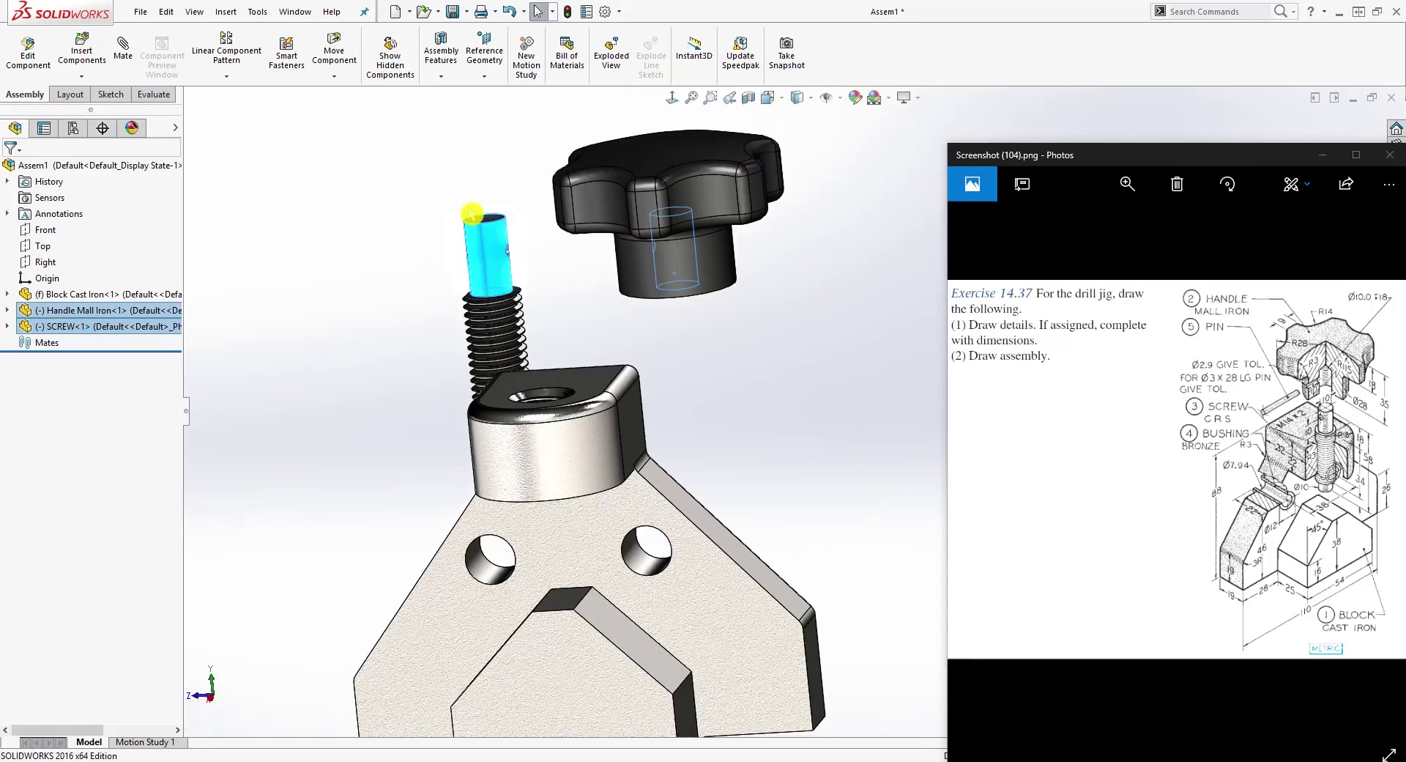
{"action": "left_click", "coordinate": [122, 53]}
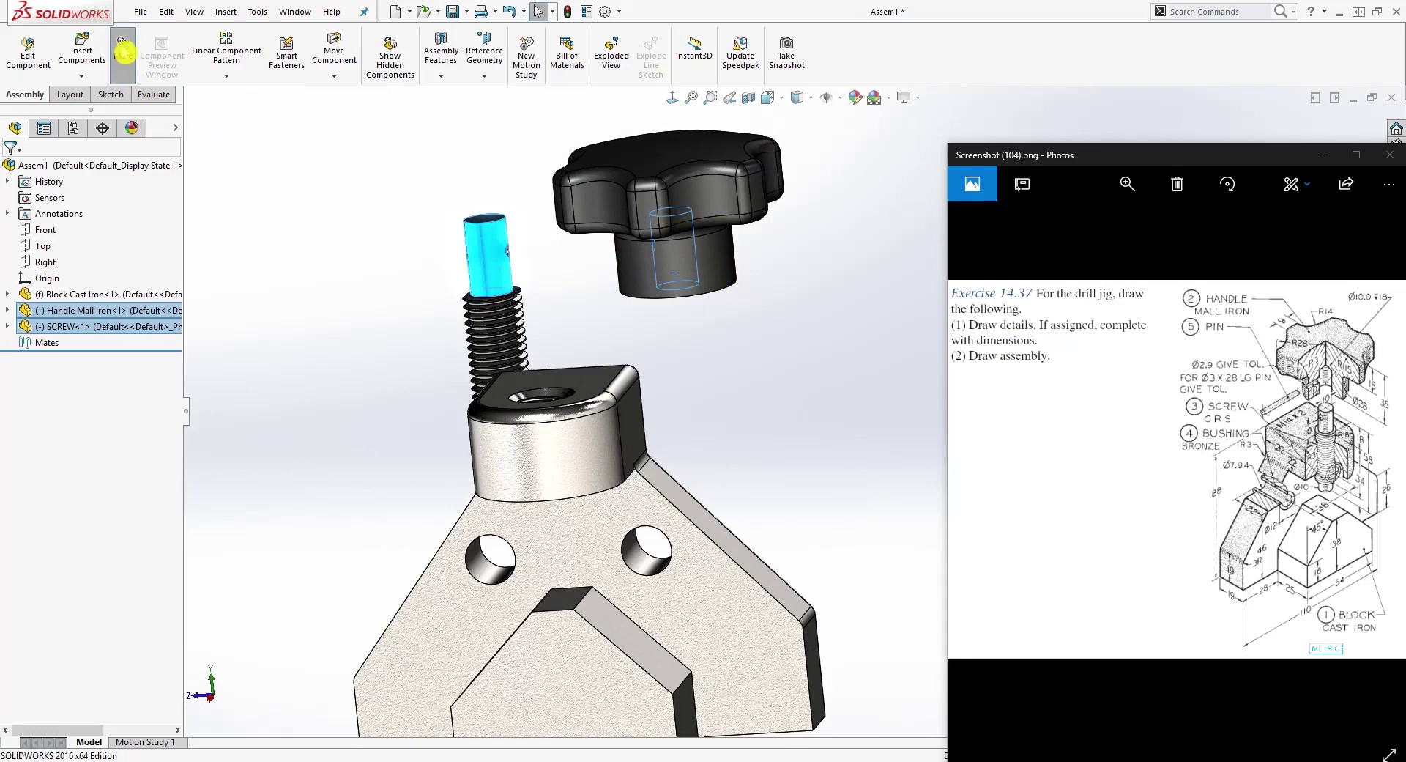
{"action": "left_click", "coordinate": [9, 170]}
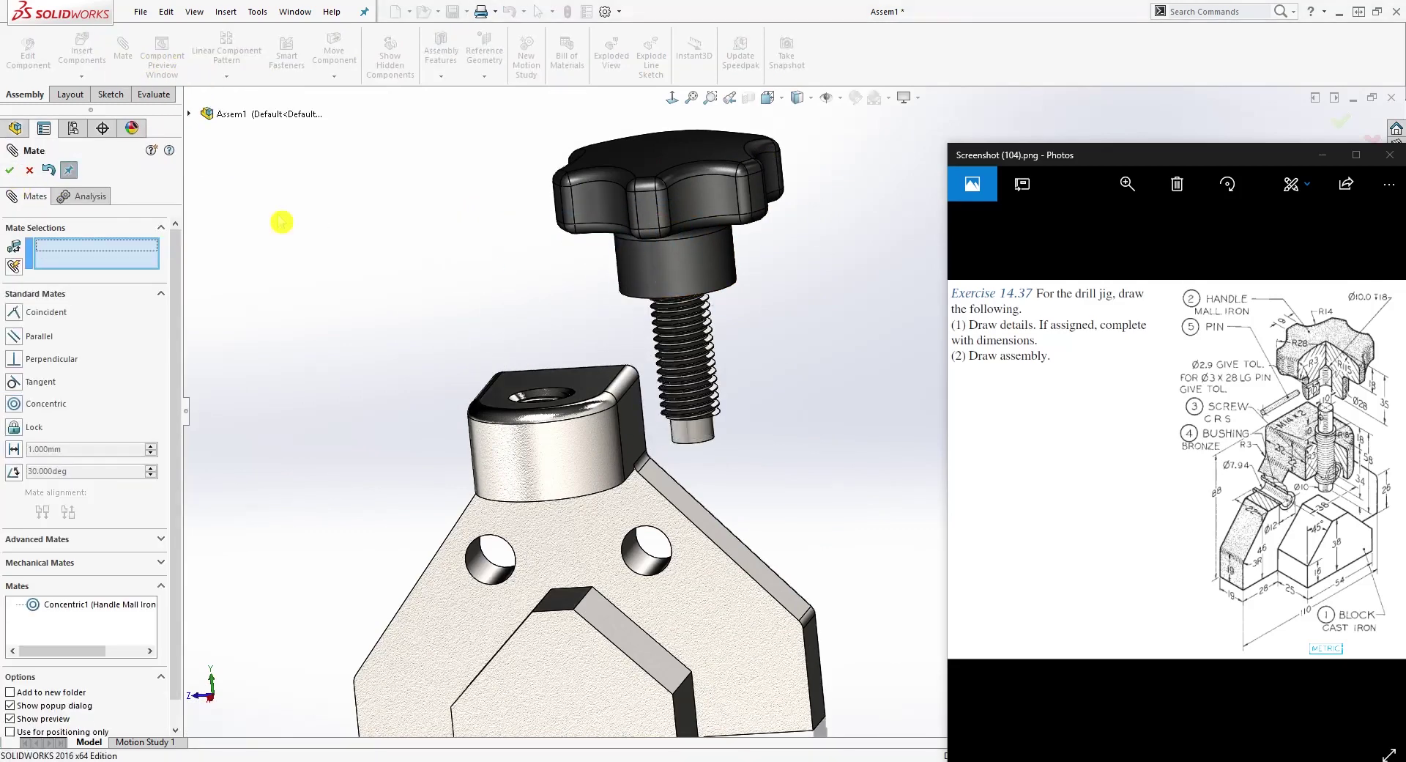
Add a concentric mate between the cross pin hole in the screw's shank and the pin hole in the handle's hub.
{"action": "middle_click_drag", "start_coordinate": [782, 323], "coordinate": [872, 344]}
{"action": "scroll", "coordinate": [527, 400], "scroll_direction": "down", "scroll_amount": 2}
{"action": "middle_click_drag", "start_coordinate": [535, 375], "coordinate": [585, 347]}
{"action": "left_click_drag", "start_coordinate": [460, 397], "coordinate": [459, 442]}
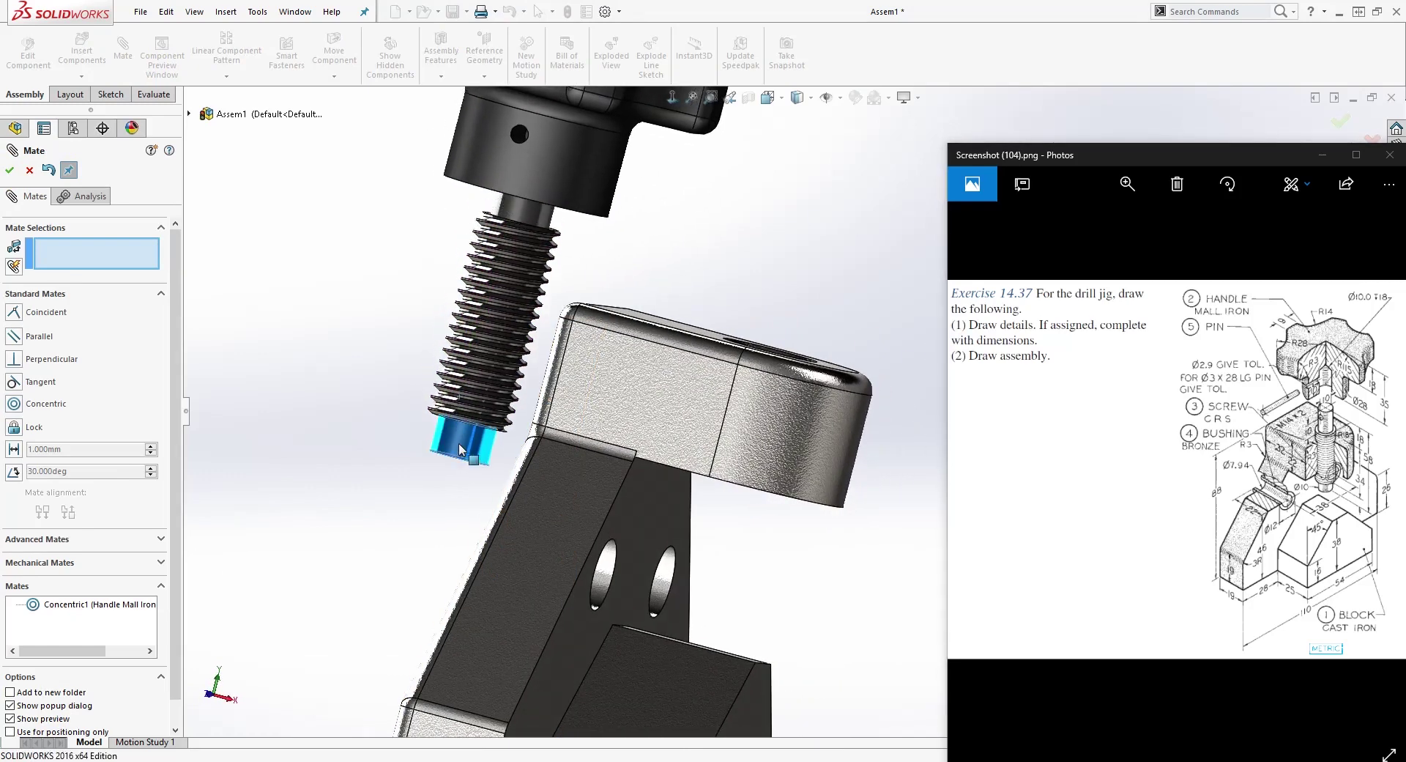
{"action": "left_click", "coordinate": [60, 271]}
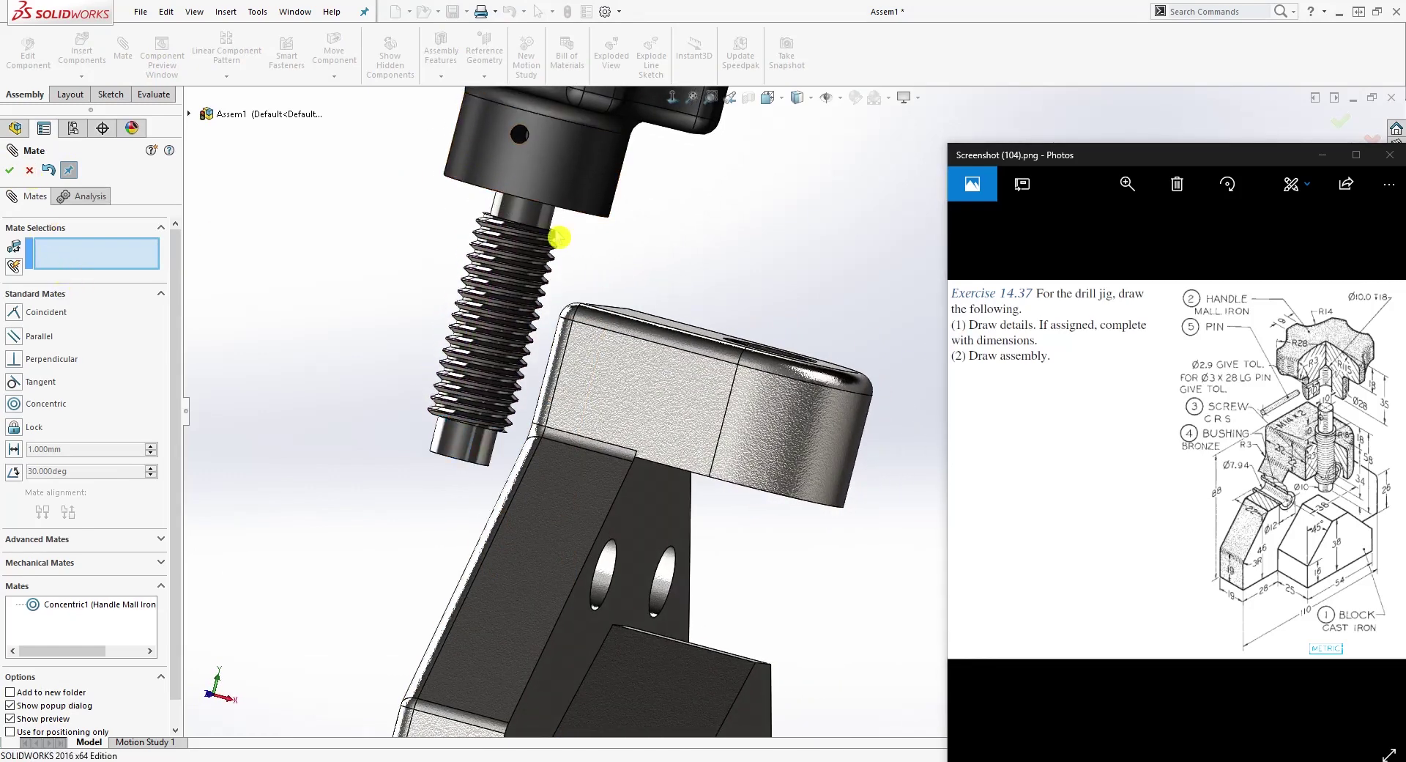
{"action": "scroll", "coordinate": [546, 223], "scroll_direction": "down", "scroll_amount": 5}
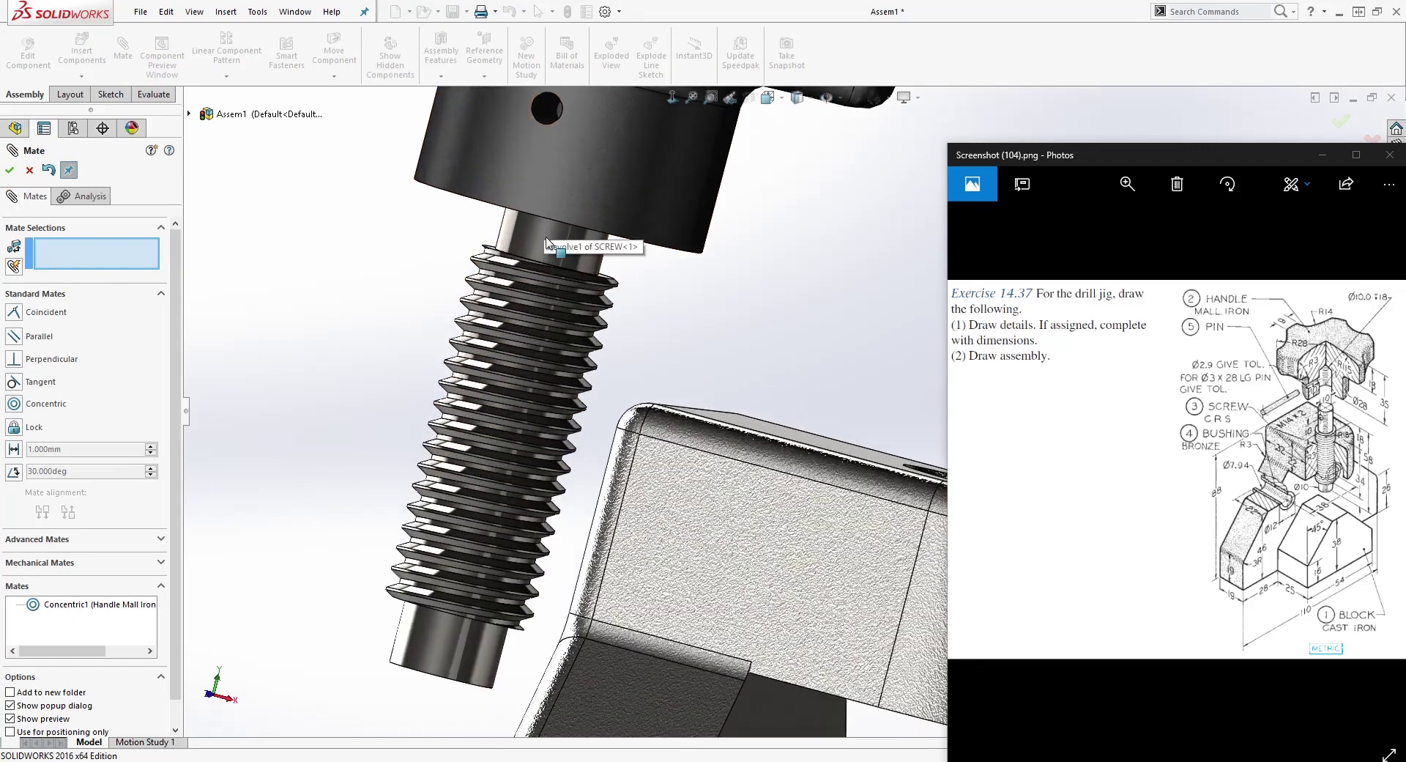
{"action": "left_click", "coordinate": [490, 336]}
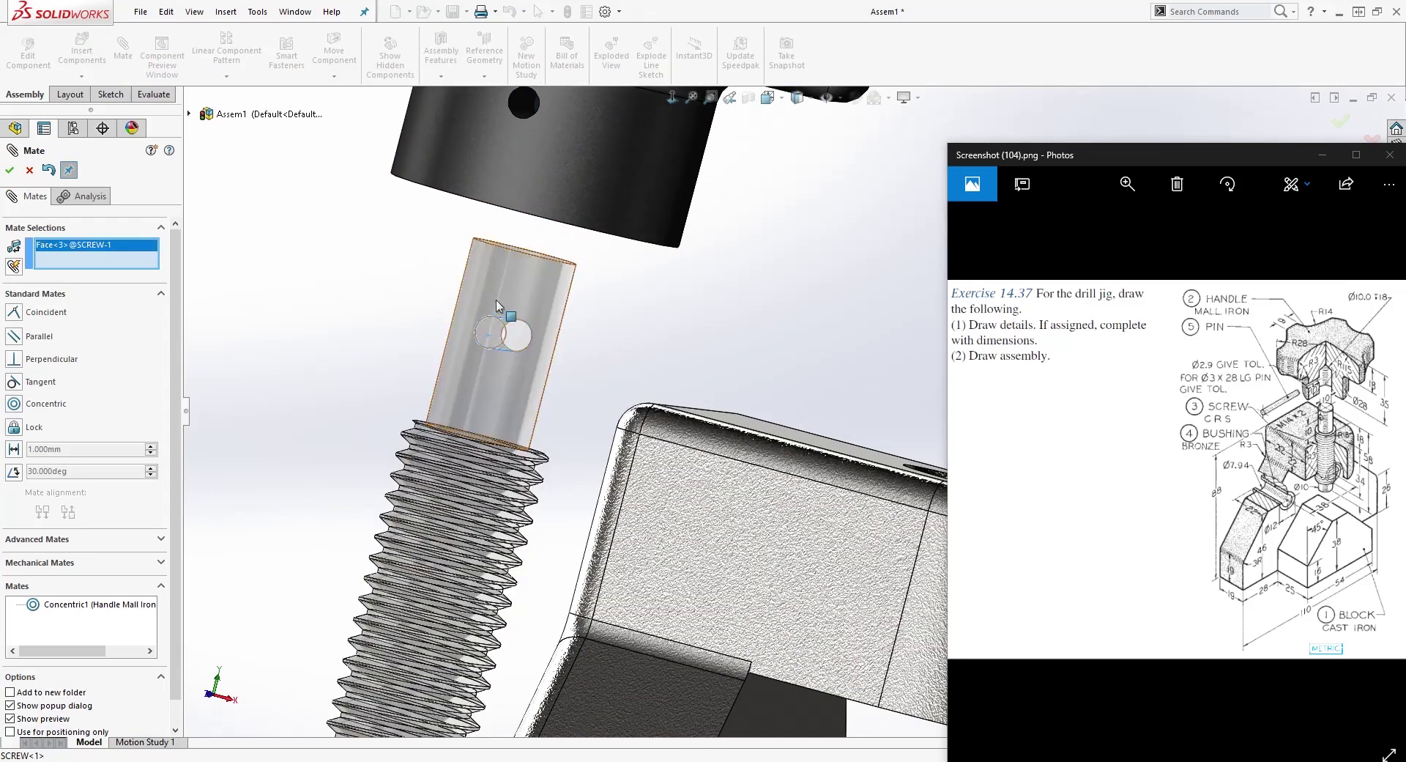
{"action": "middle_click_drag", "start_coordinate": [496, 181], "coordinate": [596, 300], "text": "ctrl"}
{"action": "left_click", "coordinate": [622, 217]}
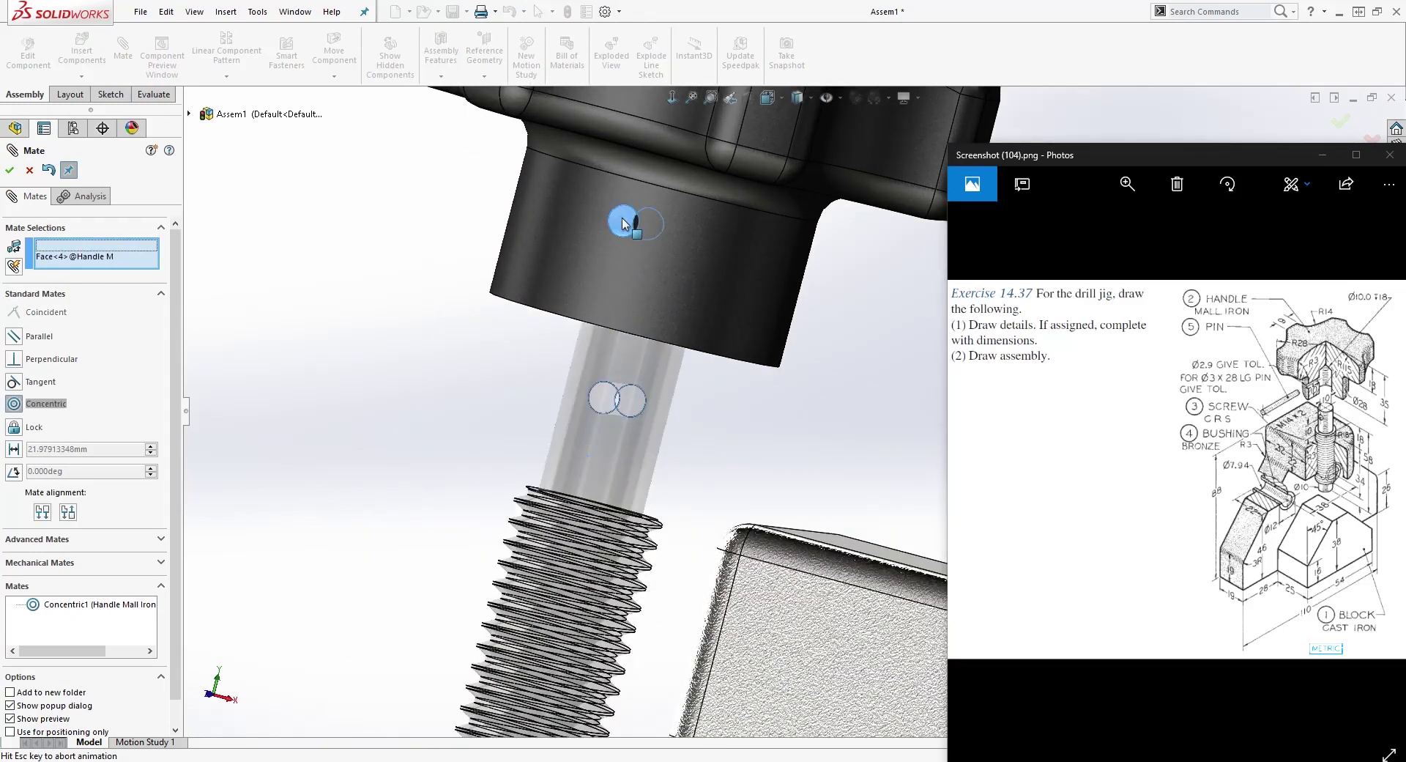
{"action": "left_click", "coordinate": [17, 170]}
{"action": "scroll", "coordinate": [696, 417], "scroll_direction": "up", "scroll_amount": 3}
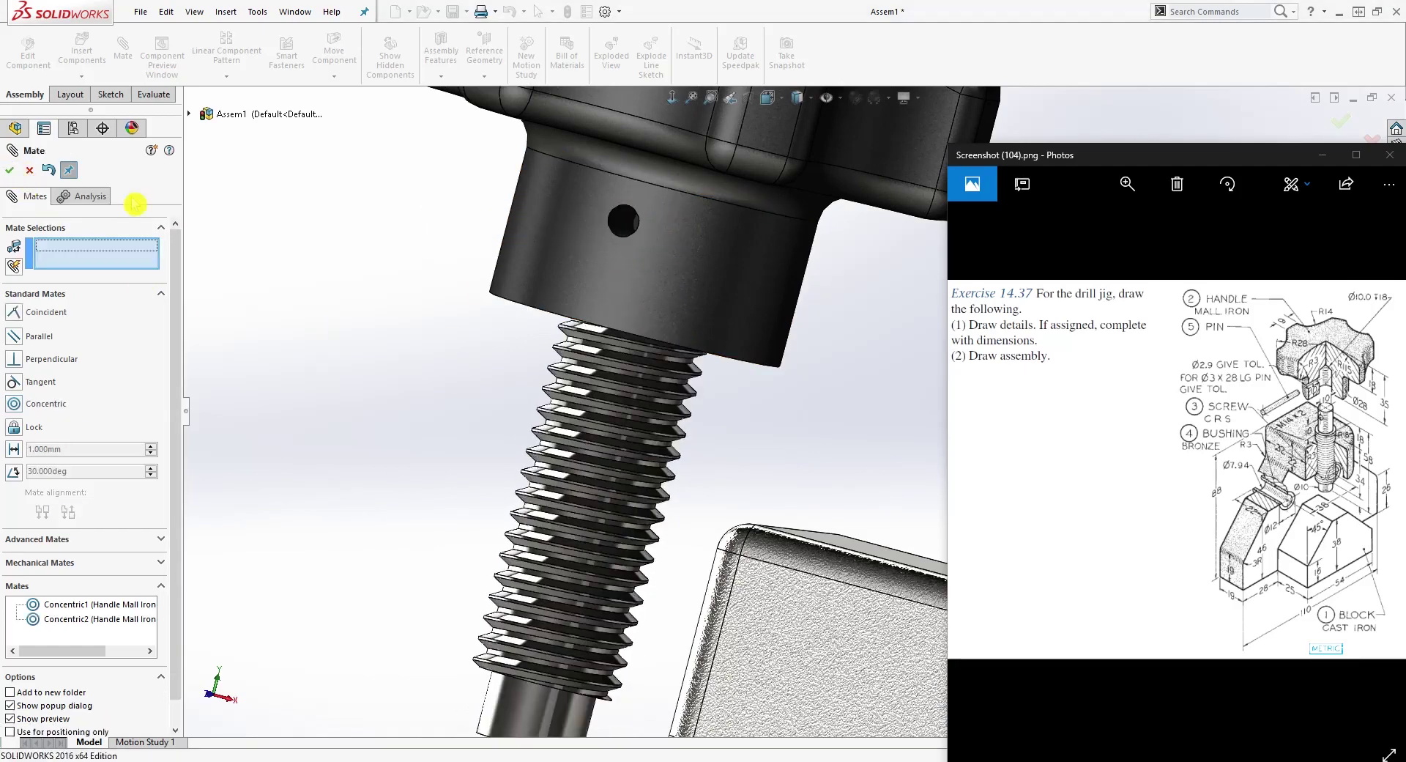
{"action": "middle_click_drag", "start_coordinate": [697, 424], "coordinate": [504, 475]}
{"action": "left_click_drag", "start_coordinate": [734, 712], "coordinate": [698, 714]}
{"action": "scroll", "coordinate": [698, 716], "scroll_direction": "up", "scroll_amount": 5}
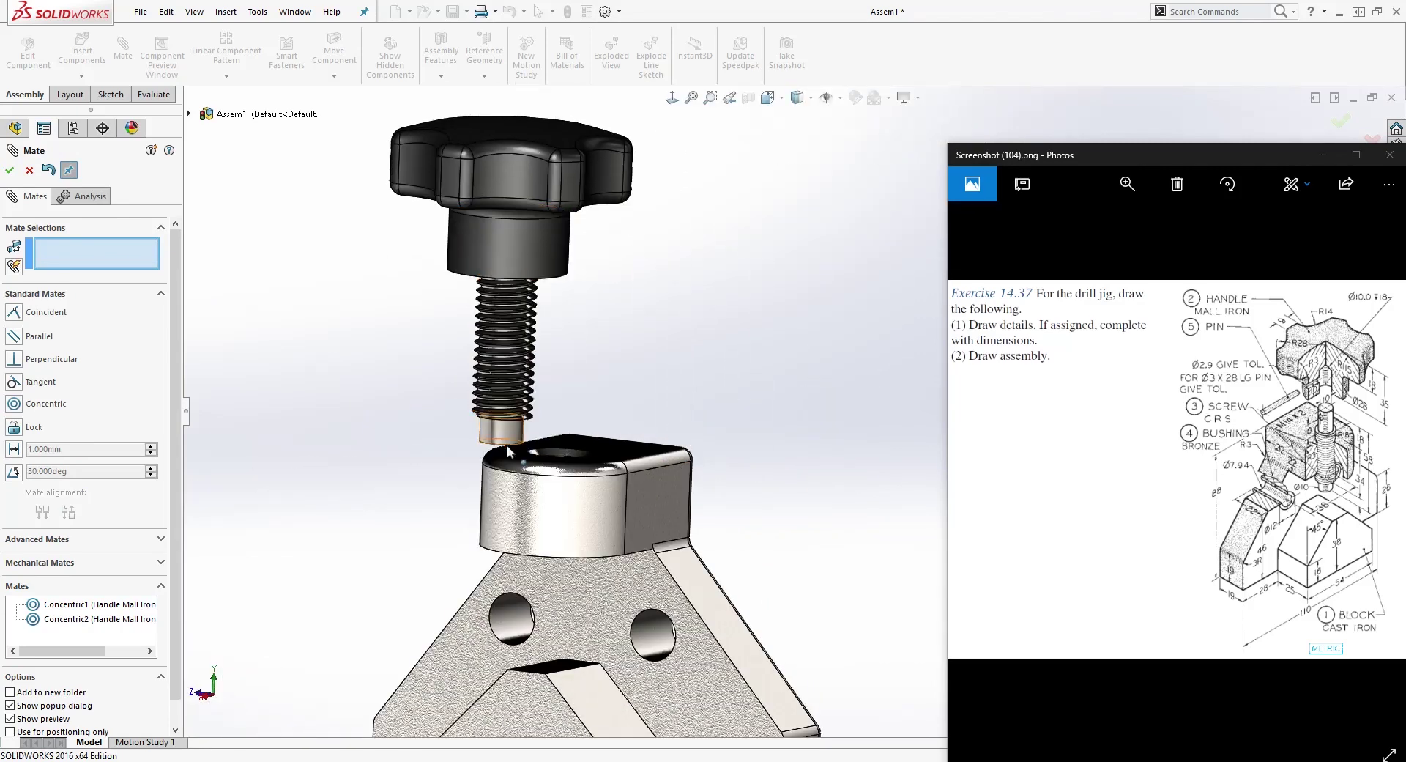
{"action": "left_click_drag", "start_coordinate": [504, 436], "coordinate": [461, 424]}
{"action": "left_click", "coordinate": [461, 424]}
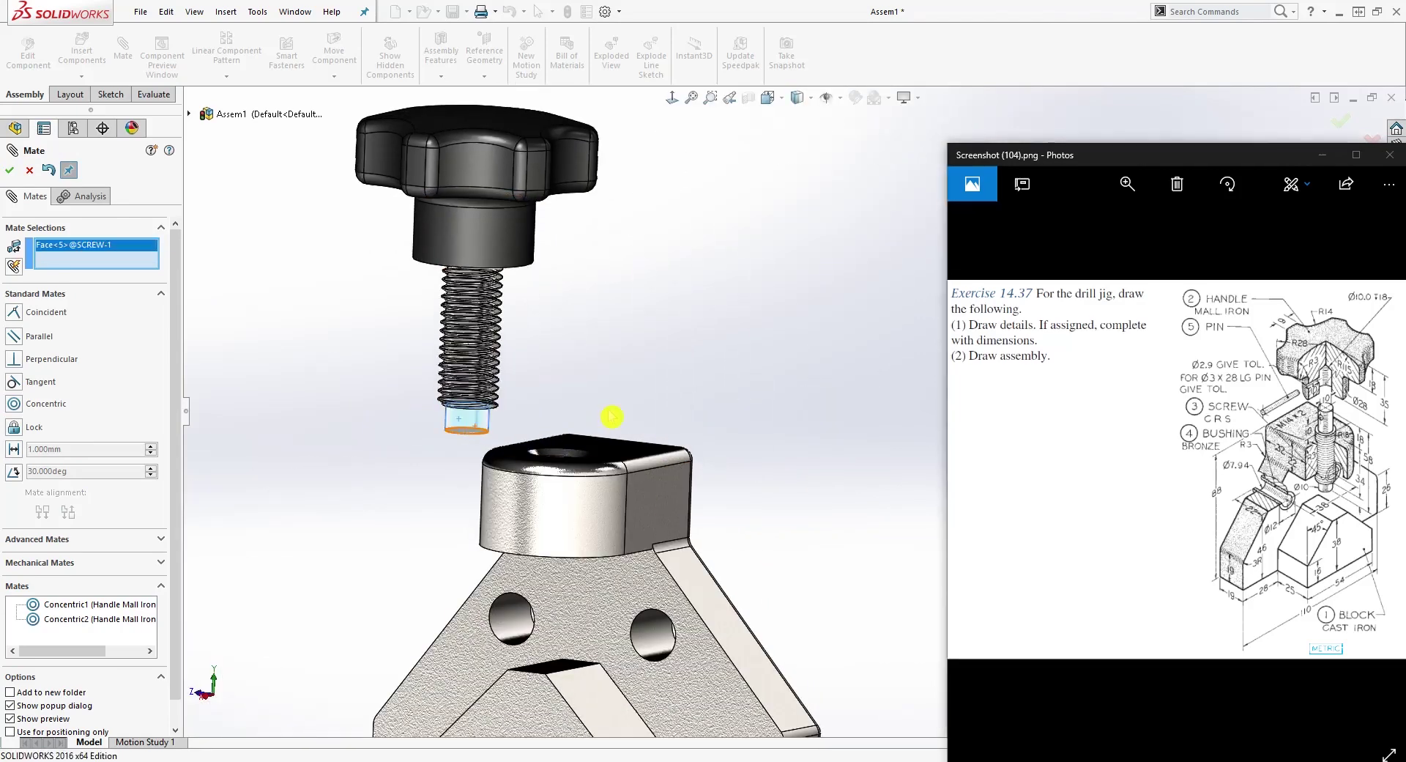
{"action": "middle_click_drag", "start_coordinate": [613, 408], "coordinate": [578, 349]}
{"action": "scroll", "coordinate": [580, 350], "scroll_direction": "up", "scroll_amount": 4}
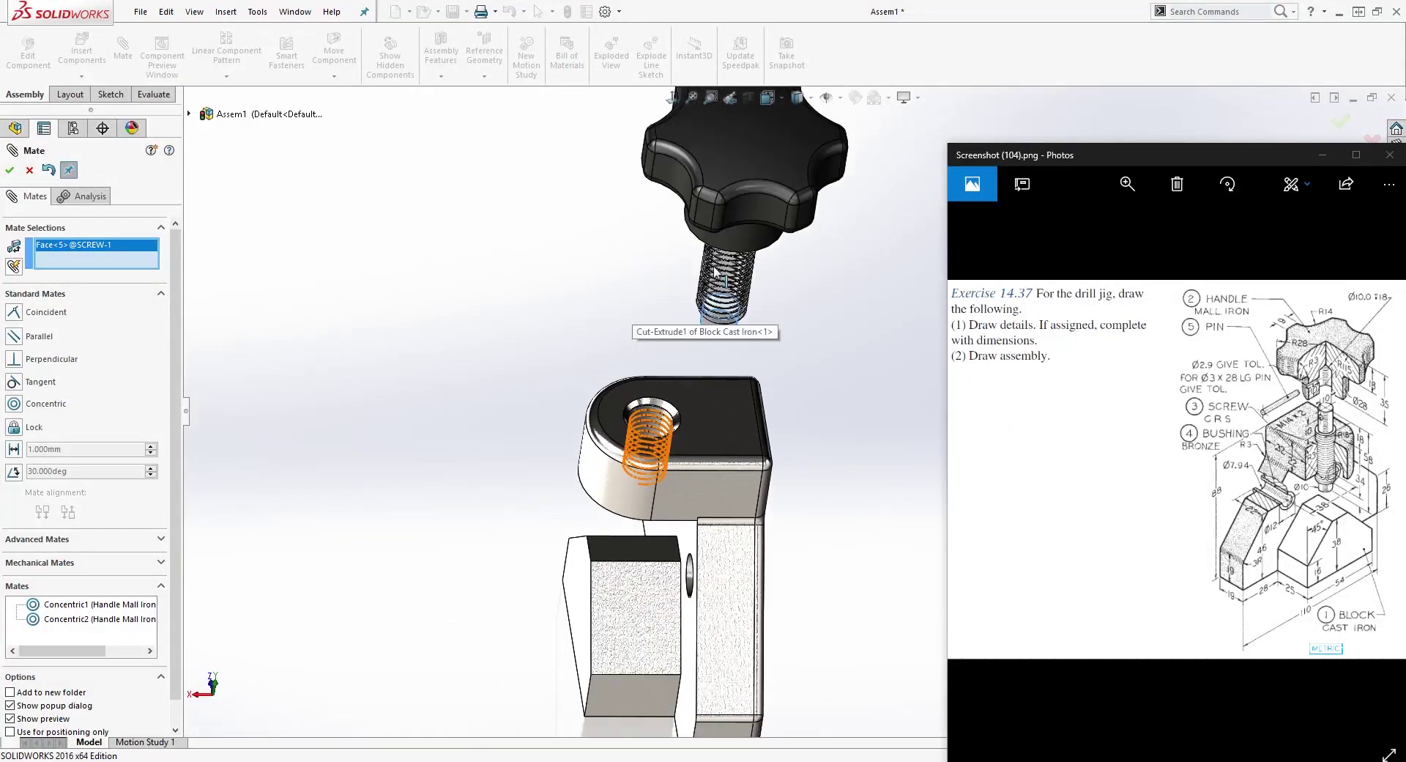
{"action": "key", "text": "Escape"}
Mate the cylindrical lower tip of the screw concentric with the rounded outer face of the block's head.
{"action": "scroll", "coordinate": [764, 376], "scroll_direction": "down", "scroll_amount": 2}
{"action": "mouse_move", "coordinate": [765, 377]}
{"action": "middle_mouse_down"}
{"action": "mouse_move", "coordinate": [725, 373]}
{"action": "mouse_move", "coordinate": [743, 384]}
{"action": "middle_mouse_up"}
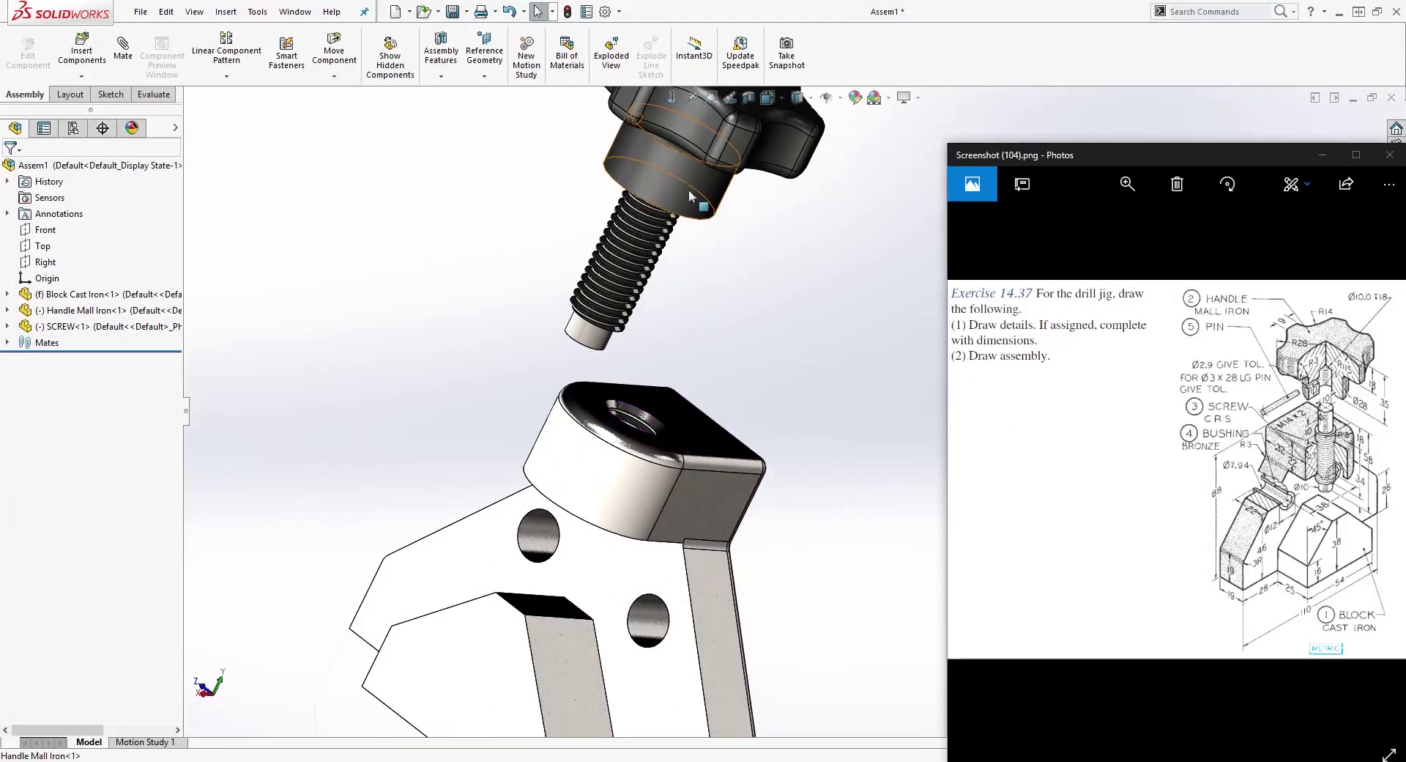
{"action": "left_click_drag", "start_coordinate": [682, 213], "coordinate": [756, 280]}
{"action": "middle_click_drag", "start_coordinate": [618, 473], "coordinate": [584, 511]}
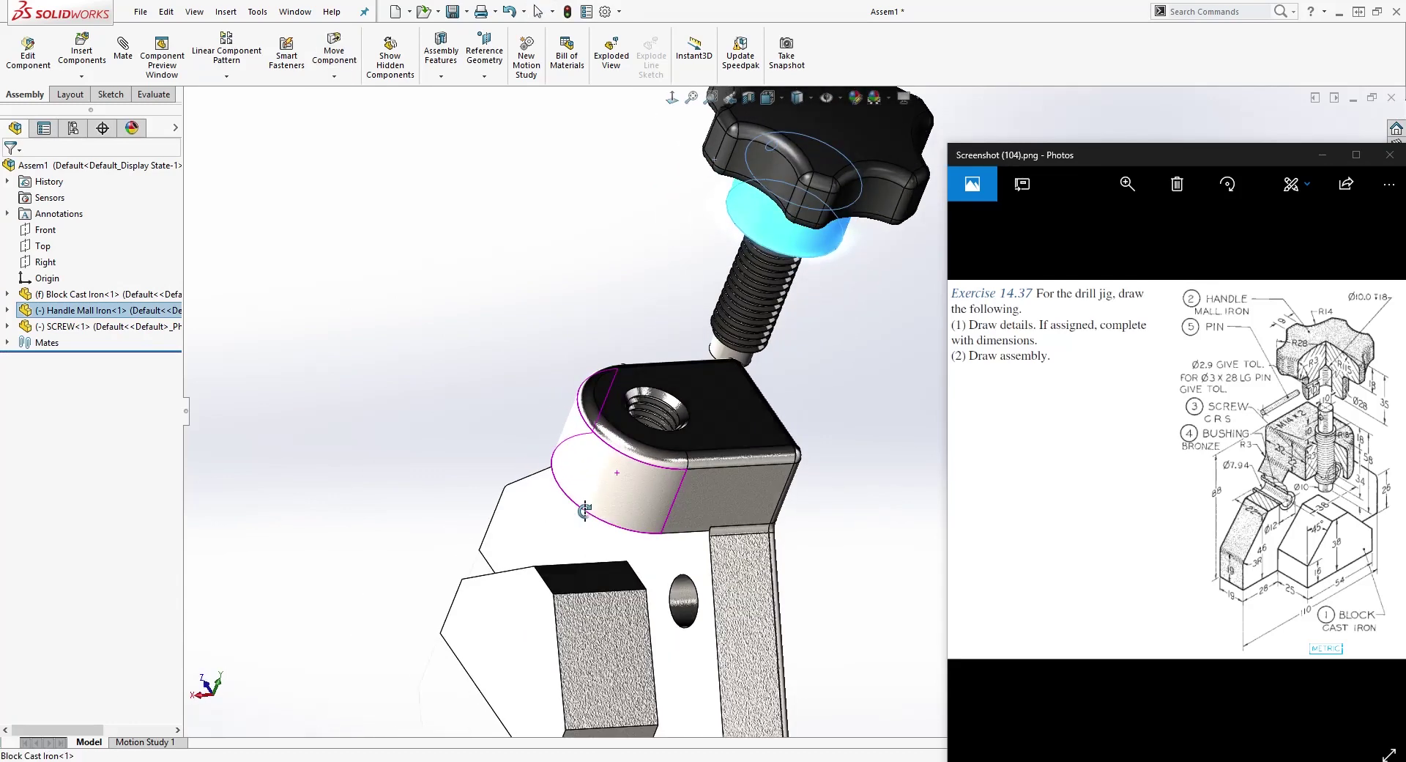
{"action": "scroll", "coordinate": [812, 407], "scroll_direction": "down", "scroll_amount": 3}
{"action": "left_click", "coordinate": [703, 340]}
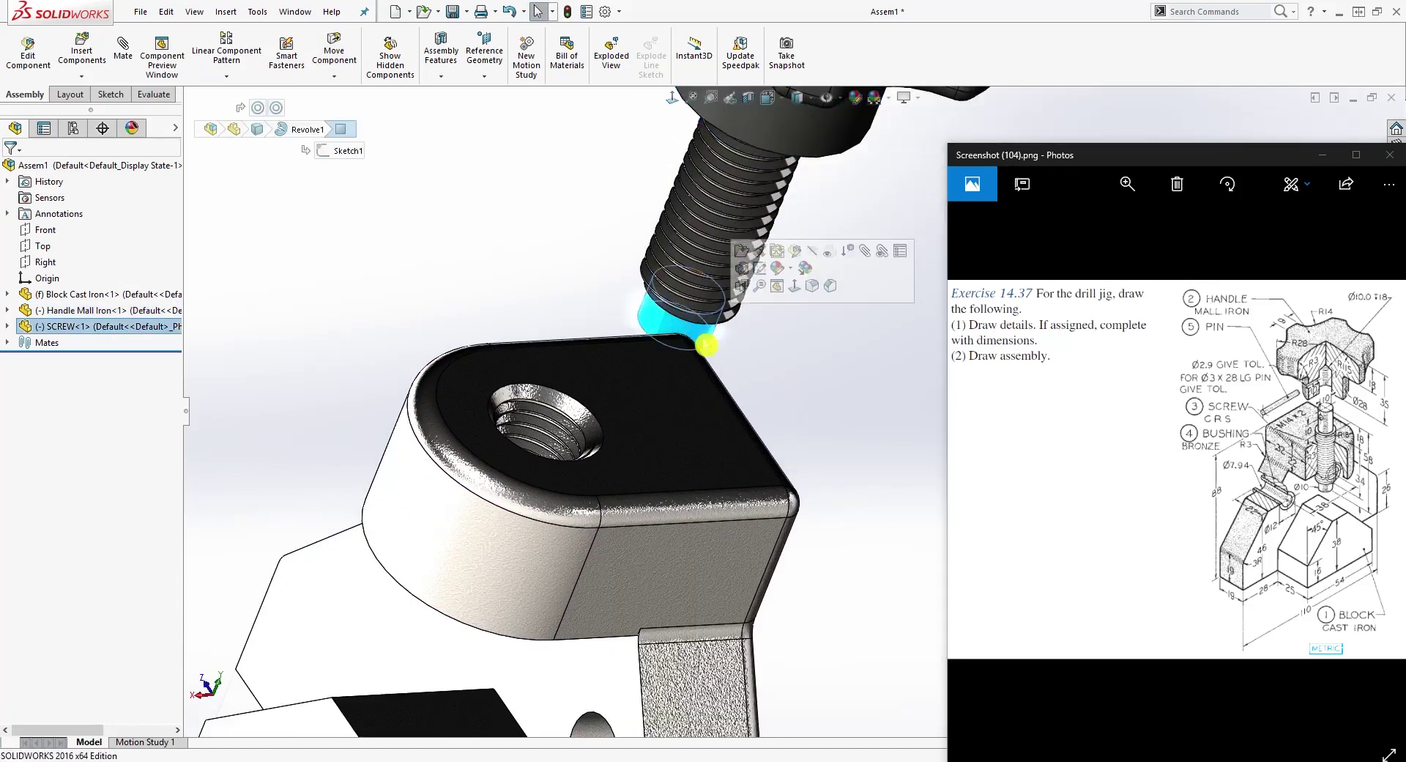
{"action": "middle_click_drag", "start_coordinate": [622, 402], "coordinate": [623, 360]}
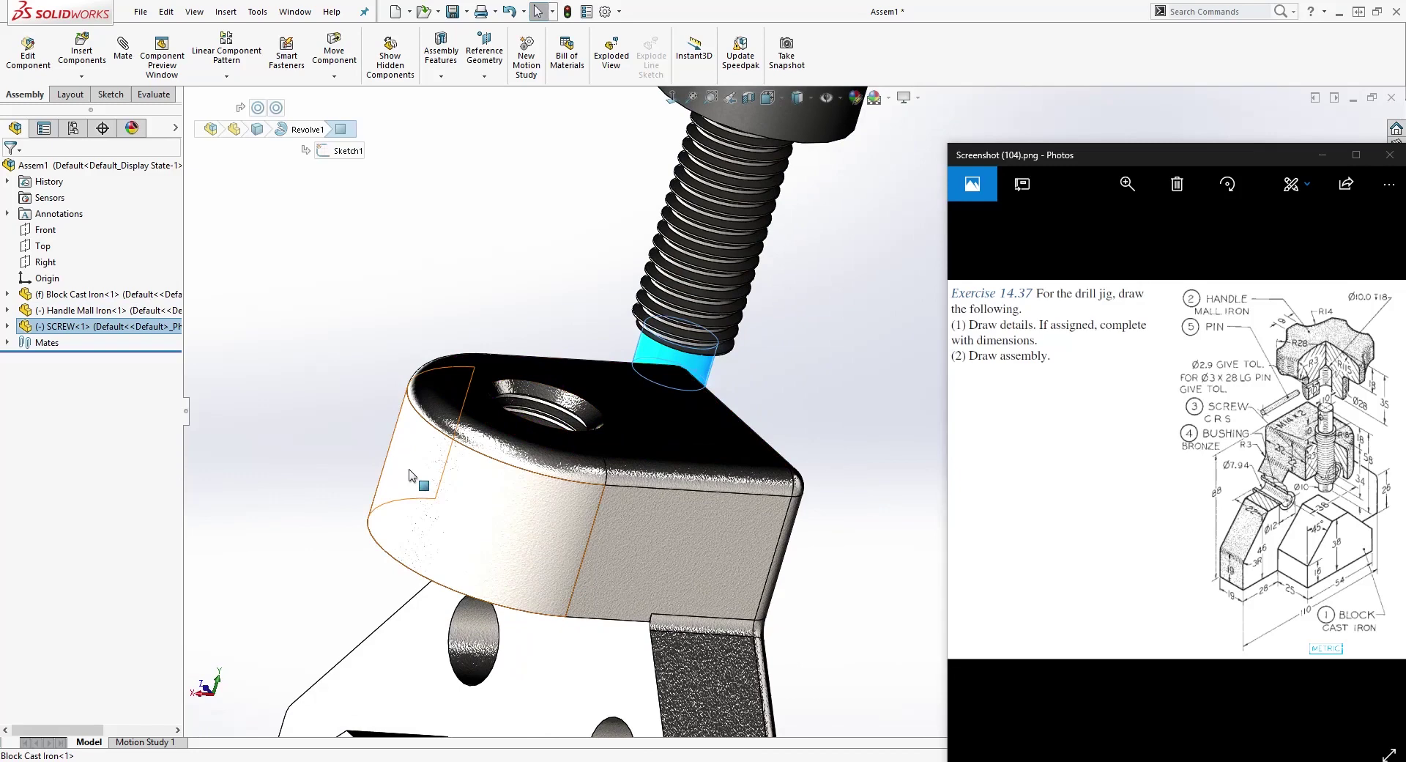
{"action": "left_click", "coordinate": [455, 518], "text": "ctrl"}
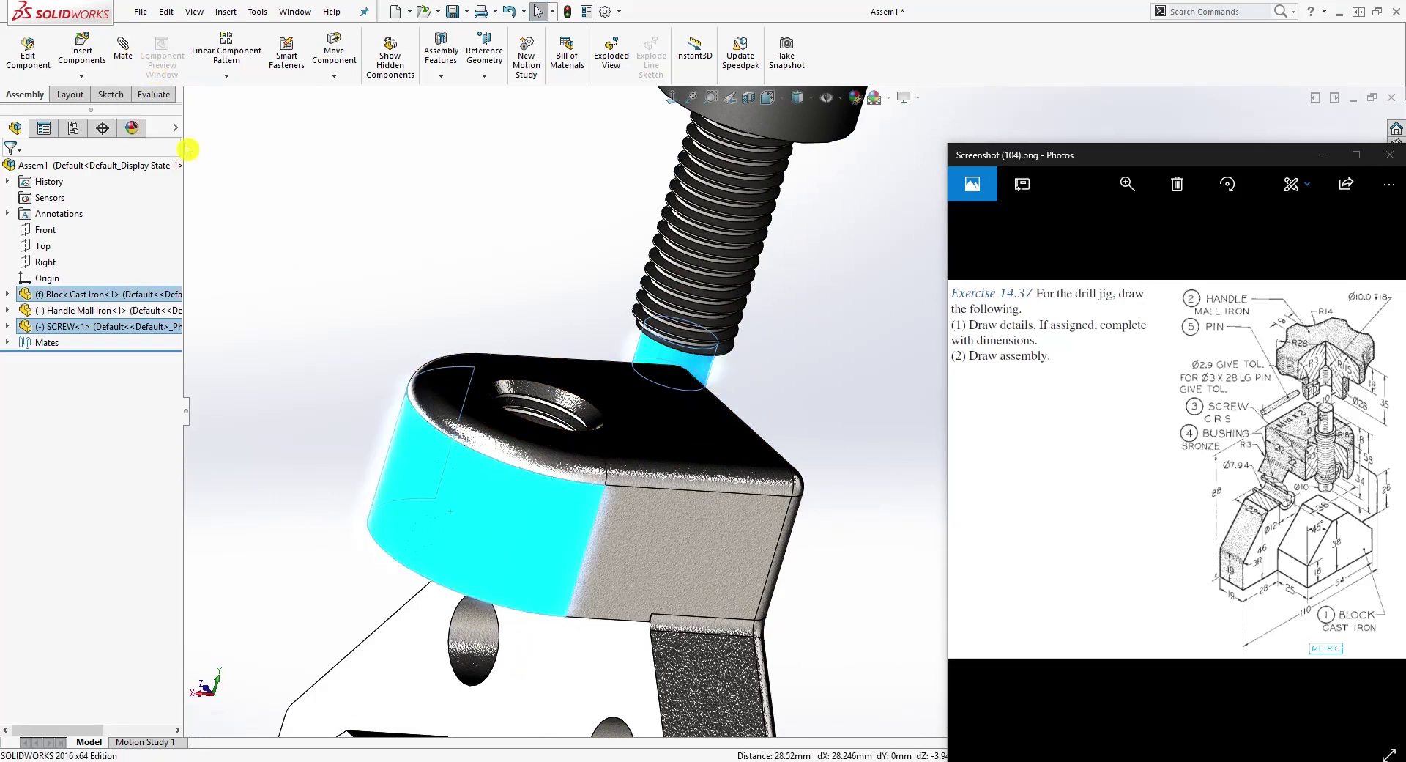
{"action": "left_click", "coordinate": [124, 47]}
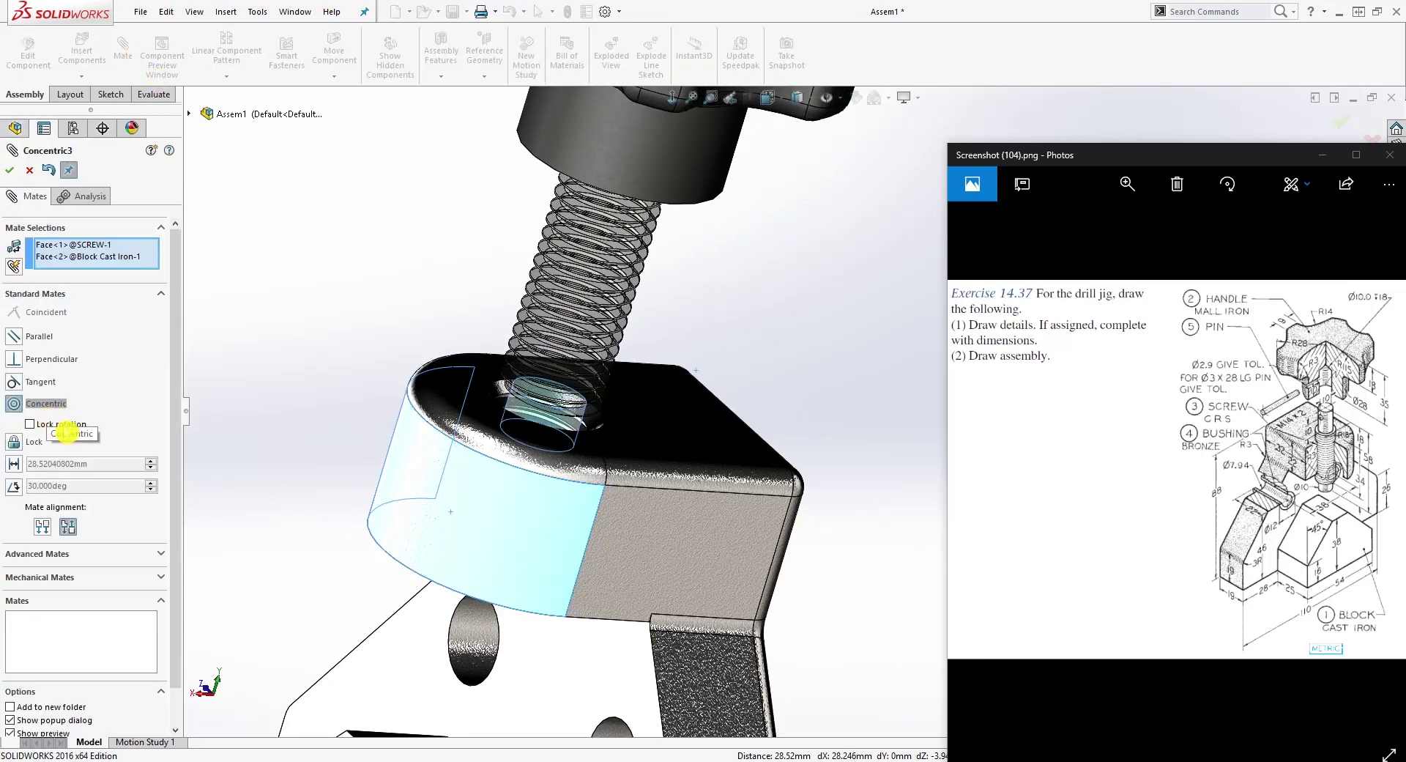
{"action": "middle_click_drag", "start_coordinate": [222, 485], "coordinate": [579, 546]}
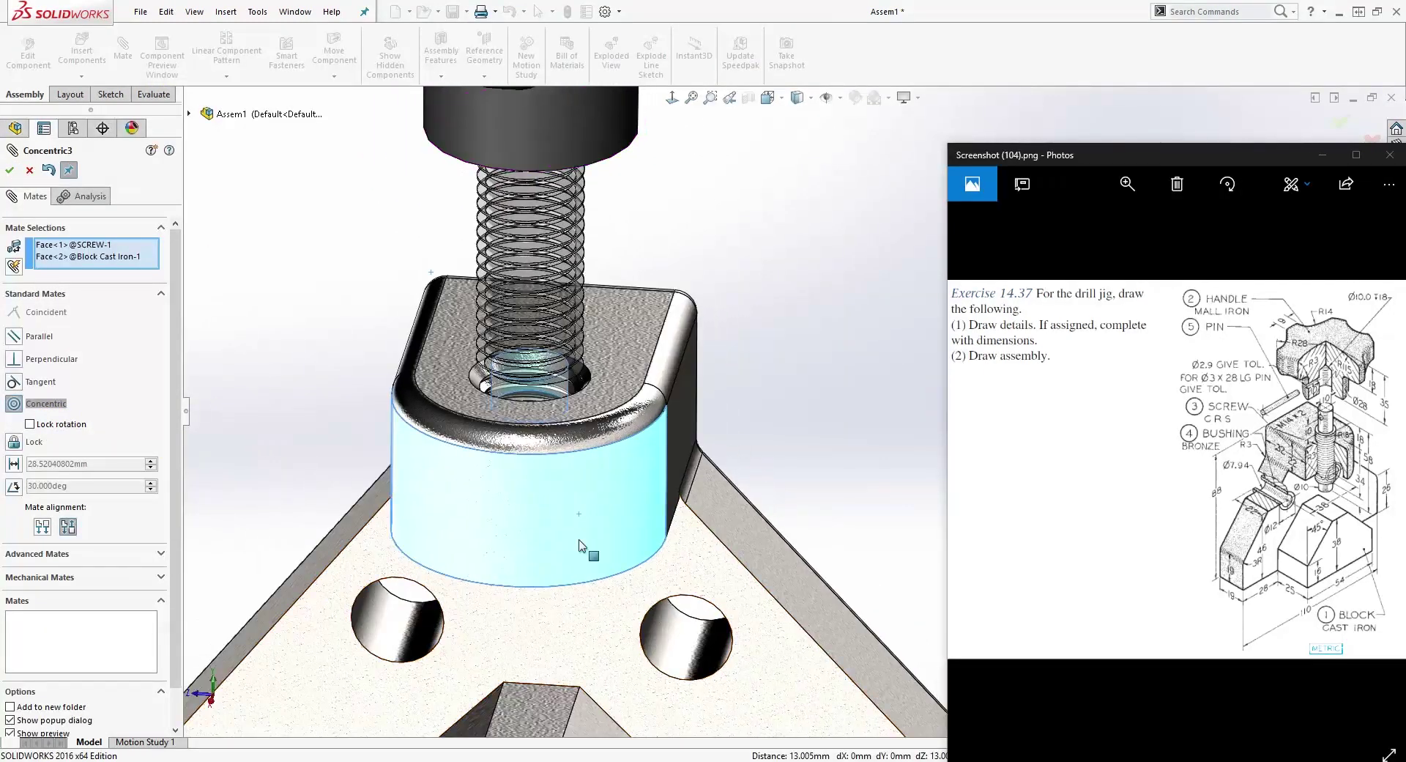
{"action": "scroll", "coordinate": [578, 546], "scroll_direction": "up", "scroll_amount": 1}
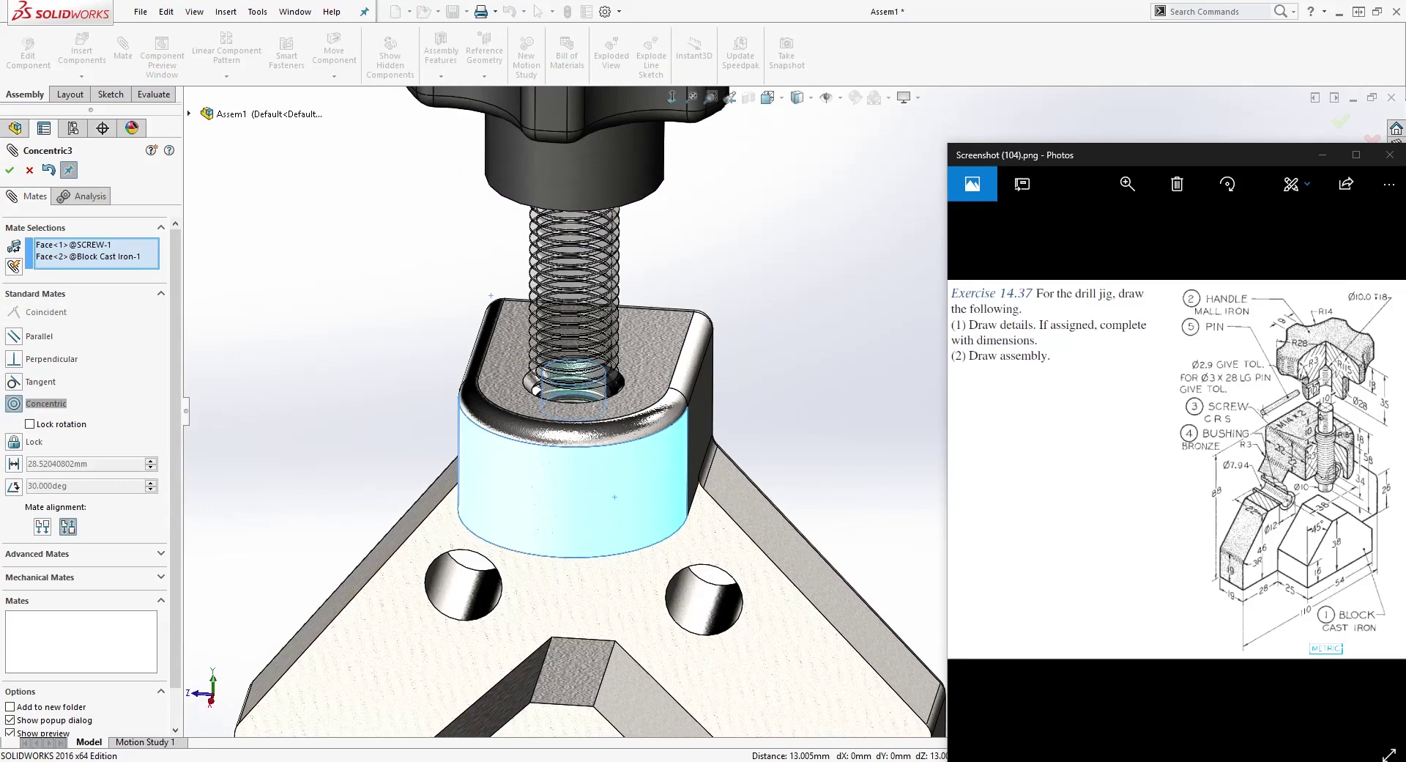
{"action": "left_click", "coordinate": [10, 170]}
{"action": "key", "text": "f"}
{"action": "left_click", "coordinate": [15, 168]}
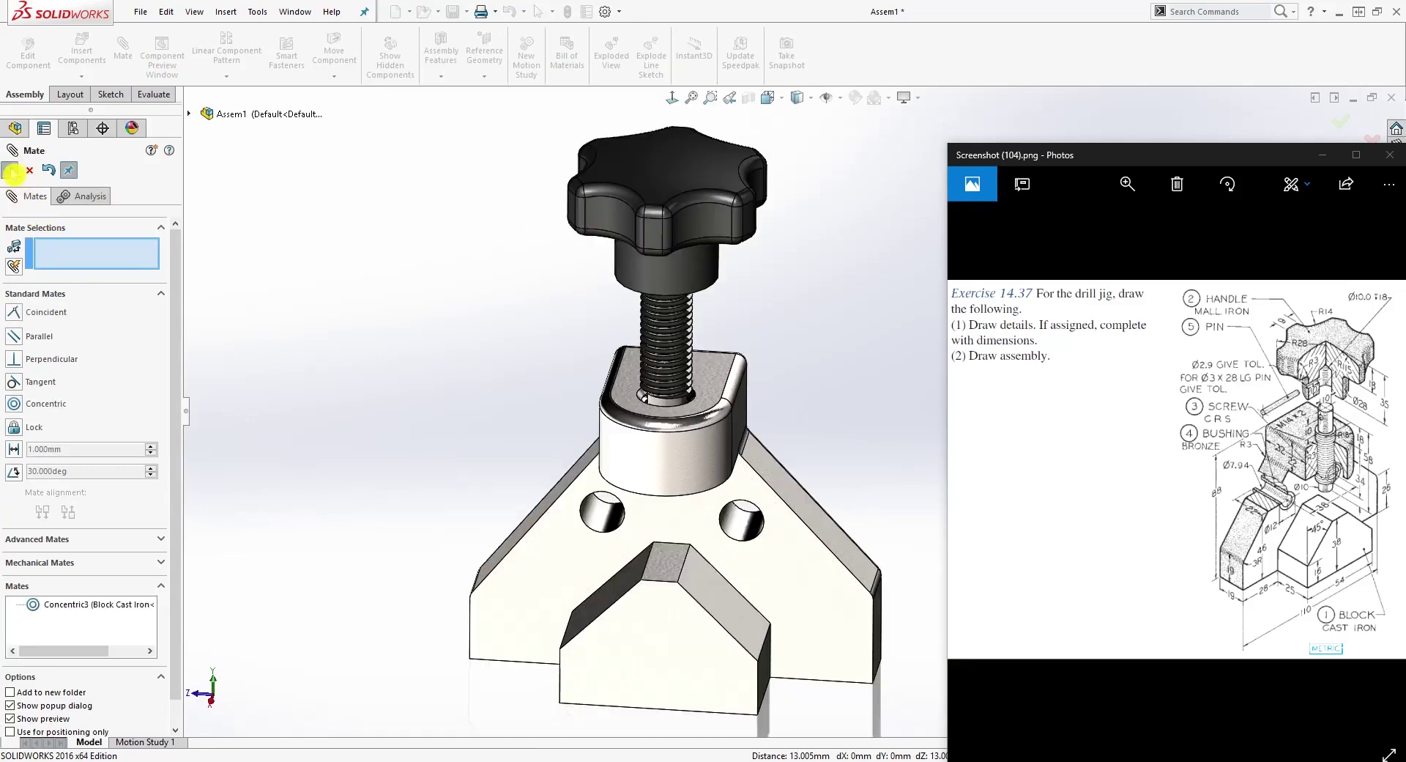
Lower the handle and screw further into the threaded hole of the block.
{"action": "scroll", "coordinate": [826, 379], "scroll_direction": "down", "scroll_amount": 2}
{"action": "middle_click_drag", "start_coordinate": [825, 380], "coordinate": [837, 439]}
{"action": "scroll", "coordinate": [836, 441], "scroll_direction": "up", "scroll_amount": 3}
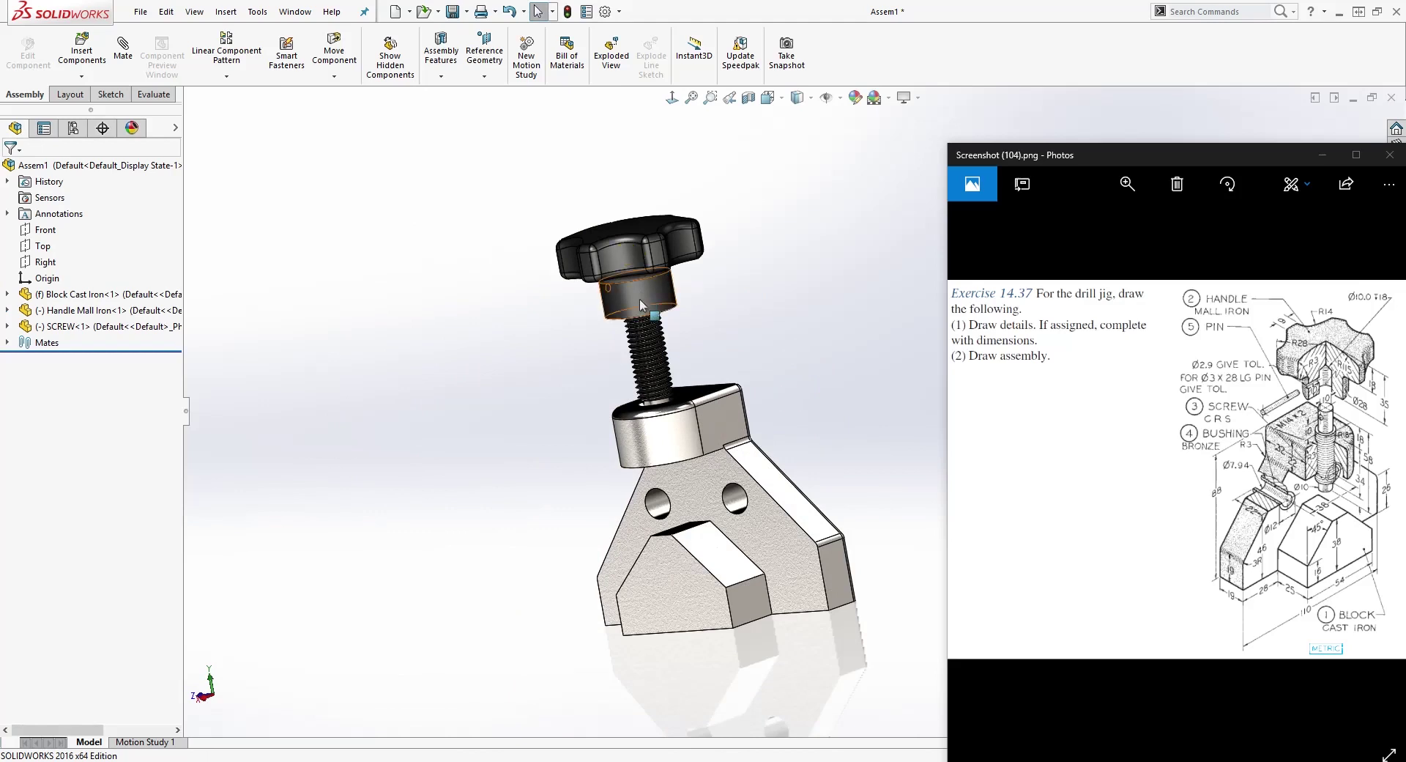
{"action": "left_click_drag", "start_coordinate": [640, 304], "coordinate": [681, 365]}
{"action": "middle_click_drag", "start_coordinate": [714, 392], "coordinate": [839, 398]}
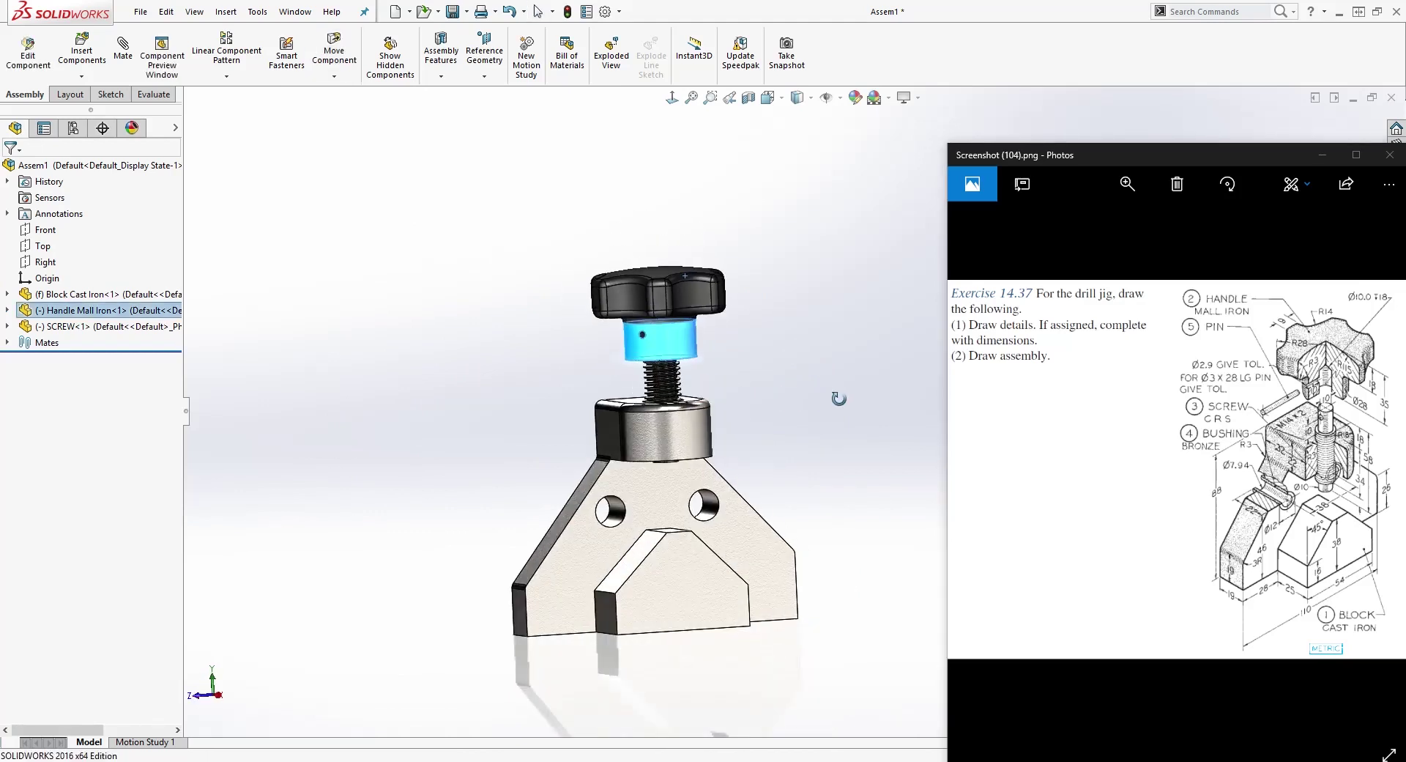
Insert the Bushing part from the Drill Jig folder and place it beside the block's upper end.
{"action": "left_click", "coordinate": [81, 53]}
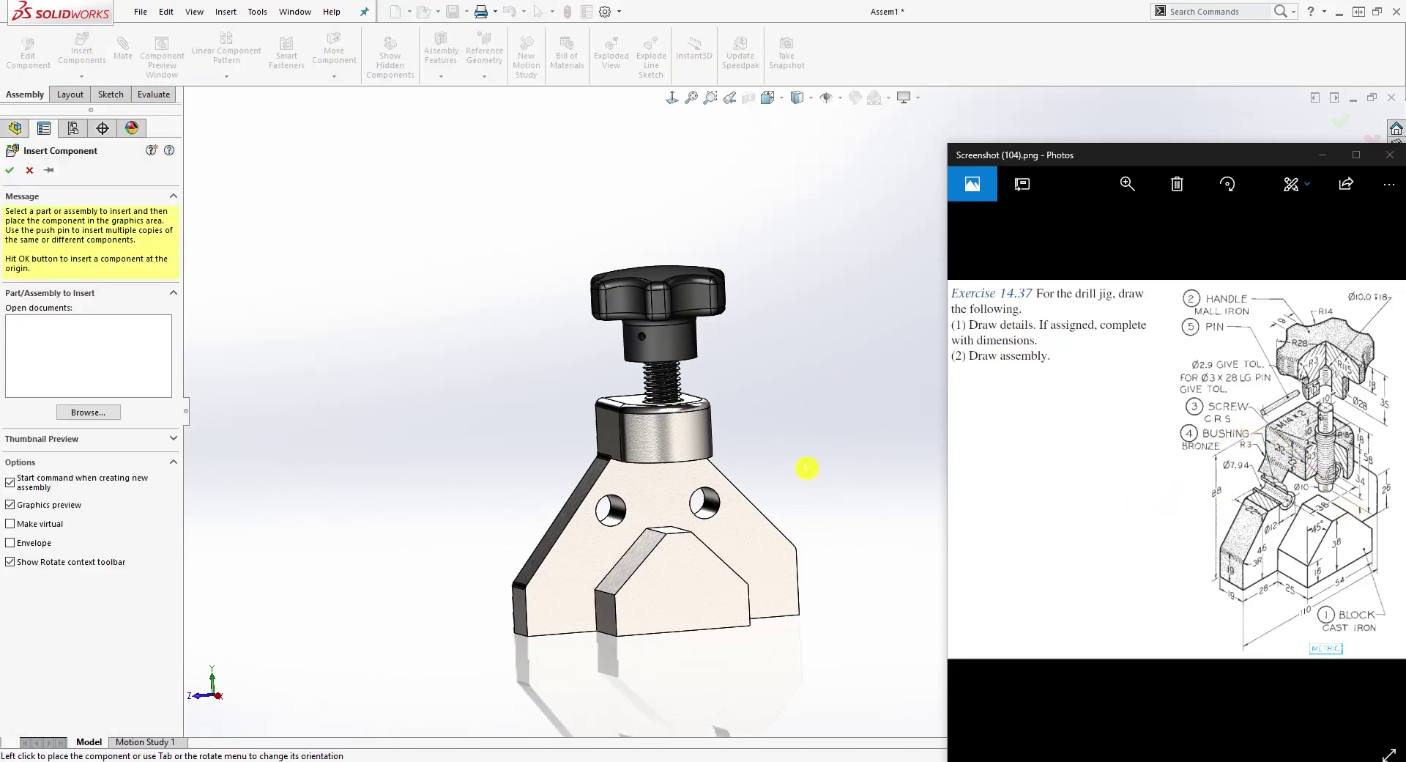
{"action": "left_click", "coordinate": [102, 415]}
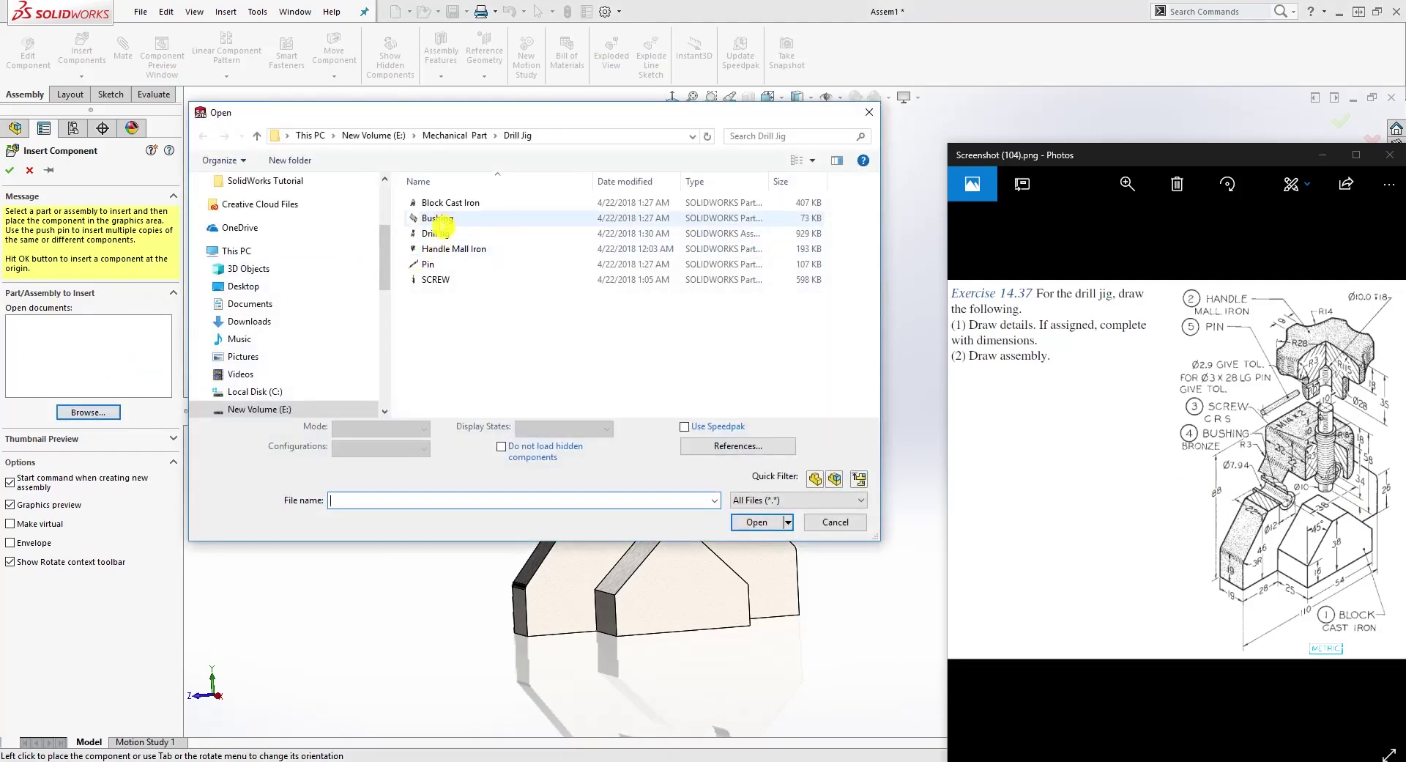
{"action": "left_click", "coordinate": [438, 218]}
{"action": "left_click", "coordinate": [754, 521]}
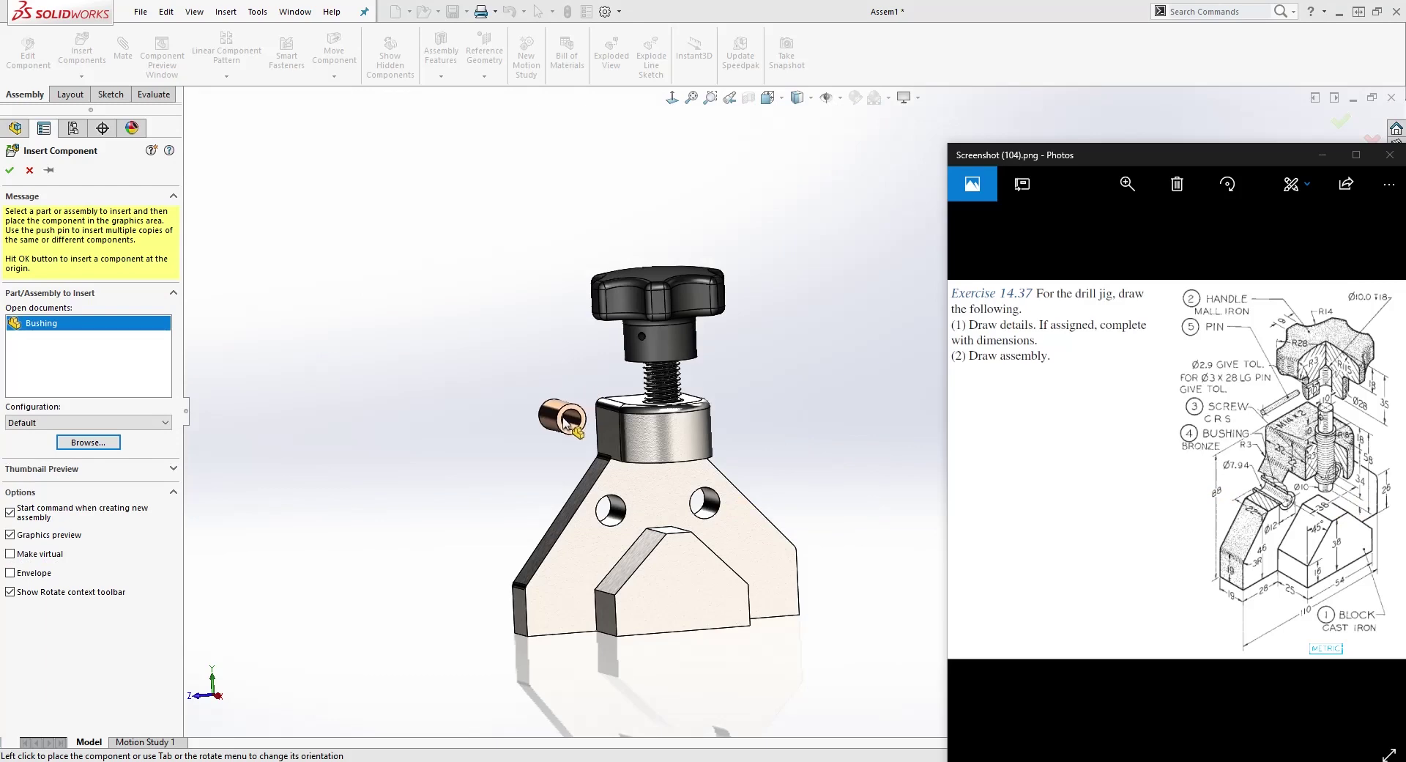
{"action": "left_click", "coordinate": [564, 421]}
Mate the bushing's outer cylindrical face concentric with one of the two through holes in the block's upright plate.
{"action": "scroll", "coordinate": [612, 481], "scroll_direction": "down", "scroll_amount": 2}
{"action": "middle_click_drag", "start_coordinate": [612, 480], "coordinate": [643, 490]}
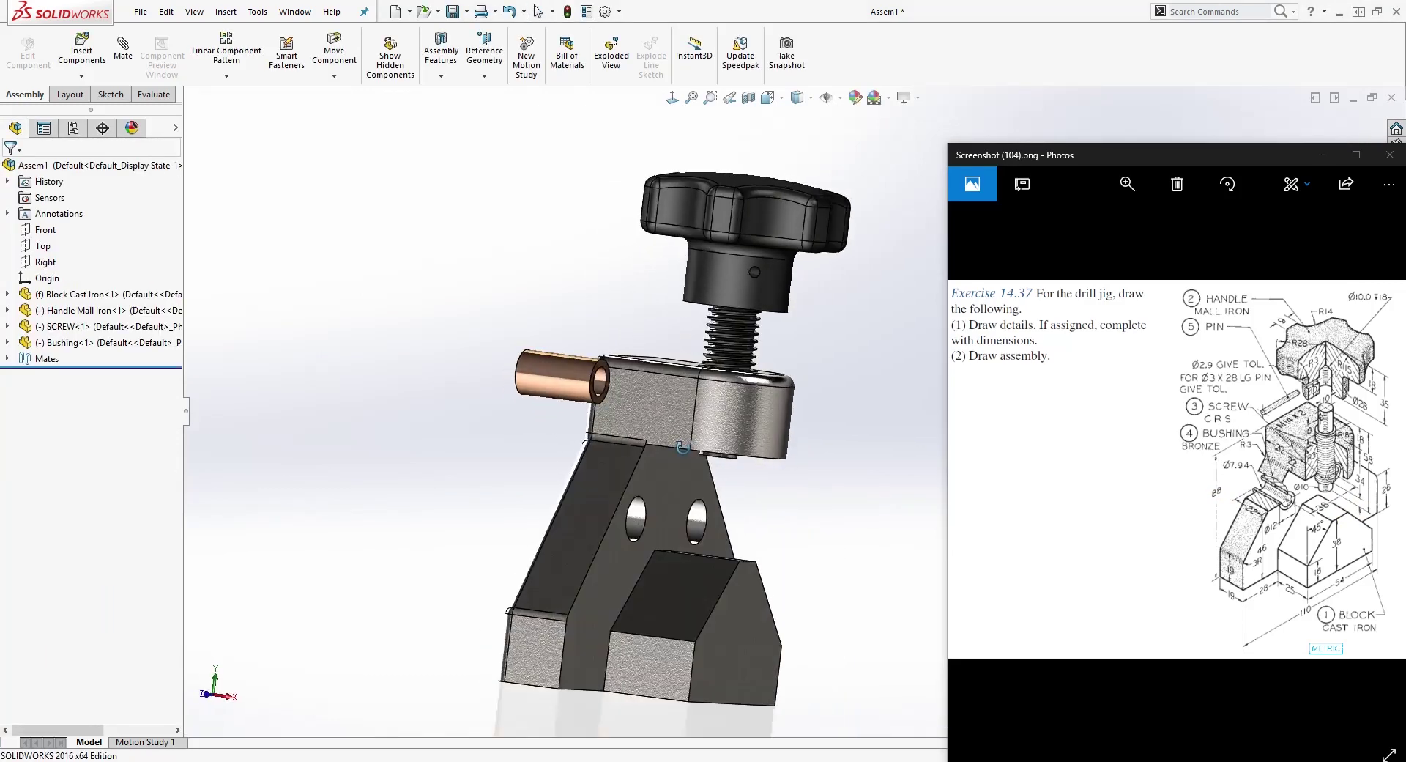
{"action": "middle_click_drag", "start_coordinate": [682, 447], "coordinate": [619, 442]}
{"action": "scroll", "coordinate": [531, 381], "scroll_direction": "down", "scroll_amount": 4}
{"action": "left_click", "coordinate": [516, 339]}
{"action": "left_click", "coordinate": [708, 659], "text": "ctrl"}
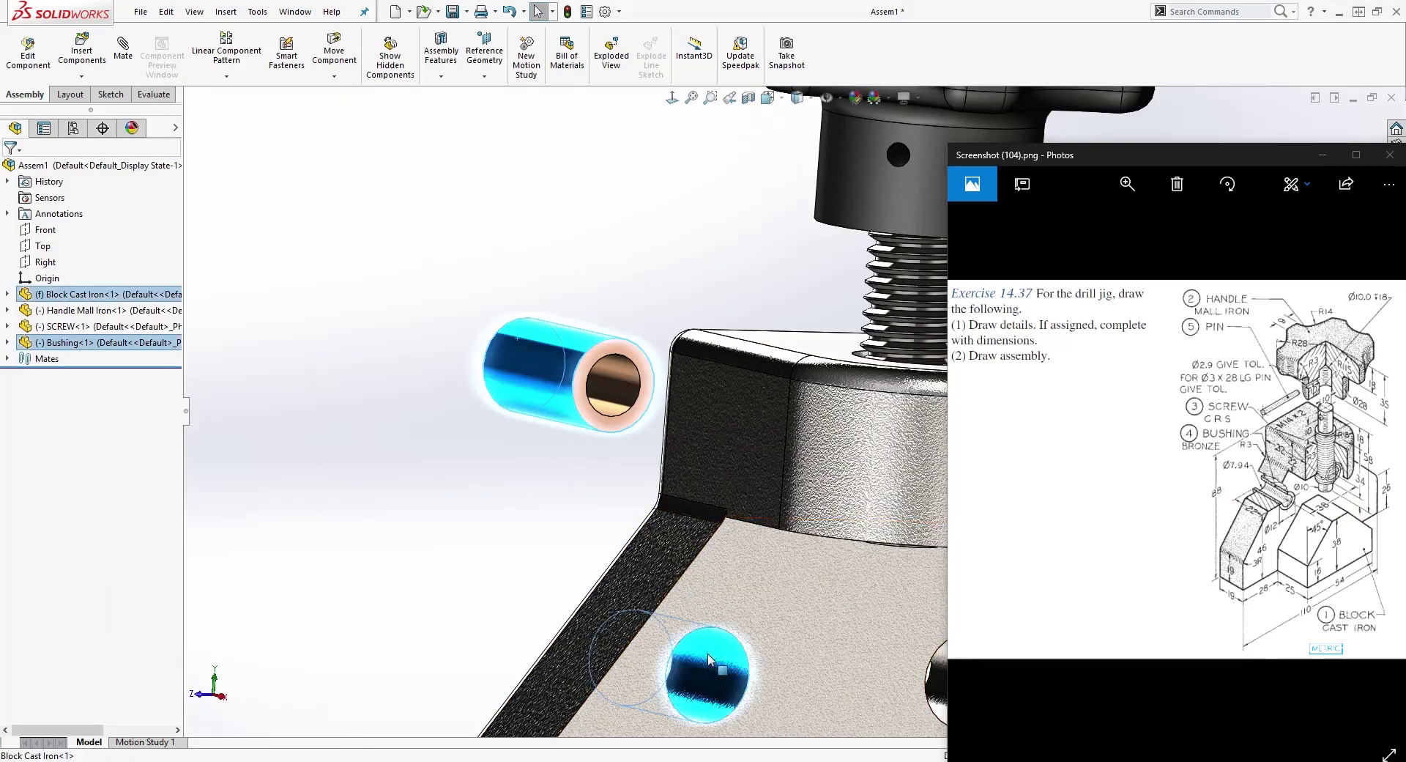
{"action": "left_click", "coordinate": [123, 51]}
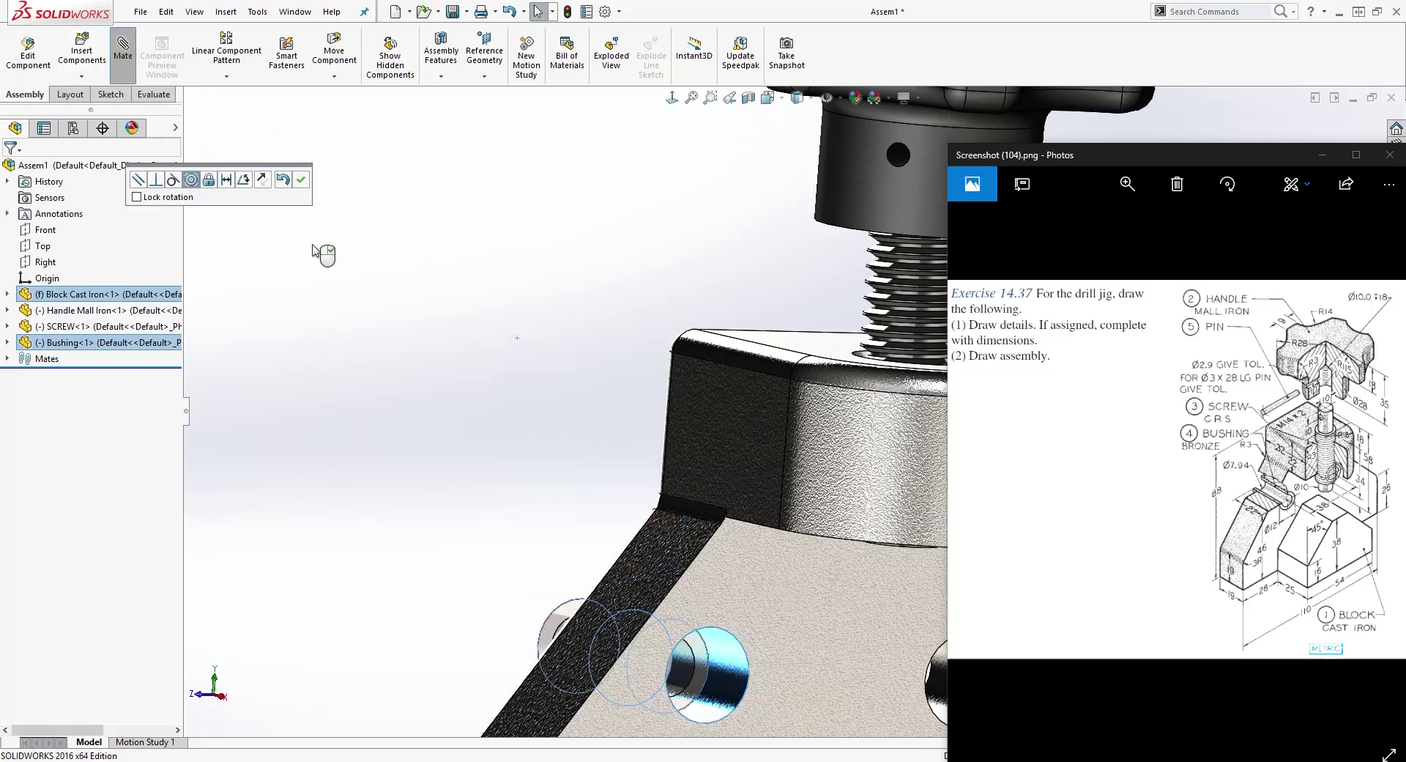
{"action": "left_click", "coordinate": [11, 170]}
{"action": "left_click", "coordinate": [12, 170]}
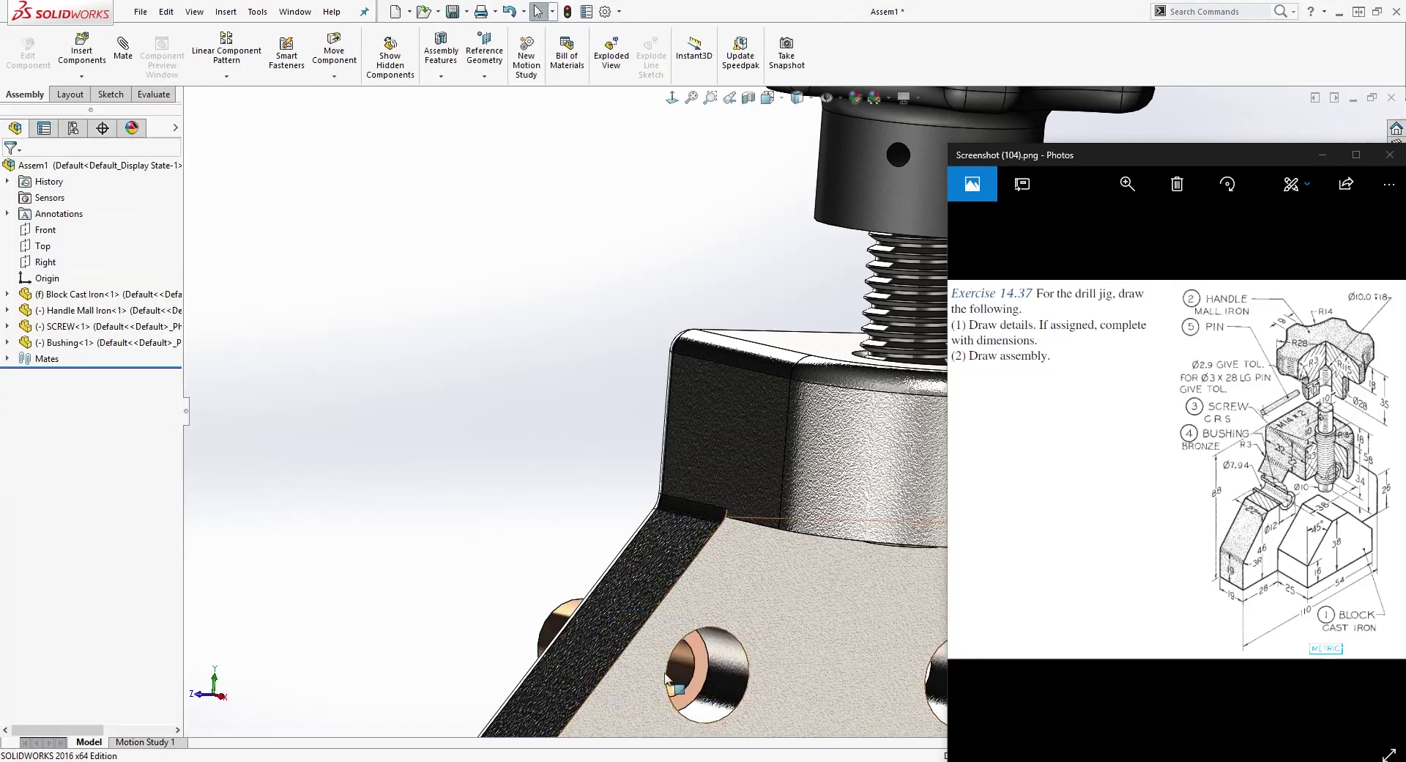
Mate the bushing's annular end face coincident with the flat face of the block's upright plate around the hole.
{"action": "scroll", "coordinate": [788, 561], "scroll_direction": "up", "scroll_amount": 2}
{"action": "left_click", "coordinate": [724, 533]}
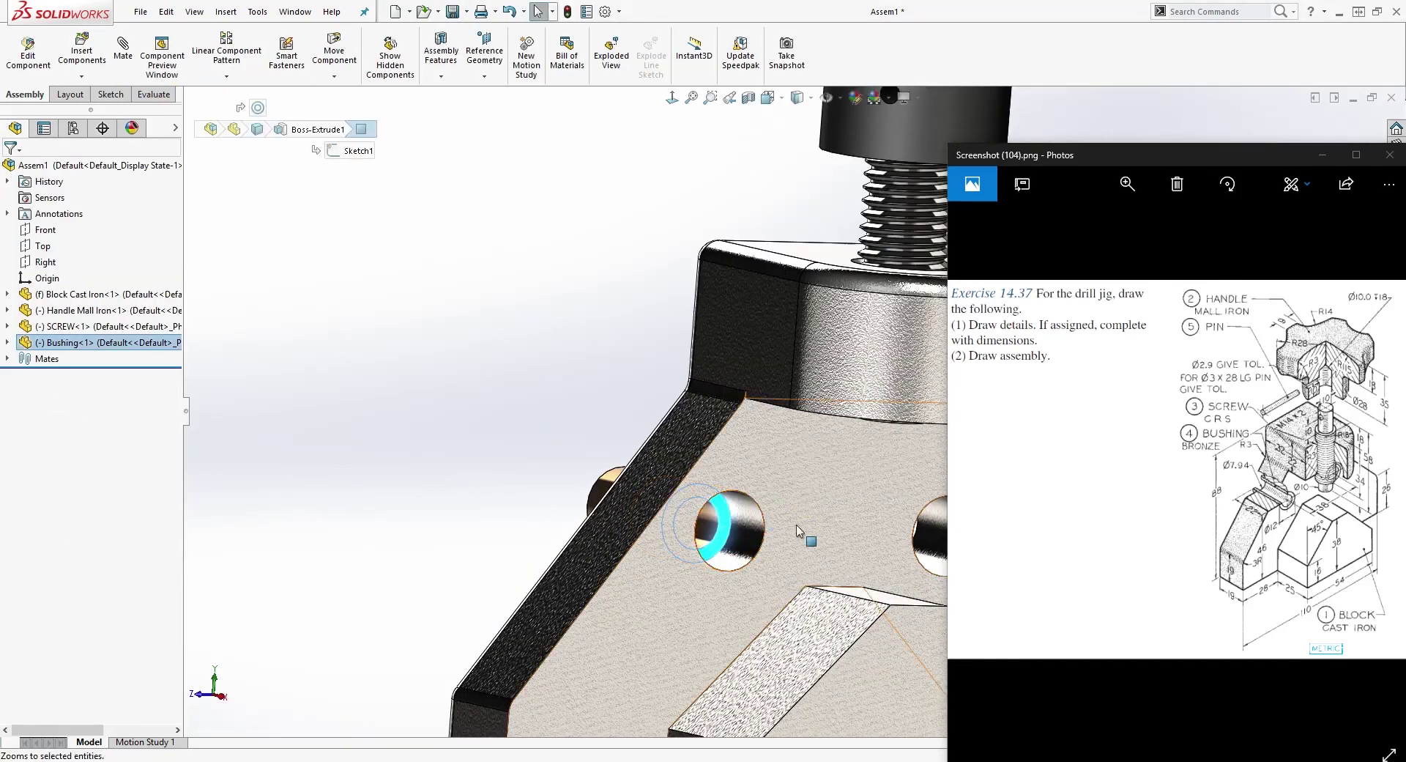
{"action": "left_click", "coordinate": [764, 531], "text": "ctrl"}
{"action": "left_click", "coordinate": [125, 55]}
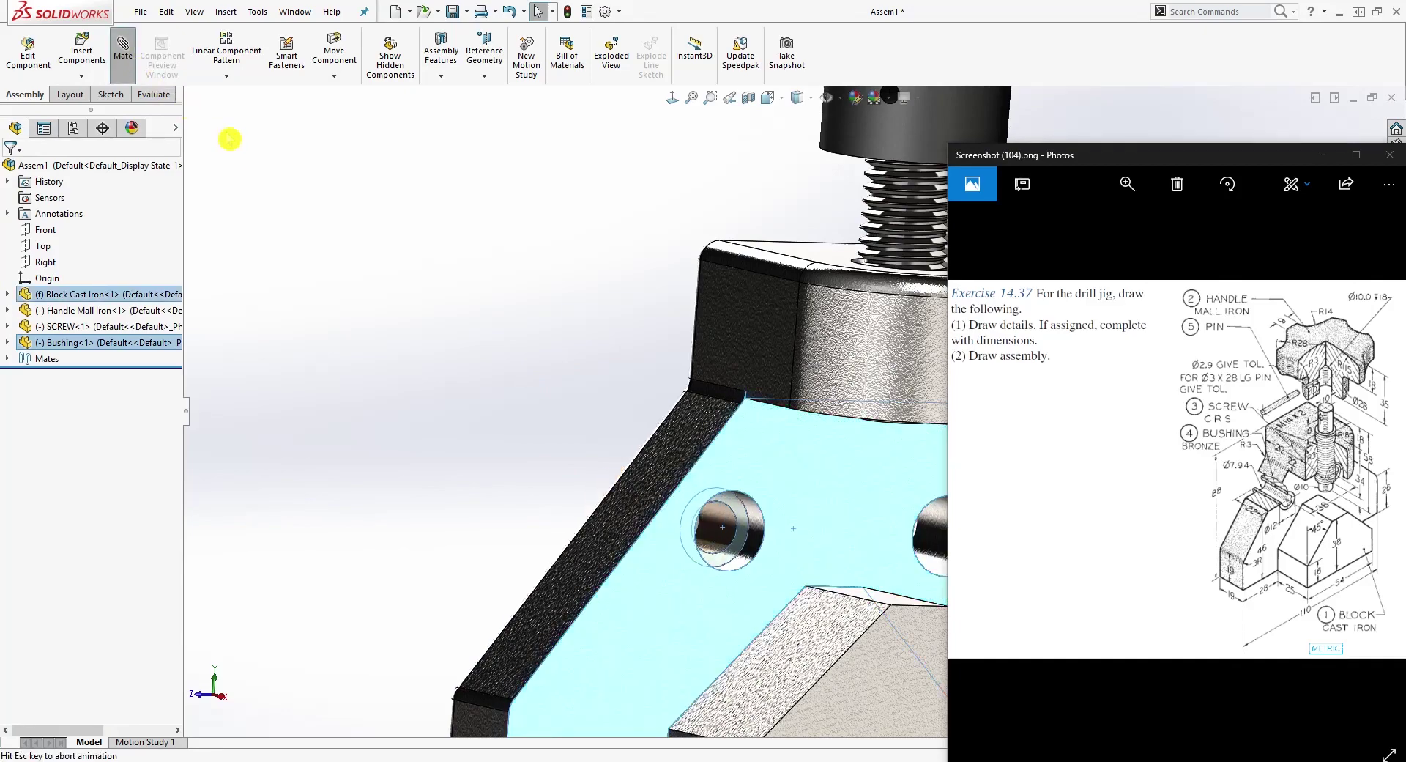
{"action": "left_click", "coordinate": [9, 170]}
{"action": "scroll", "coordinate": [816, 593], "scroll_direction": "up", "scroll_amount": 5}
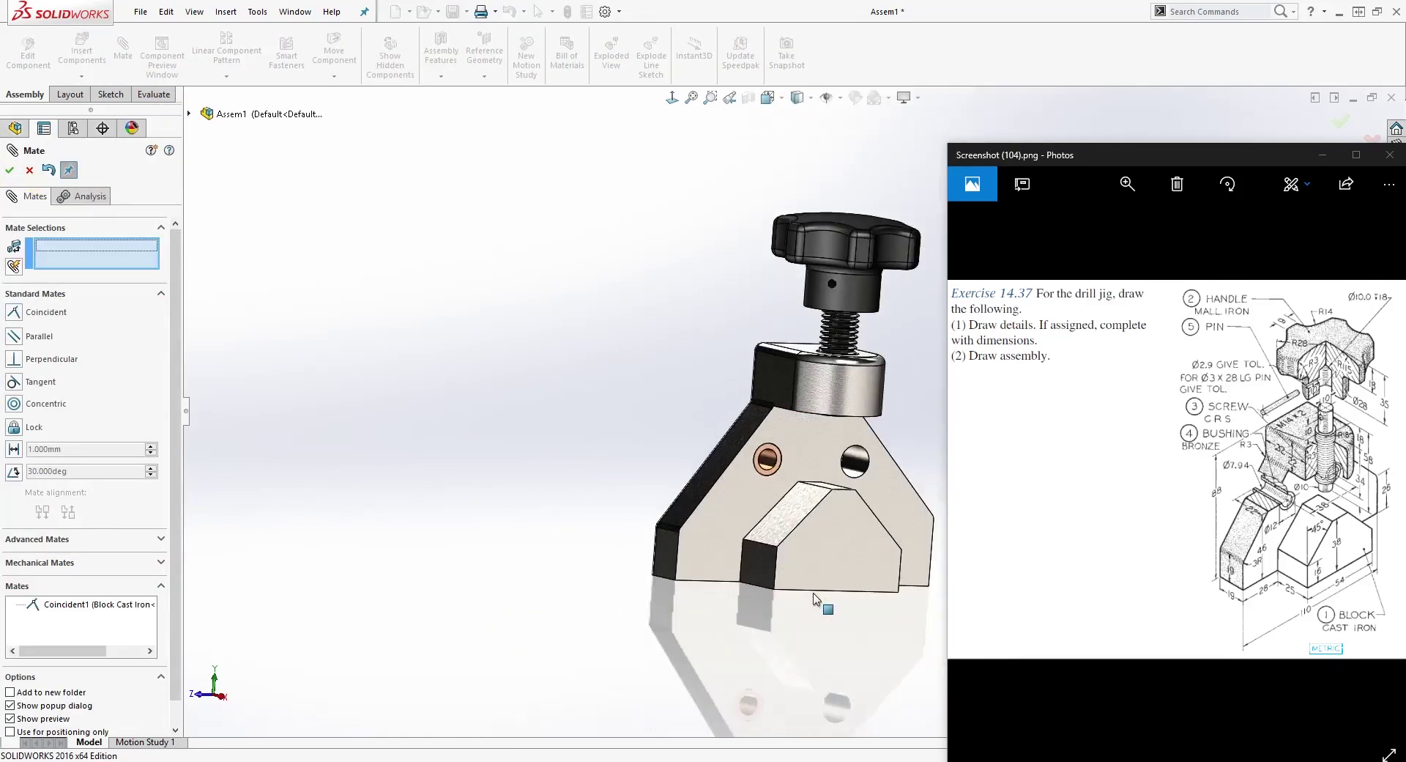
{"action": "scroll", "coordinate": [889, 426], "scroll_direction": "down", "scroll_amount": 2}
{"action": "scroll", "coordinate": [891, 426], "scroll_direction": "down", "scroll_amount": 1}
{"action": "scroll", "coordinate": [851, 398], "scroll_direction": "up", "scroll_amount": 3}
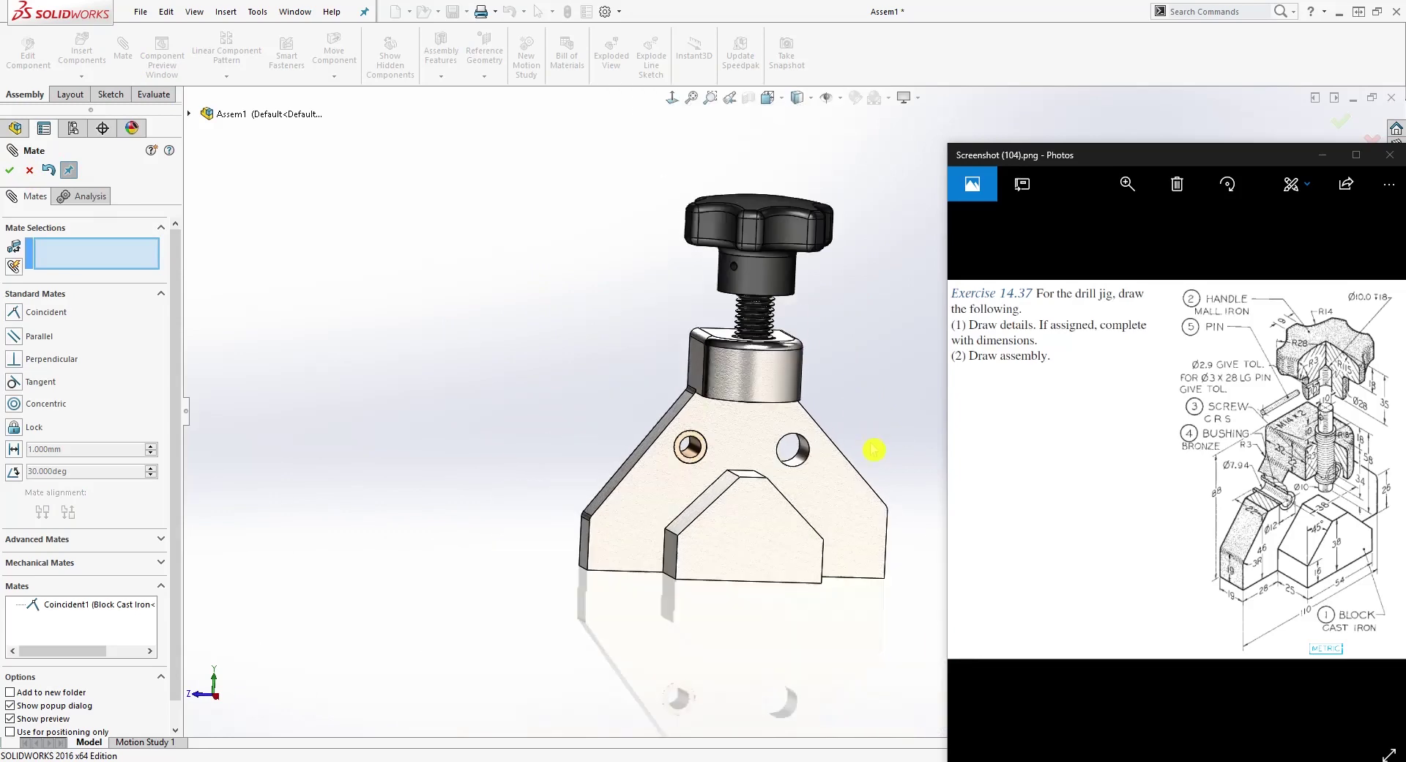
{"action": "left_click", "coordinate": [12, 173]}
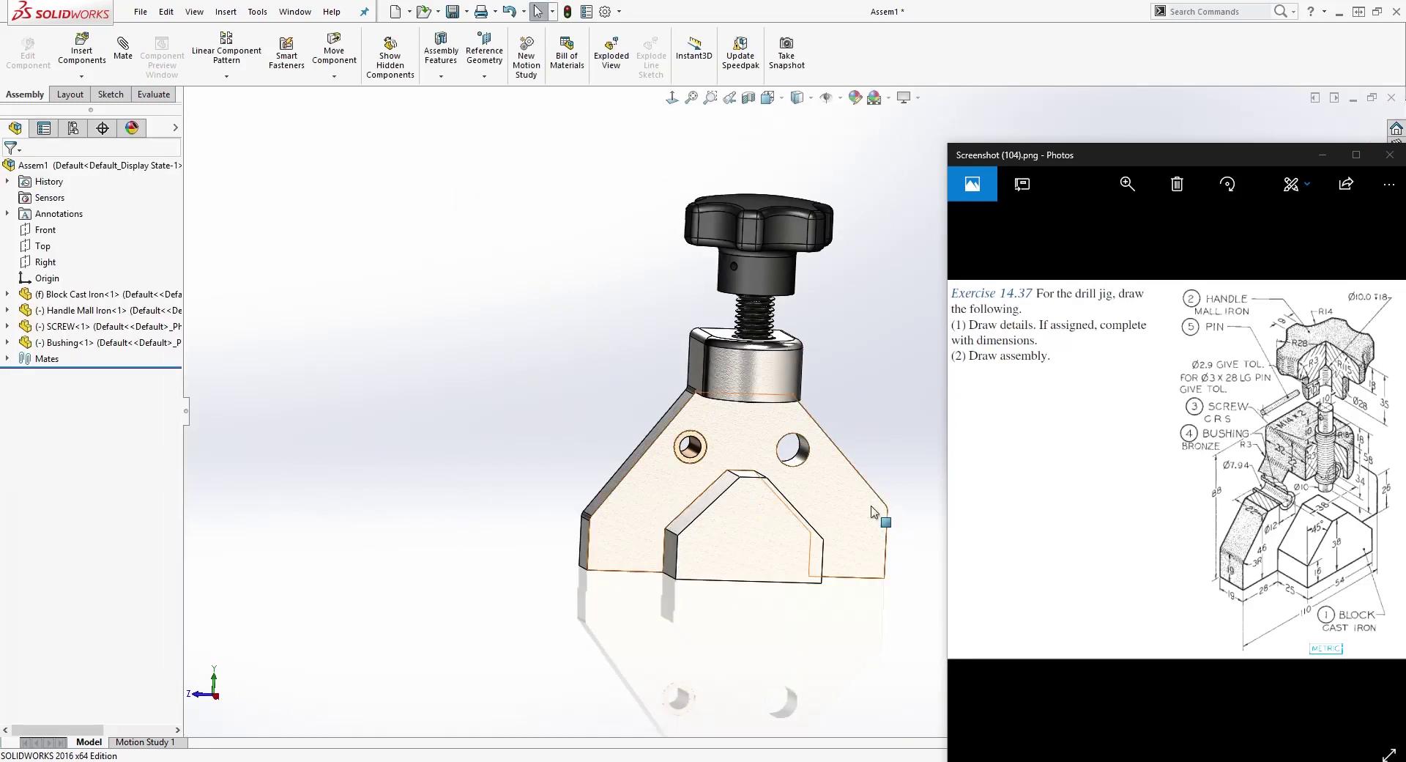
Mirror the bushing about the assembly's Front plane into the block's second through hole.
{"action": "scroll", "coordinate": [876, 384], "scroll_direction": "down", "scroll_amount": 2}
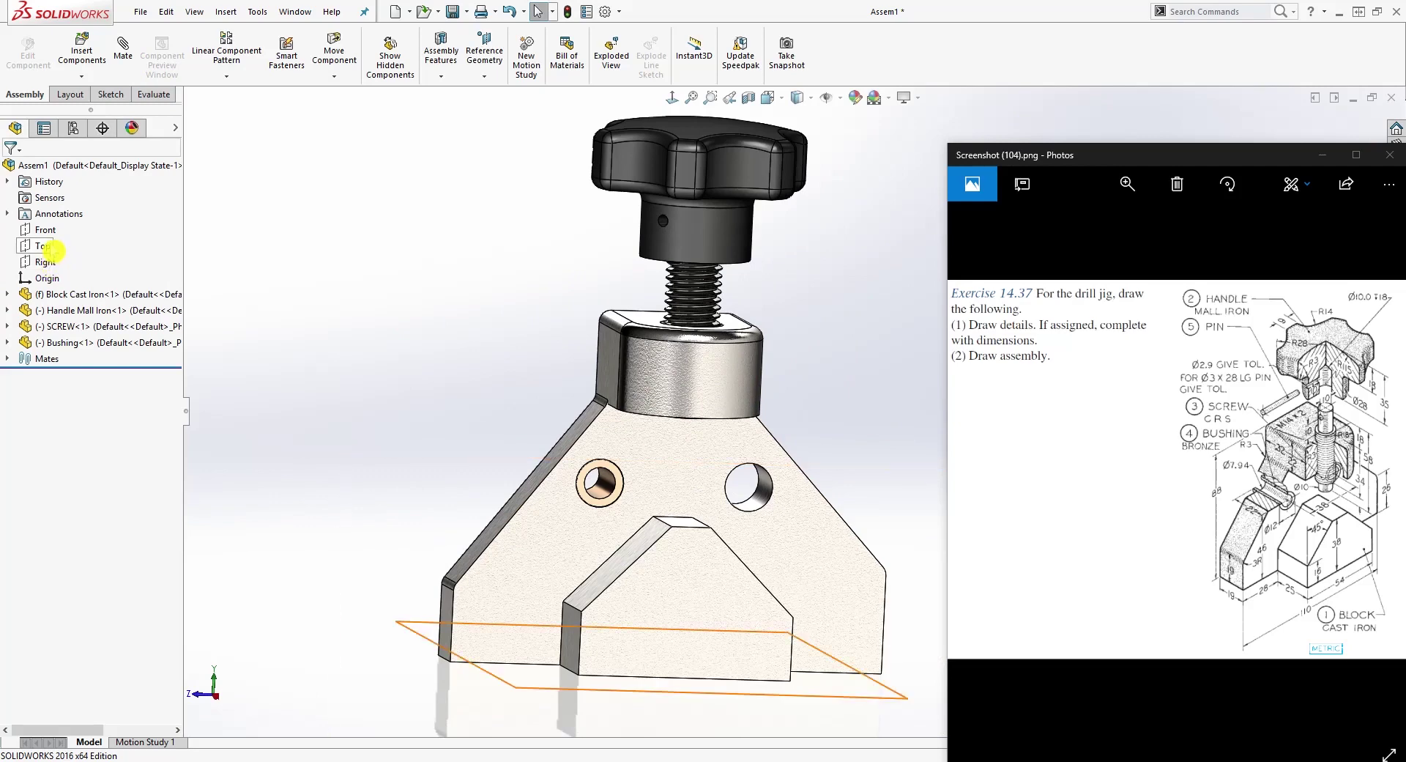
{"action": "left_click", "coordinate": [43, 229]}
{"action": "mouse_move", "coordinate": [682, 543]}
{"action": "middle_mouse_down"}
{"action": "mouse_move", "coordinate": [741, 529]}
{"action": "mouse_move", "coordinate": [742, 548]}
{"action": "mouse_move", "coordinate": [669, 535]}
{"action": "middle_mouse_up"}
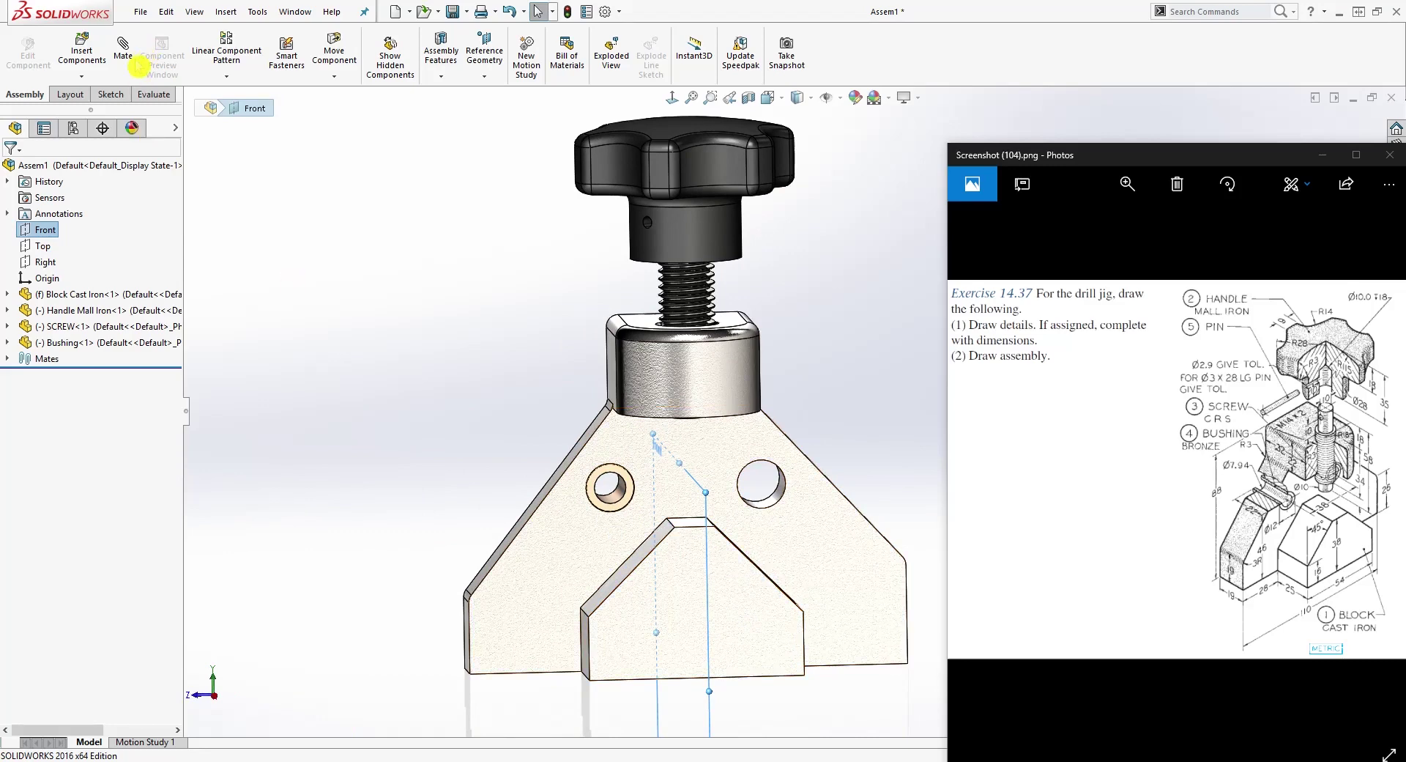
{"action": "left_click", "coordinate": [226, 79]}
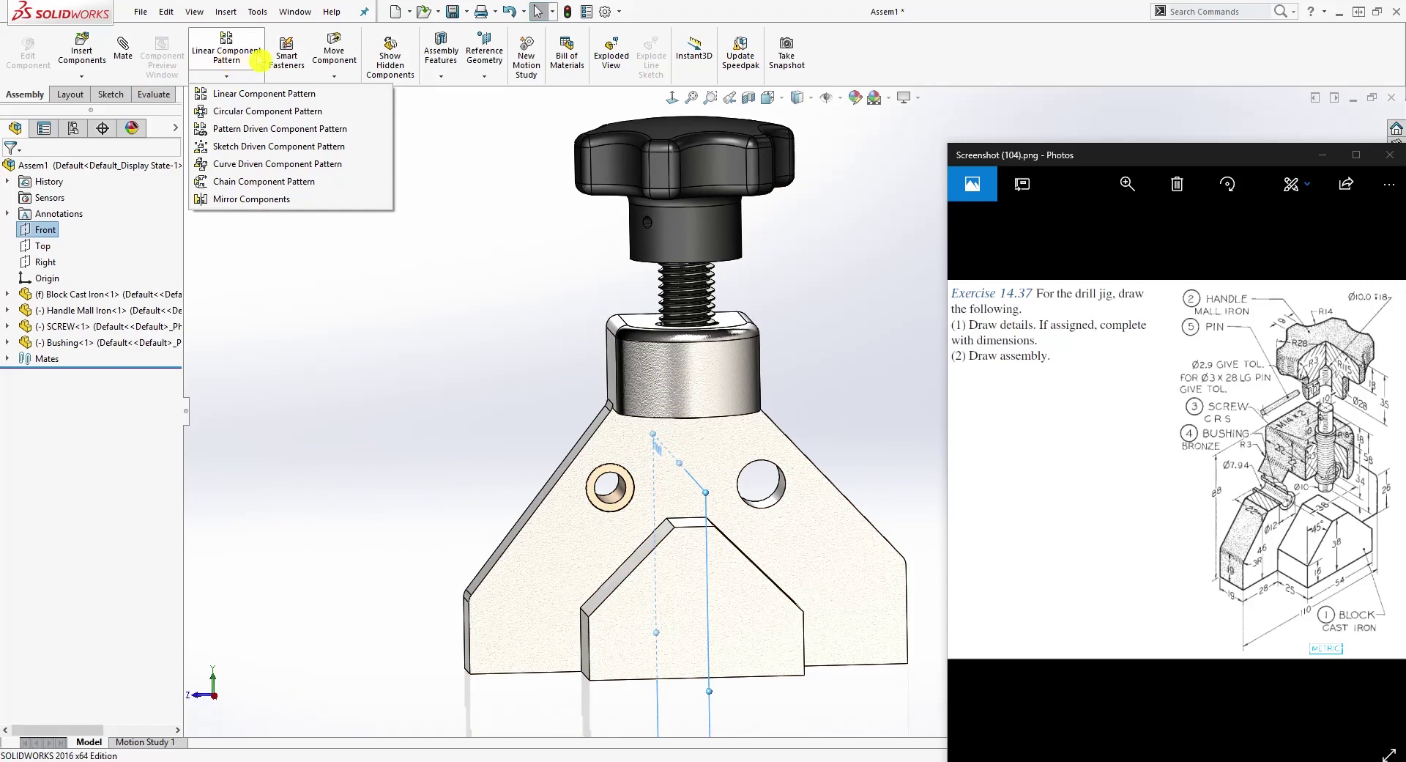
{"action": "left_click", "coordinate": [269, 205]}
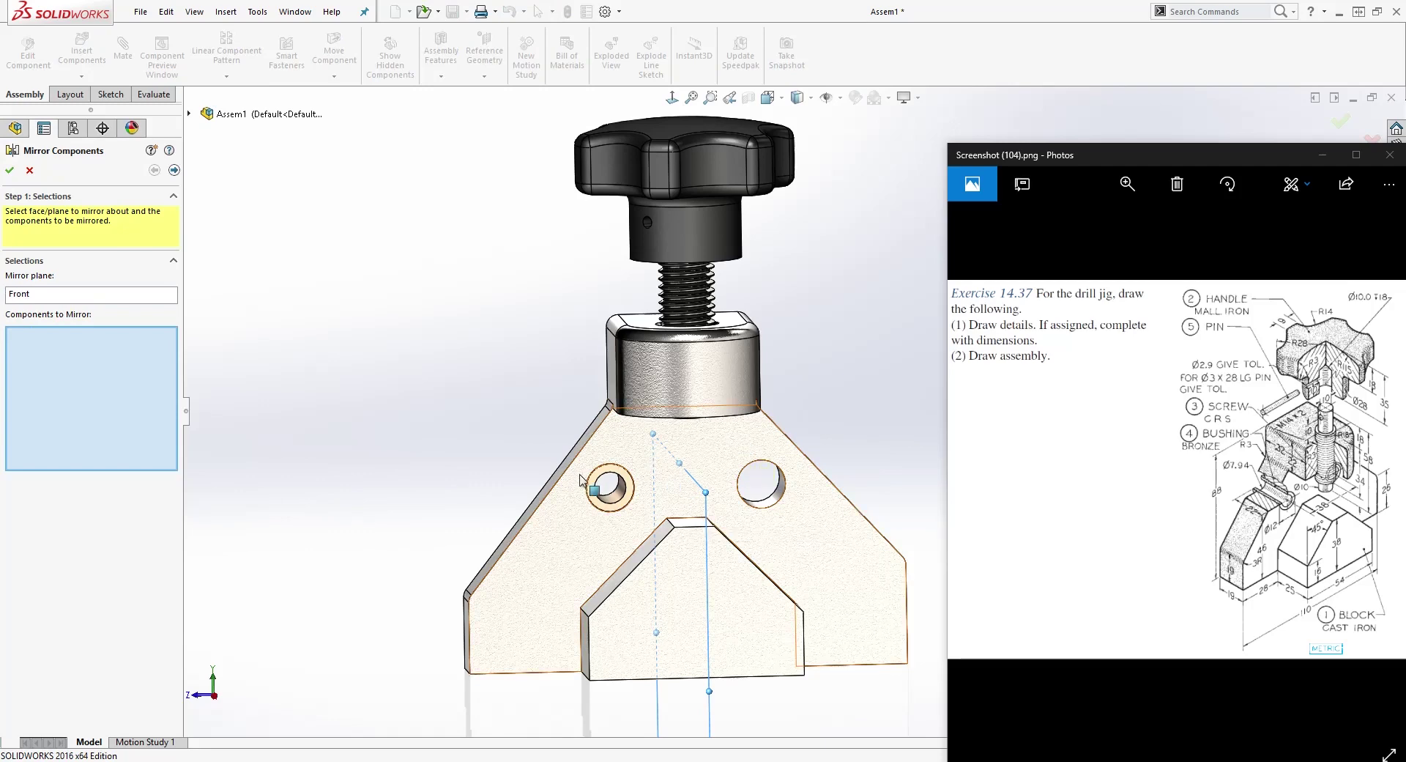
{"action": "left_click", "coordinate": [616, 484]}
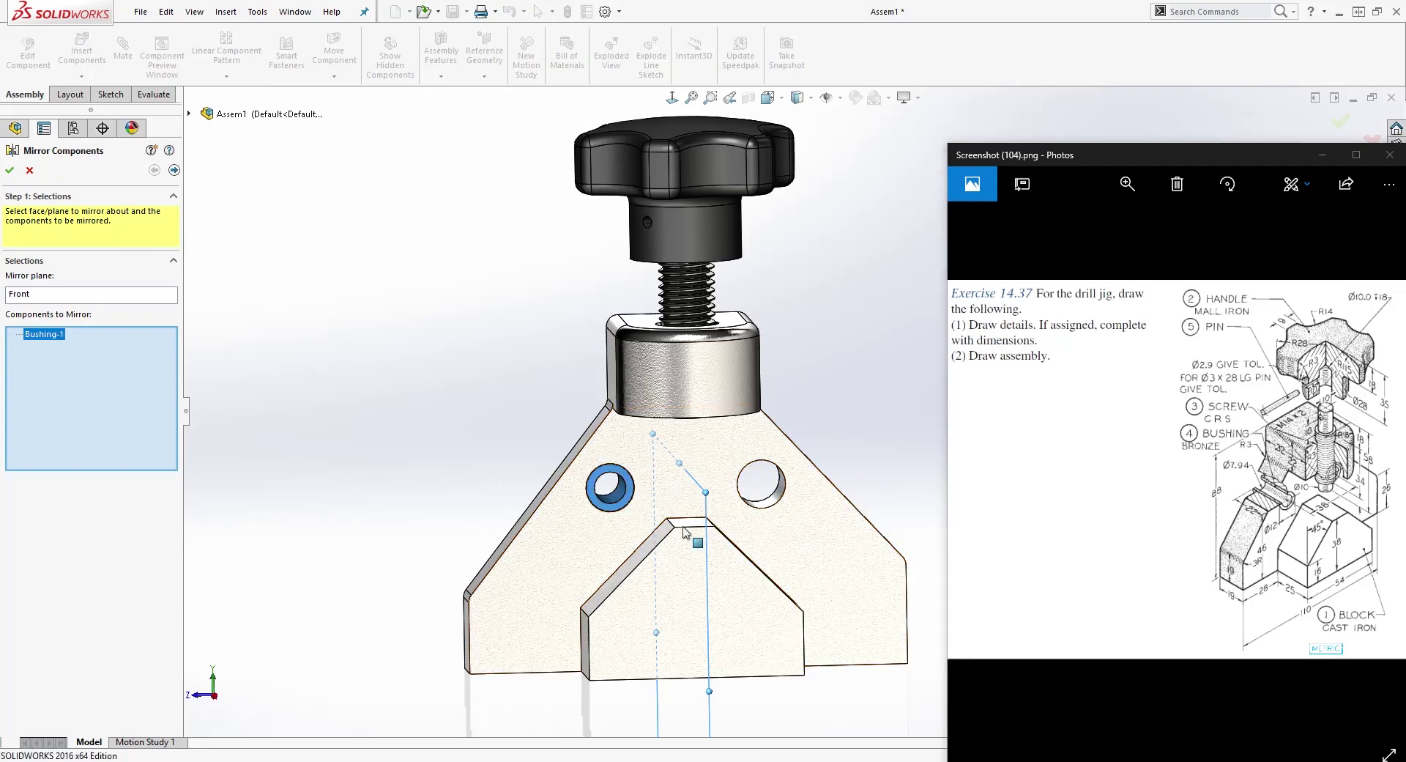
{"action": "left_click", "coordinate": [10, 171]}
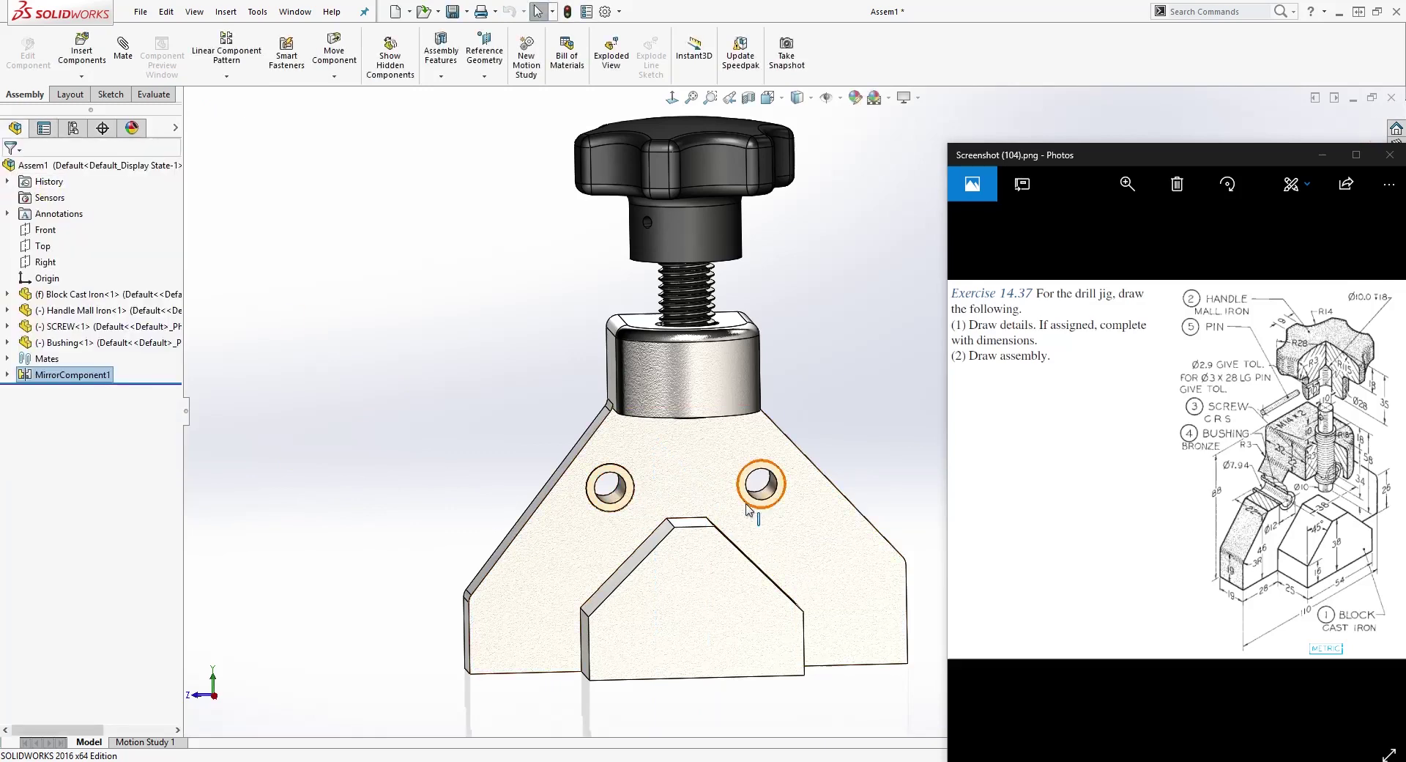
Insert the Pin part from the Drill Jig folder and place it beside the handle's hub.
{"action": "scroll", "coordinate": [863, 493], "scroll_direction": "up", "scroll_amount": 2}
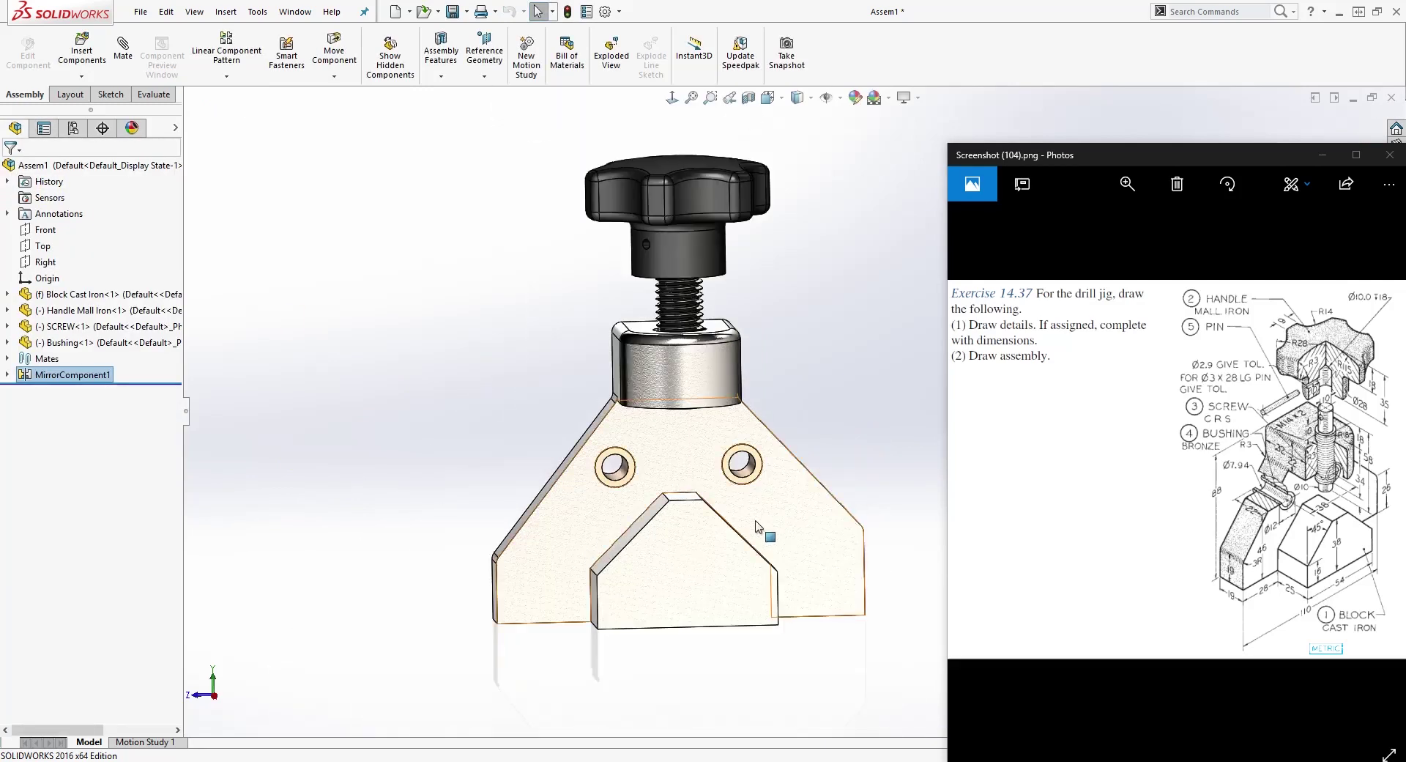
{"action": "middle_click_drag", "start_coordinate": [733, 484], "coordinate": [813, 462]}
{"action": "scroll", "coordinate": [886, 462], "scroll_direction": "down", "scroll_amount": 2}
{"action": "left_click", "coordinate": [83, 60]}
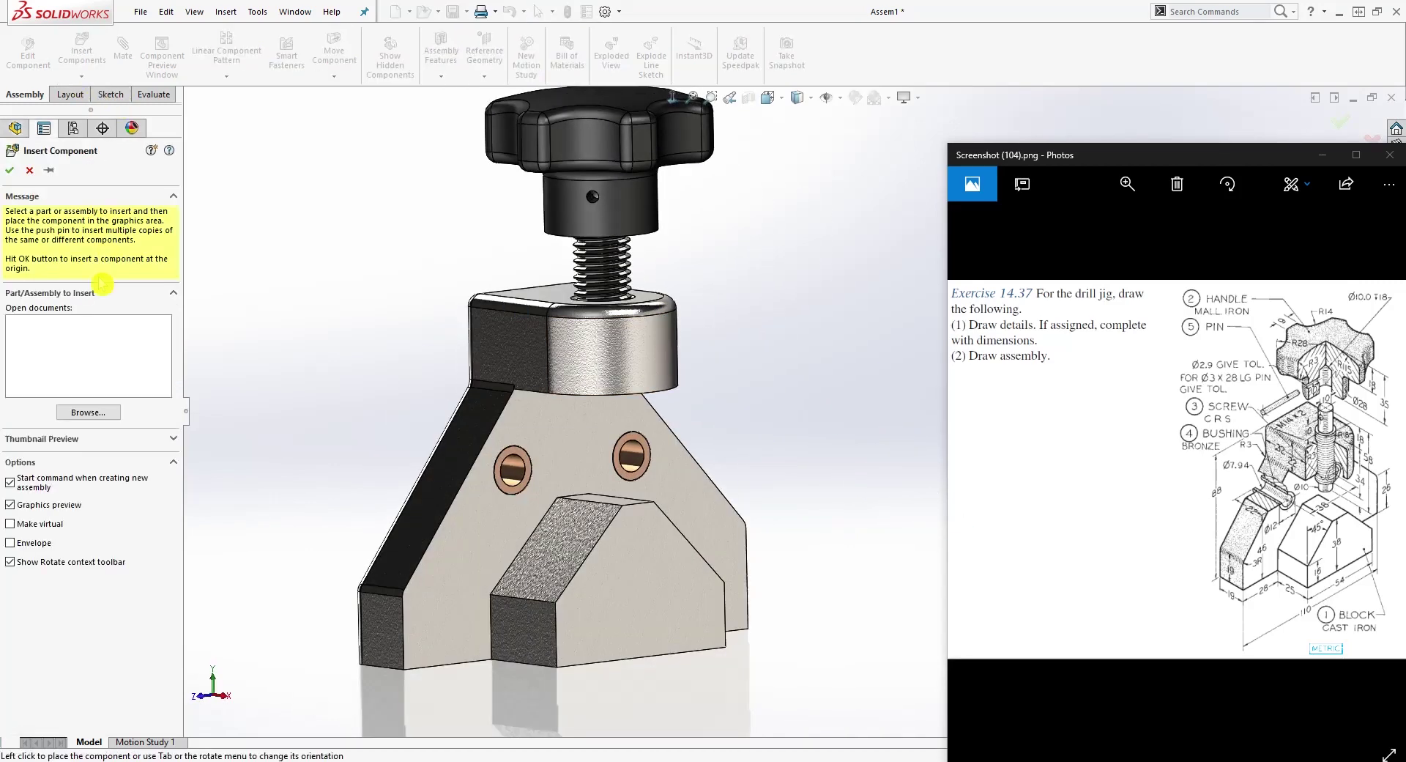
{"action": "left_click", "coordinate": [86, 413]}
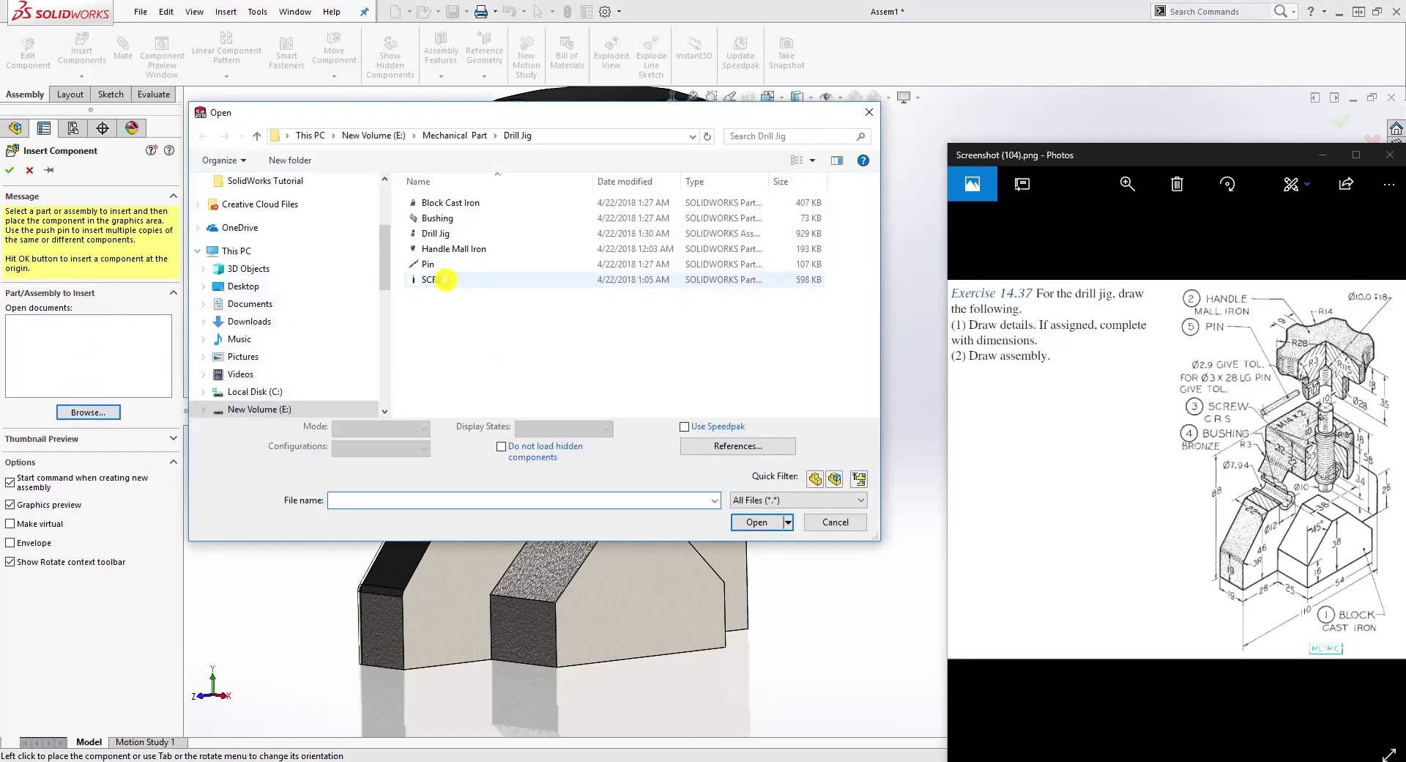
{"action": "left_click", "coordinate": [446, 266]}
{"action": "left_click", "coordinate": [756, 514]}
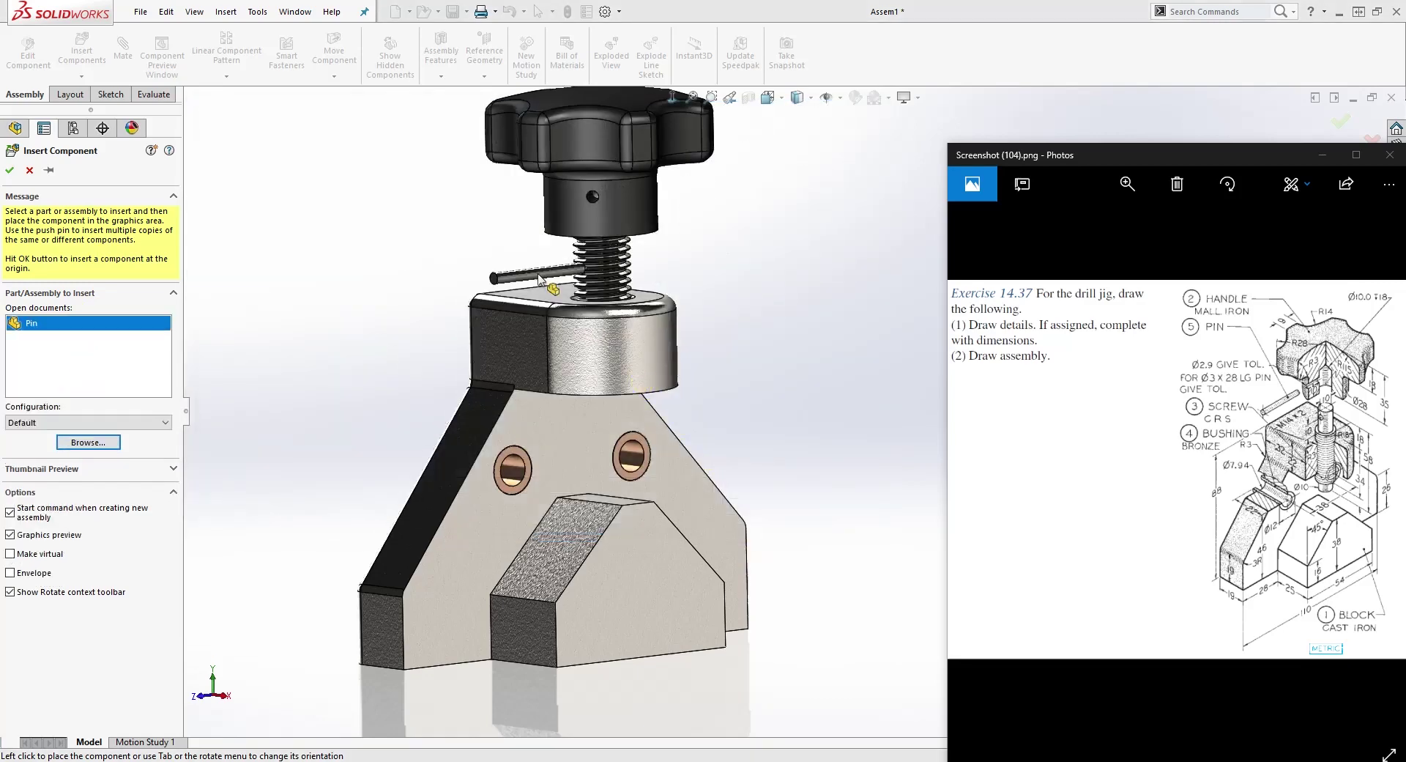
{"action": "scroll", "coordinate": [635, 321], "scroll_direction": "down", "scroll_amount": 5}
{"action": "left_click", "coordinate": [632, 321]}
Mate the pin's cylindrical face concentric with the cross hole in the handle's hub.
{"action": "mouse_move", "coordinate": [632, 321]}
{"action": "middle_mouse_down"}
{"action": "mouse_move", "coordinate": [577, 302]}
{"action": "mouse_move", "coordinate": [633, 316]}
{"action": "middle_mouse_up"}
{"action": "left_click", "coordinate": [575, 244]}
{"action": "scroll", "coordinate": [806, 169], "scroll_direction": "down", "scroll_amount": 4}
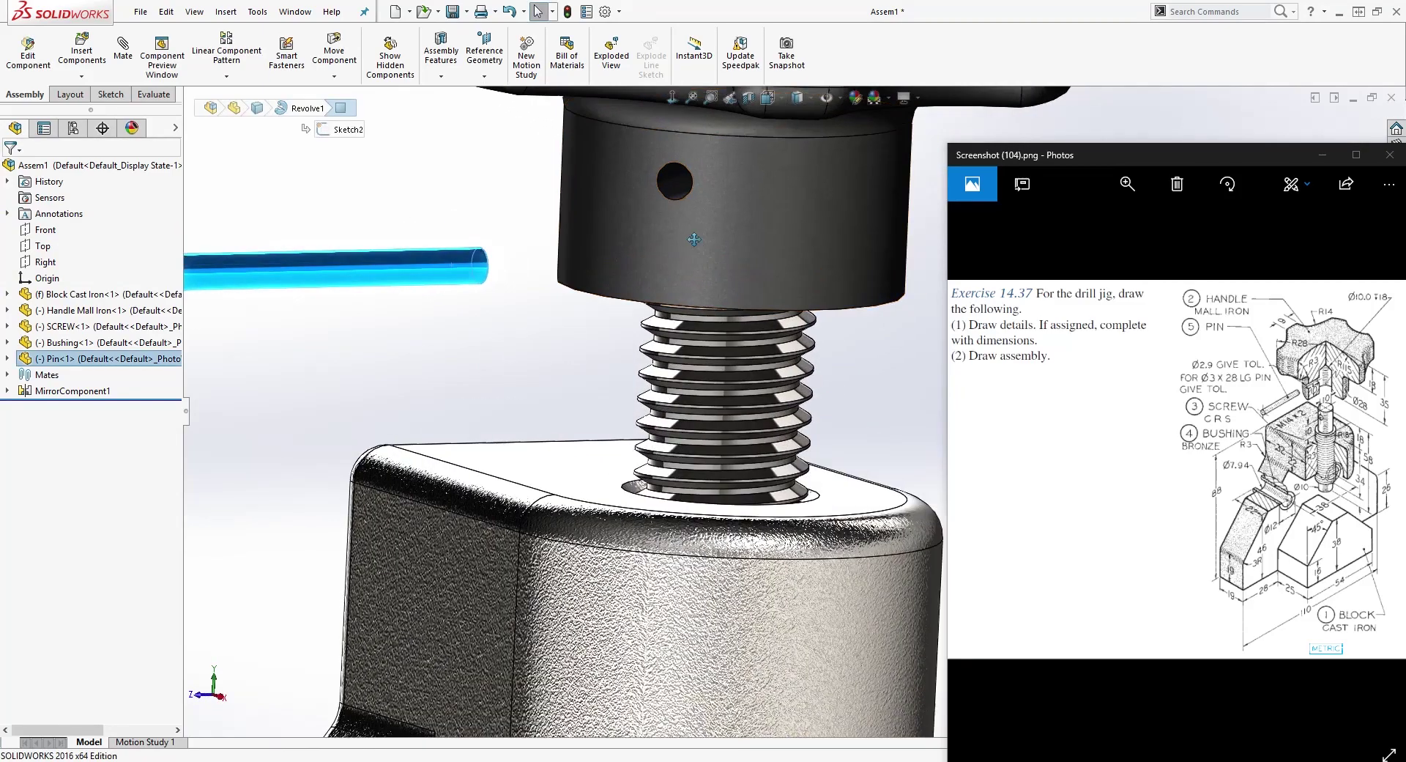
{"action": "left_click", "coordinate": [605, 211], "text": "ctrl"}
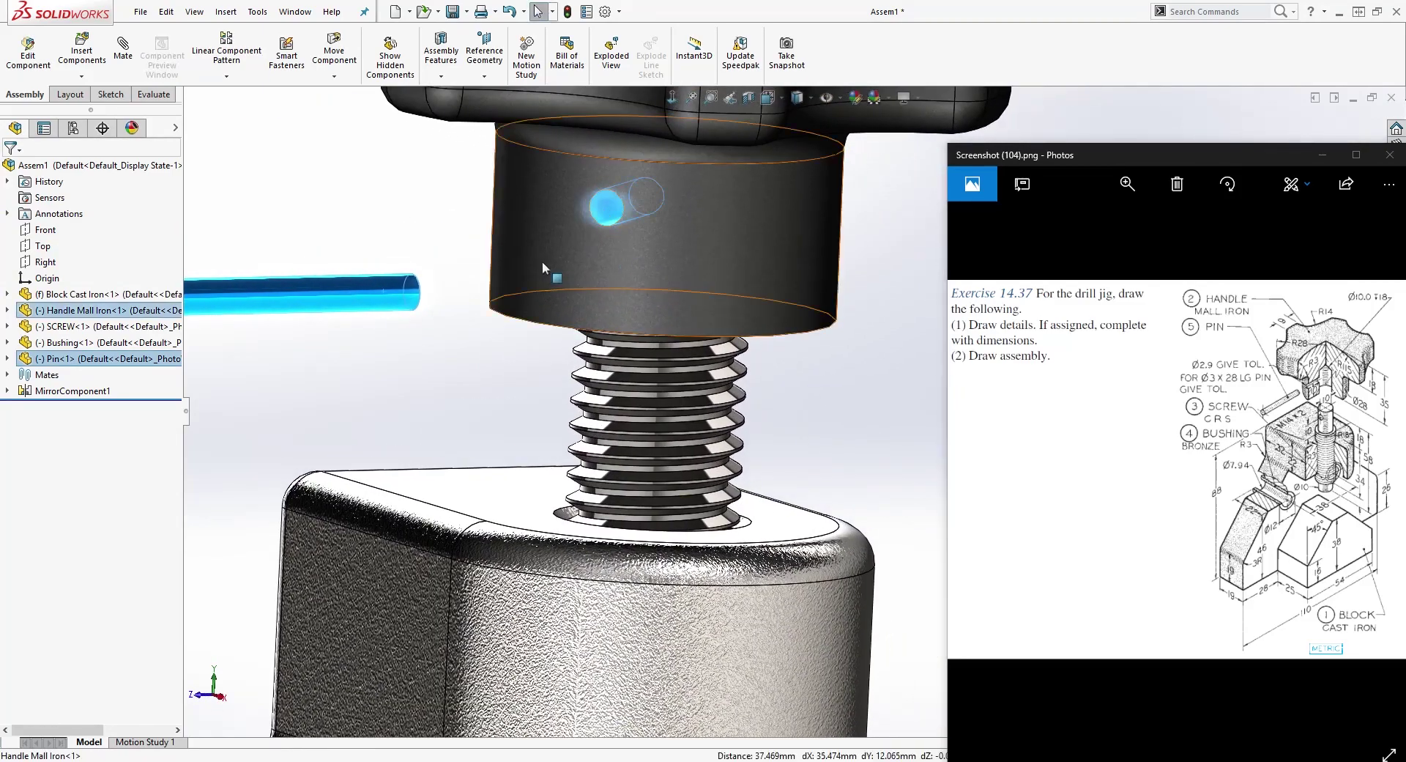
{"action": "left_click", "coordinate": [124, 53]}
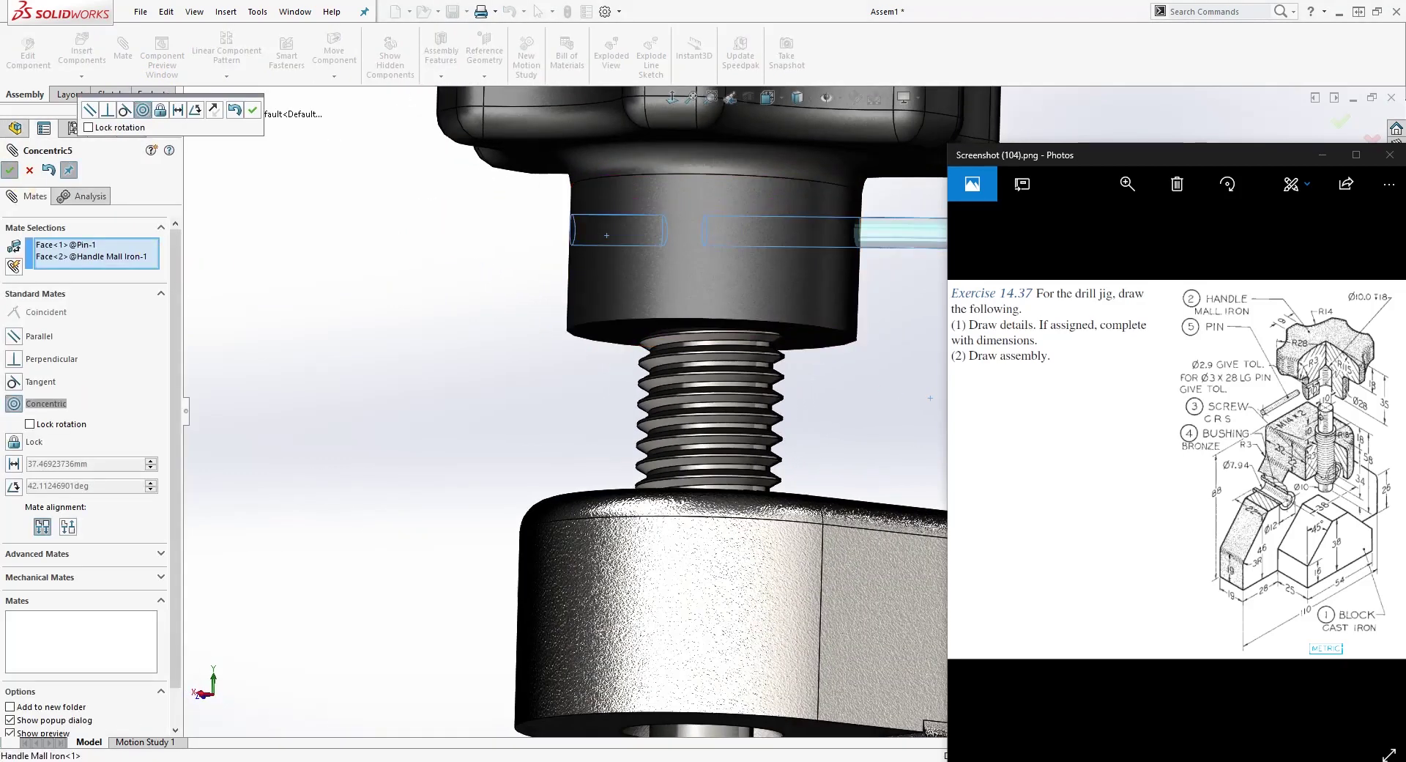
{"action": "left_click", "coordinate": [10, 170]}
{"action": "left_click", "coordinate": [10, 171]}
Slide the pin along the cross hole's axis and pull it clear of the hub on the hole's open side.
{"action": "scroll", "coordinate": [681, 320], "scroll_direction": "up", "scroll_amount": 3}
{"action": "left_click_drag", "start_coordinate": [850, 313], "coordinate": [794, 361]}
{"action": "middle_click_drag", "start_coordinate": [557, 341], "coordinate": [635, 362]}
{"action": "scroll", "coordinate": [635, 362], "scroll_direction": "down", "scroll_amount": 3}
{"action": "scroll", "coordinate": [634, 362], "scroll_direction": "up", "scroll_amount": 1}
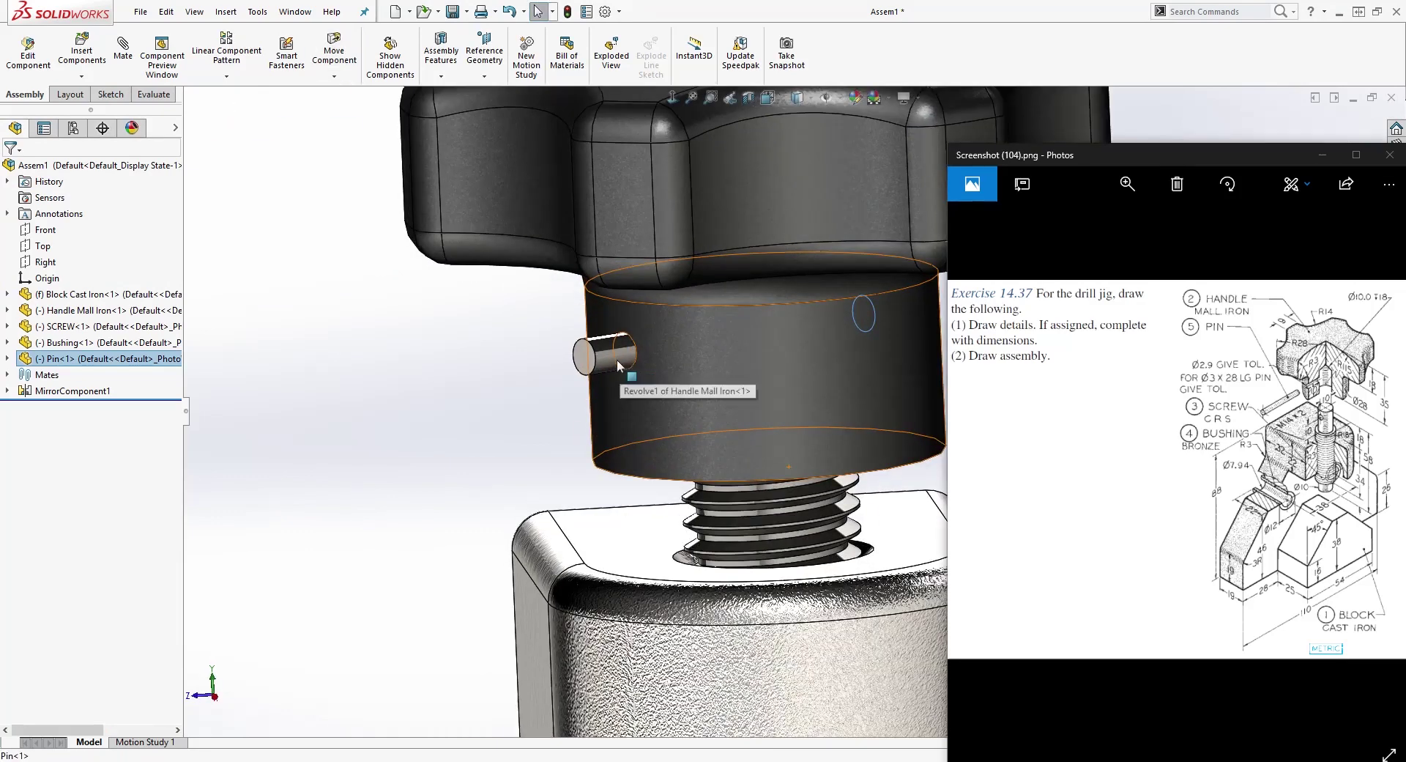
{"action": "left_click_drag", "start_coordinate": [616, 359], "coordinate": [238, 392]}
{"action": "mouse_move", "coordinate": [595, 445]}
{"action": "middle_mouse_down"}
{"action": "mouse_move", "coordinate": [674, 403]}
{"action": "mouse_move", "coordinate": [596, 427]}
{"action": "middle_mouse_up"}
{"action": "scroll", "coordinate": [757, 339], "scroll_direction": "up", "scroll_amount": 3}
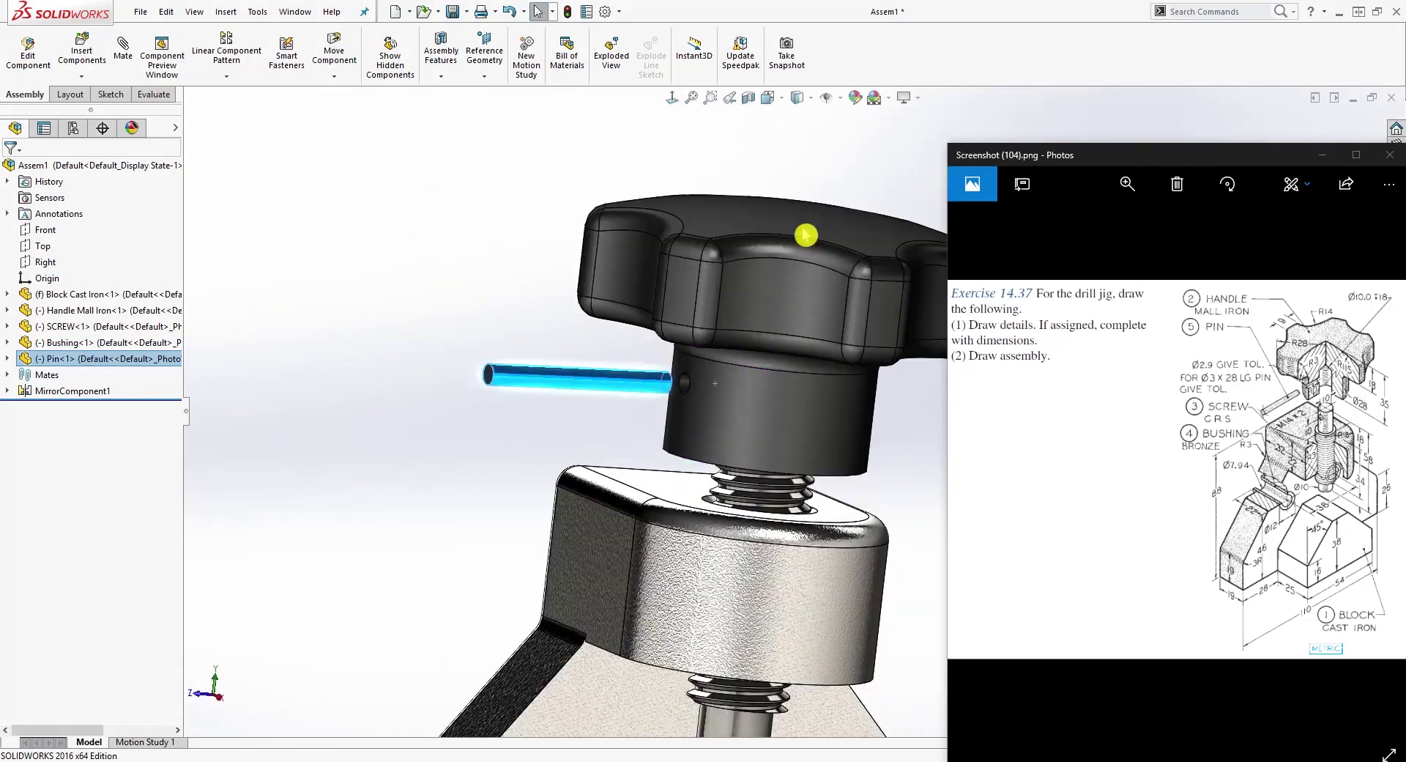
Create a section view of the assembly through the handle's Right plane with a 0 mm offset.
{"action": "left_click", "coordinate": [769, 150]}
{"action": "left_click", "coordinate": [673, 98]}
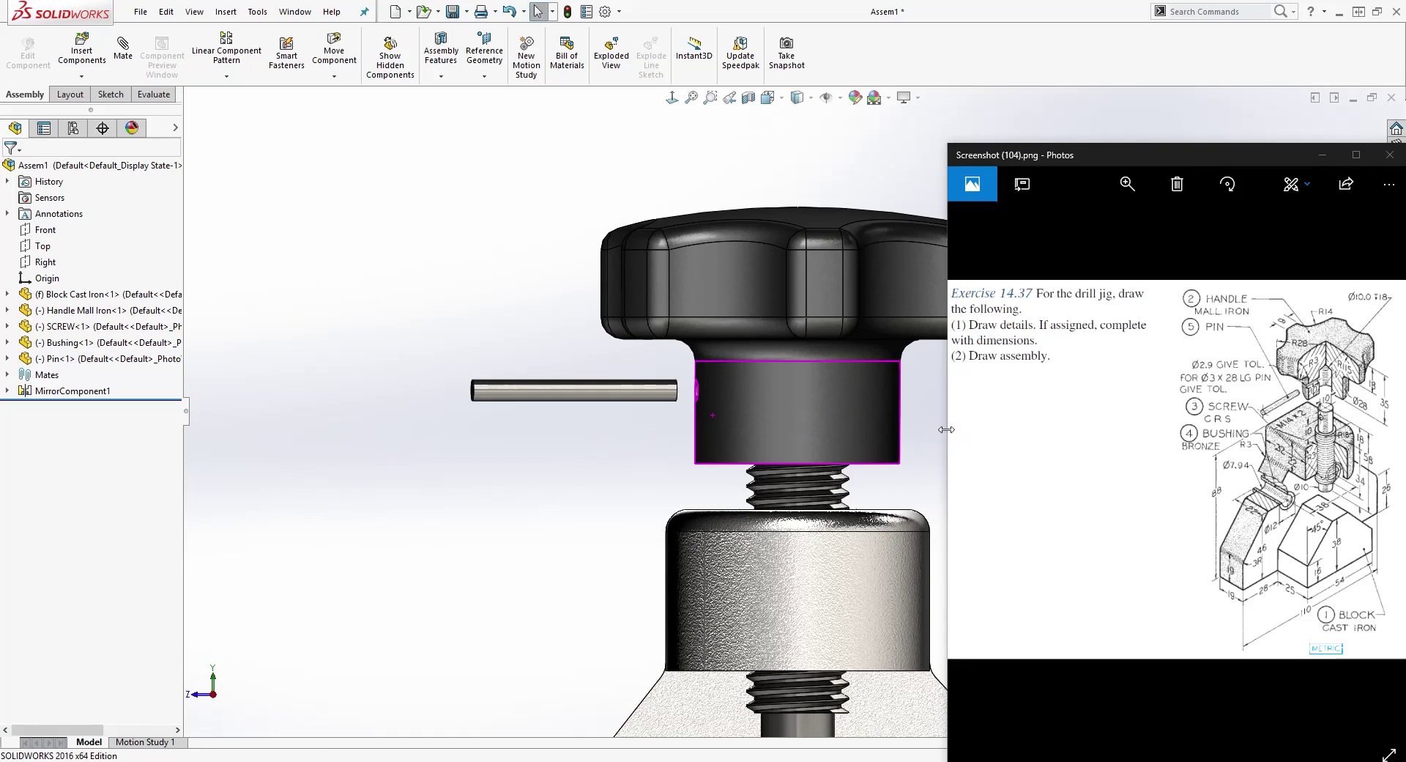
{"action": "left_click", "coordinate": [821, 403]}
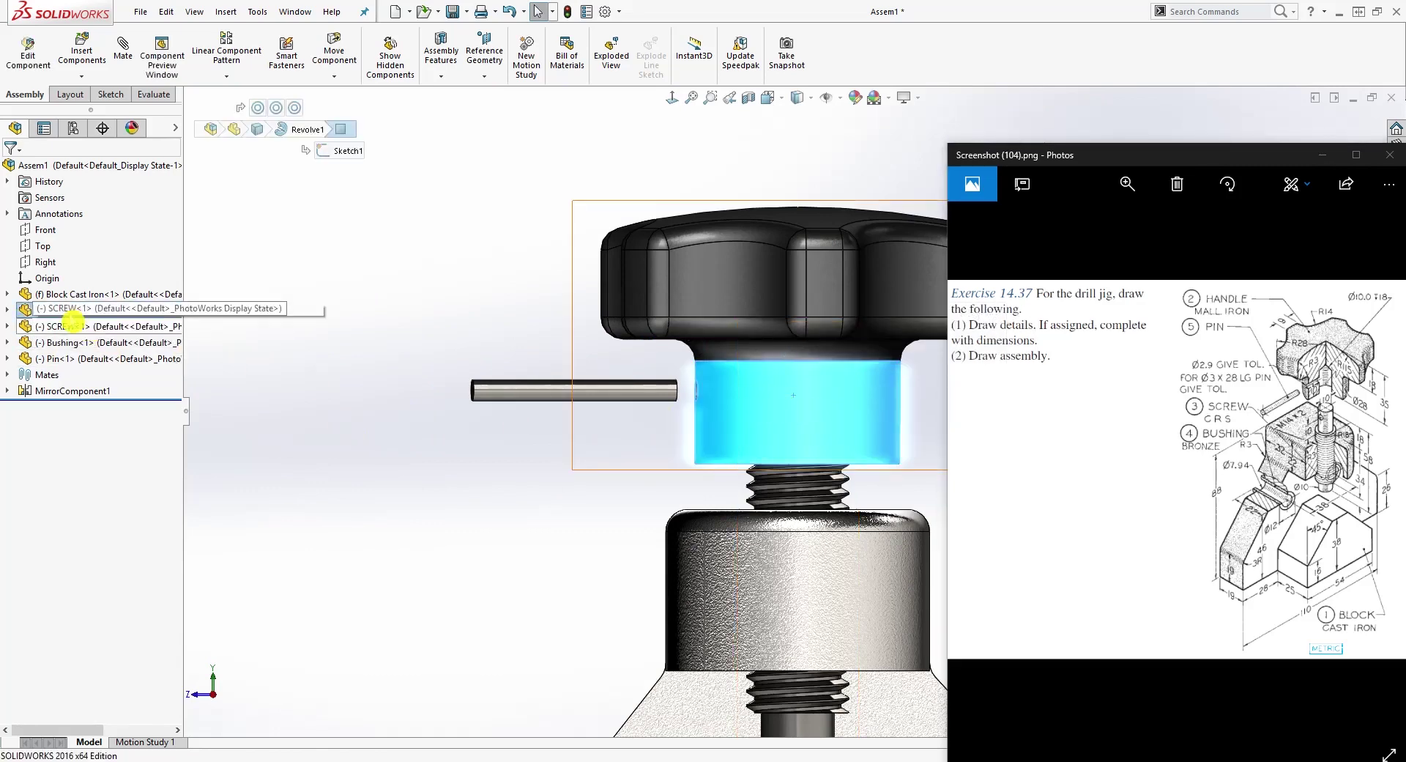
{"action": "left_click", "coordinate": [7, 309]}
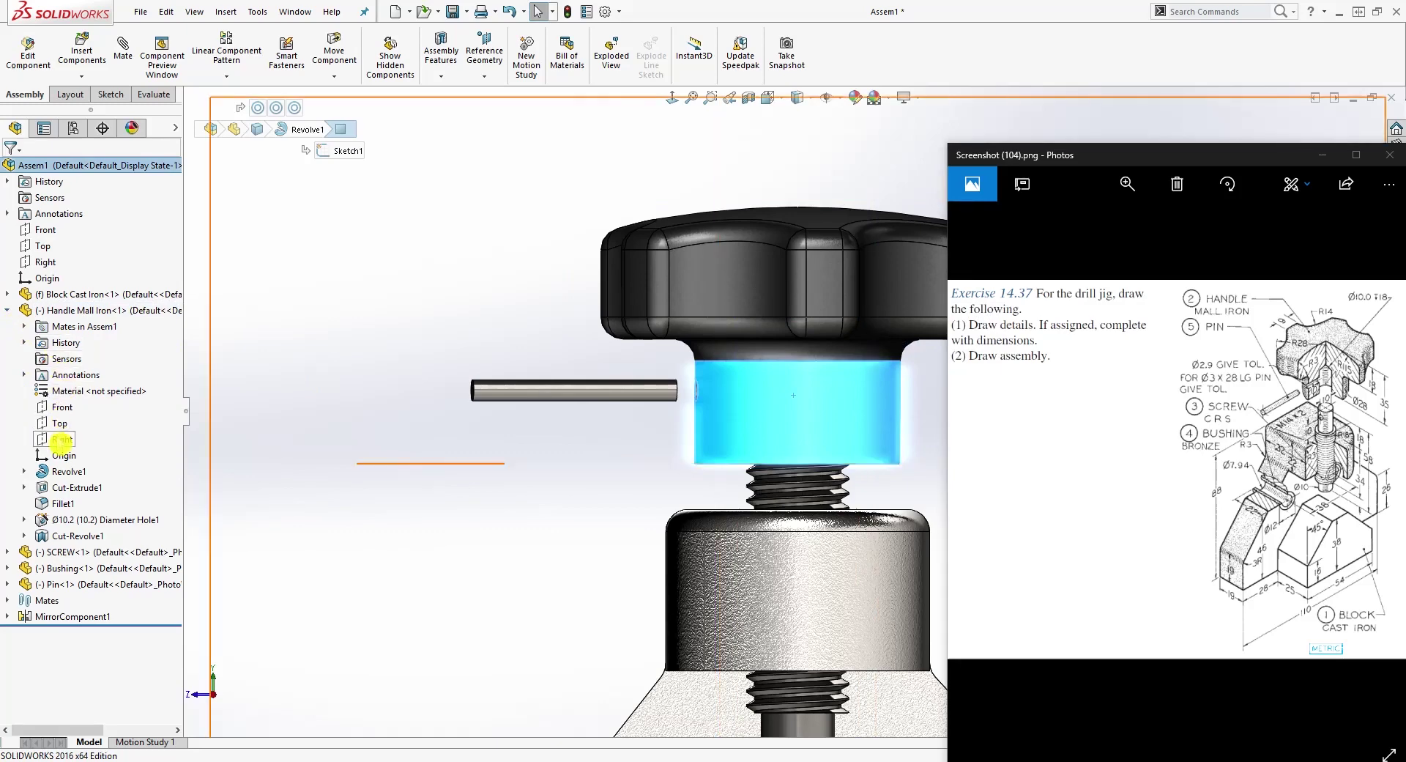
{"action": "left_click", "coordinate": [59, 440]}
{"action": "left_click", "coordinate": [749, 100]}
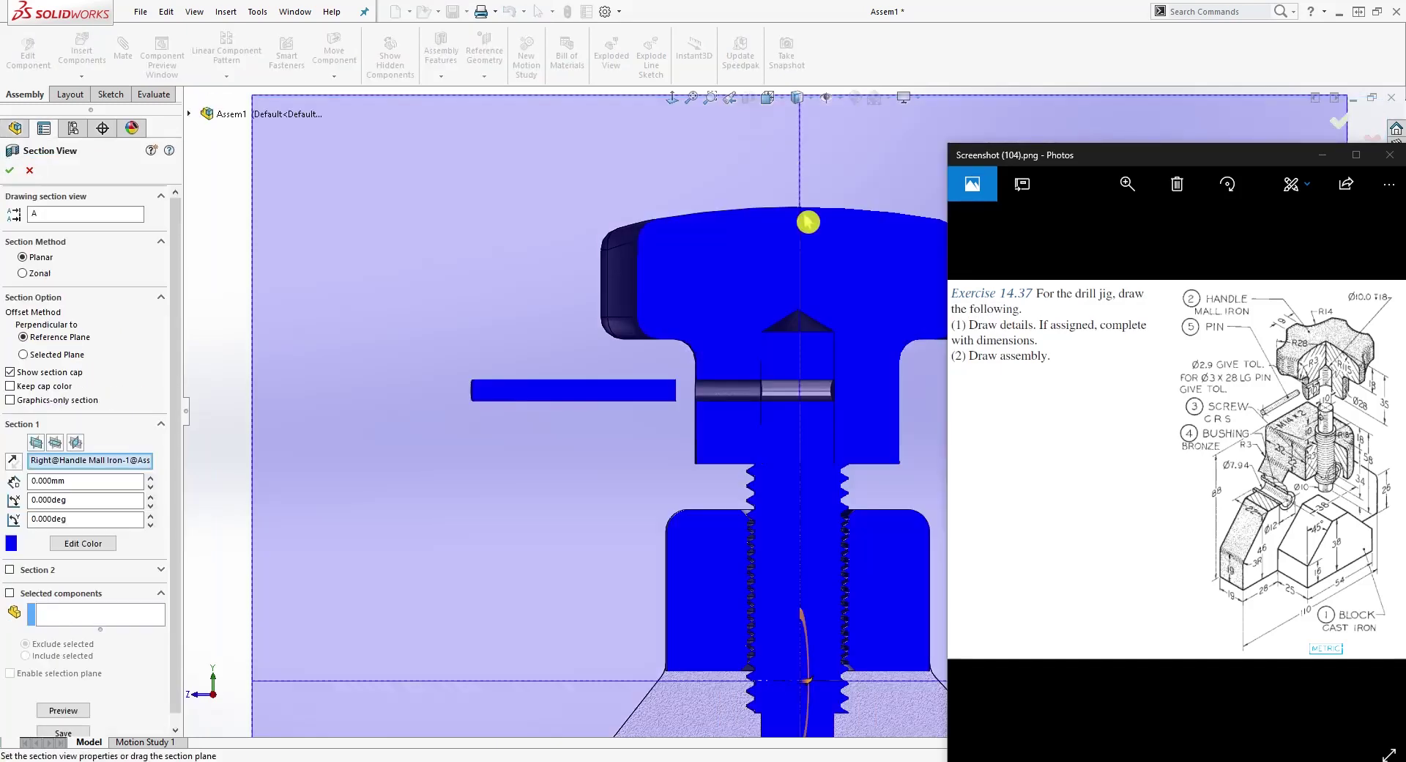
{"action": "left_click", "coordinate": [12, 172]}
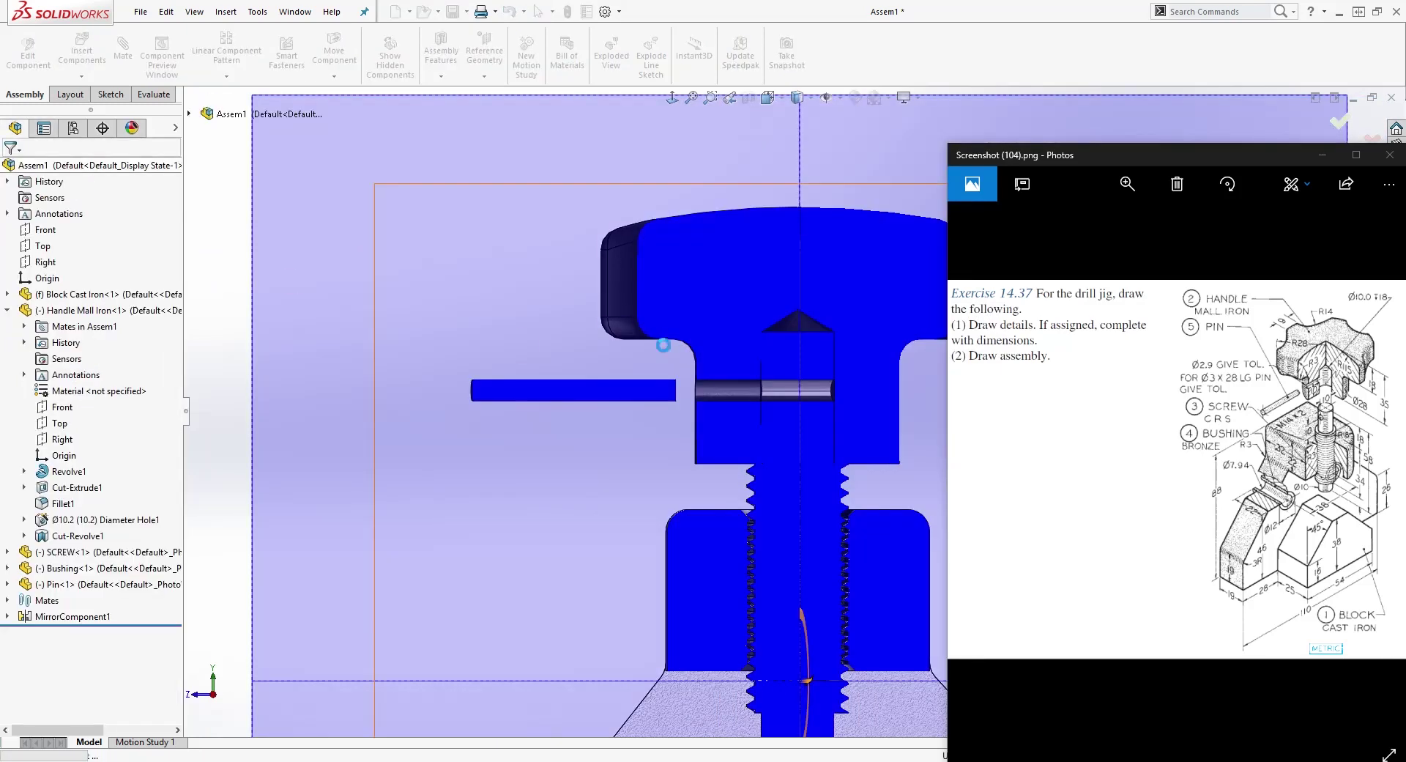
{"action": "scroll", "coordinate": [869, 391], "scroll_direction": "up", "scroll_amount": 2}
{"action": "middle_click_drag", "start_coordinate": [872, 397], "coordinate": [839, 496]}
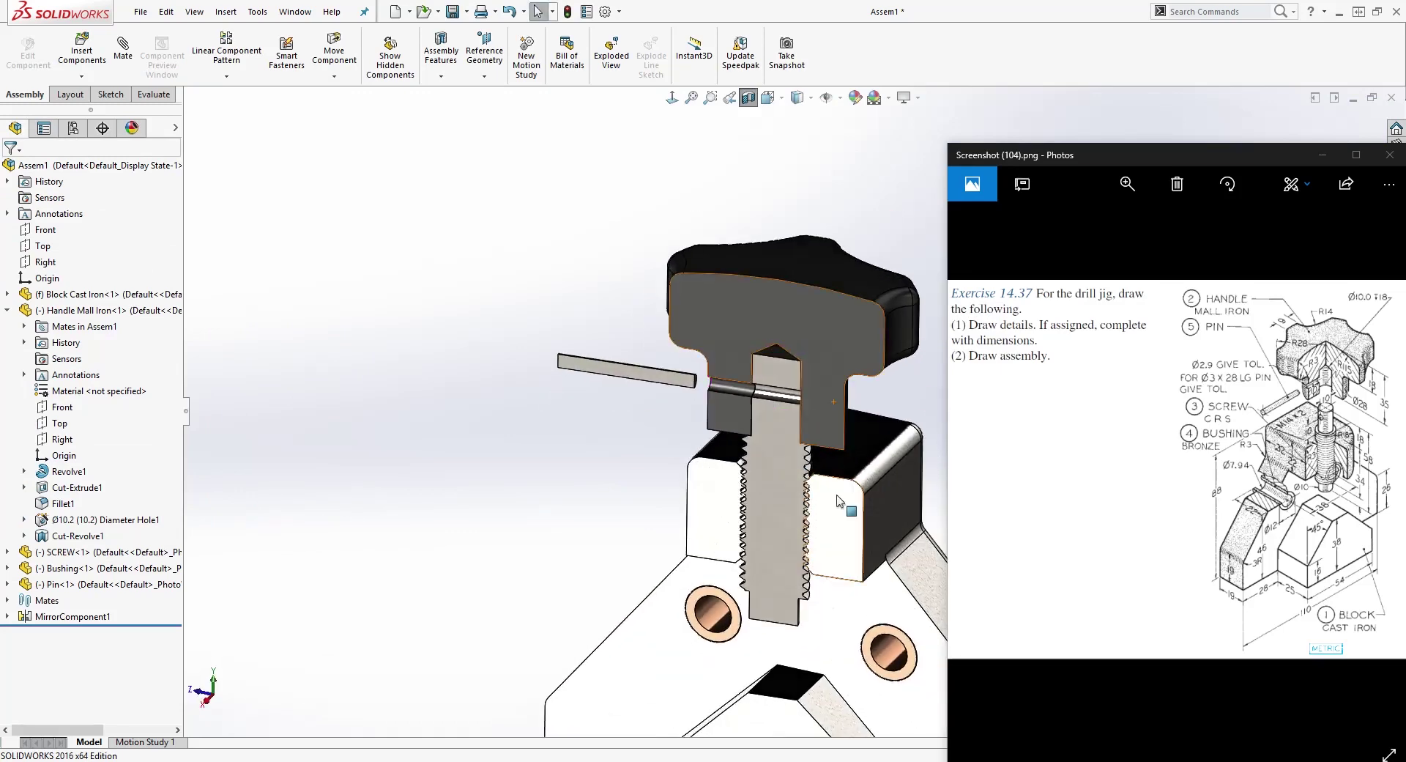
{"action": "scroll", "coordinate": [908, 431], "scroll_direction": "down", "scroll_amount": 3}
{"action": "scroll", "coordinate": [542, 359], "scroll_direction": "down", "scroll_amount": 3}
{"action": "scroll", "coordinate": [384, 342], "scroll_direction": "down", "scroll_amount": 1}
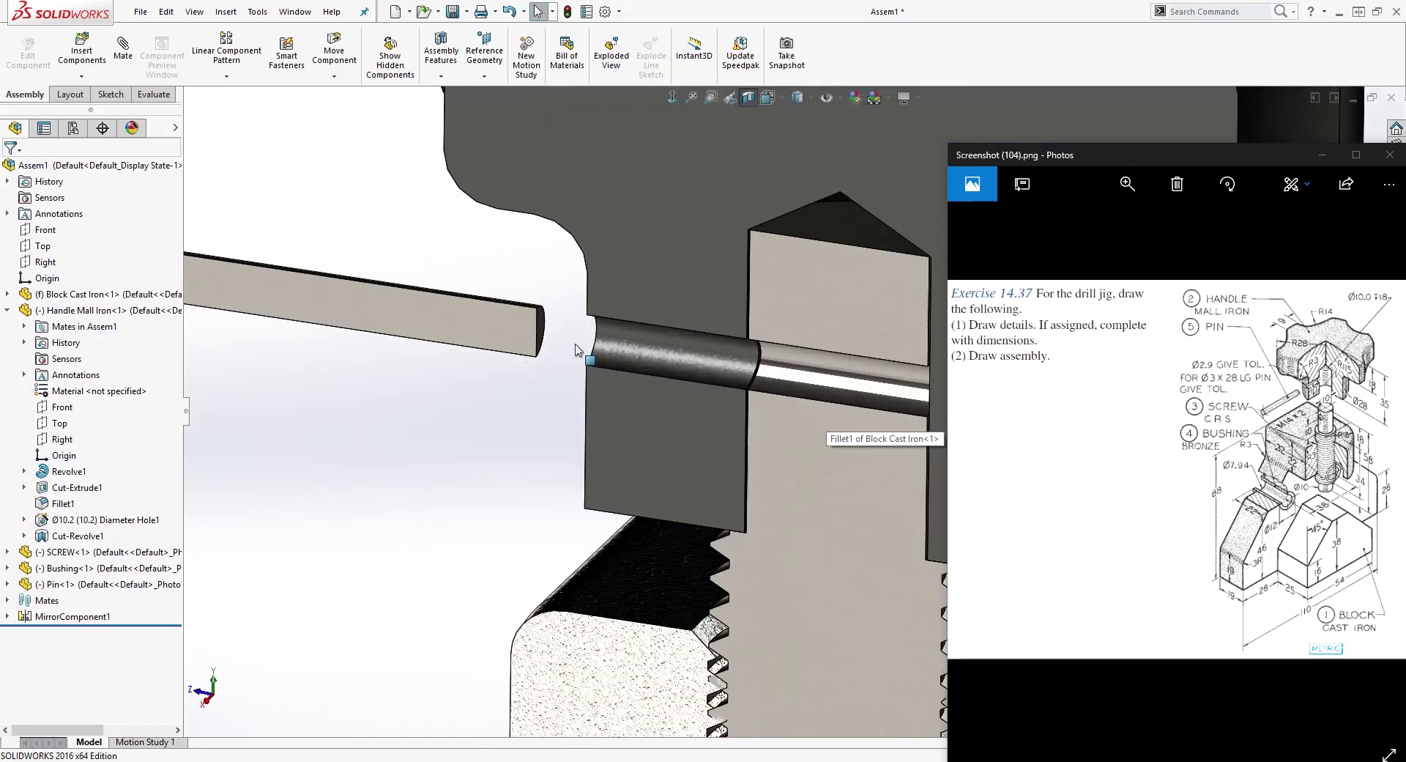
{"action": "left_click", "coordinate": [542, 310]}
{"action": "middle_click_drag", "start_coordinate": [542, 309], "coordinate": [866, 409]}
{"action": "left_click", "coordinate": [853, 407], "text": "ctrl"}
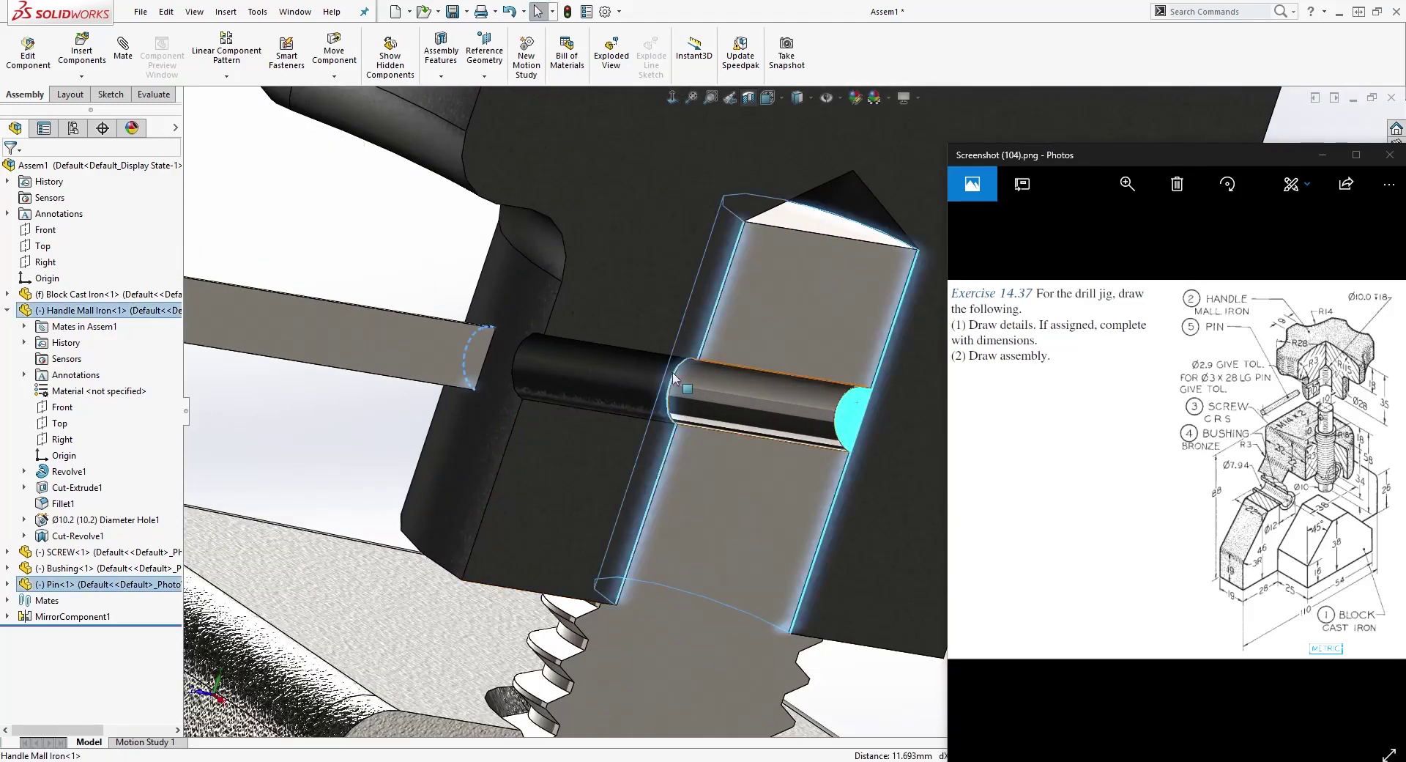
{"action": "left_click", "coordinate": [123, 65]}
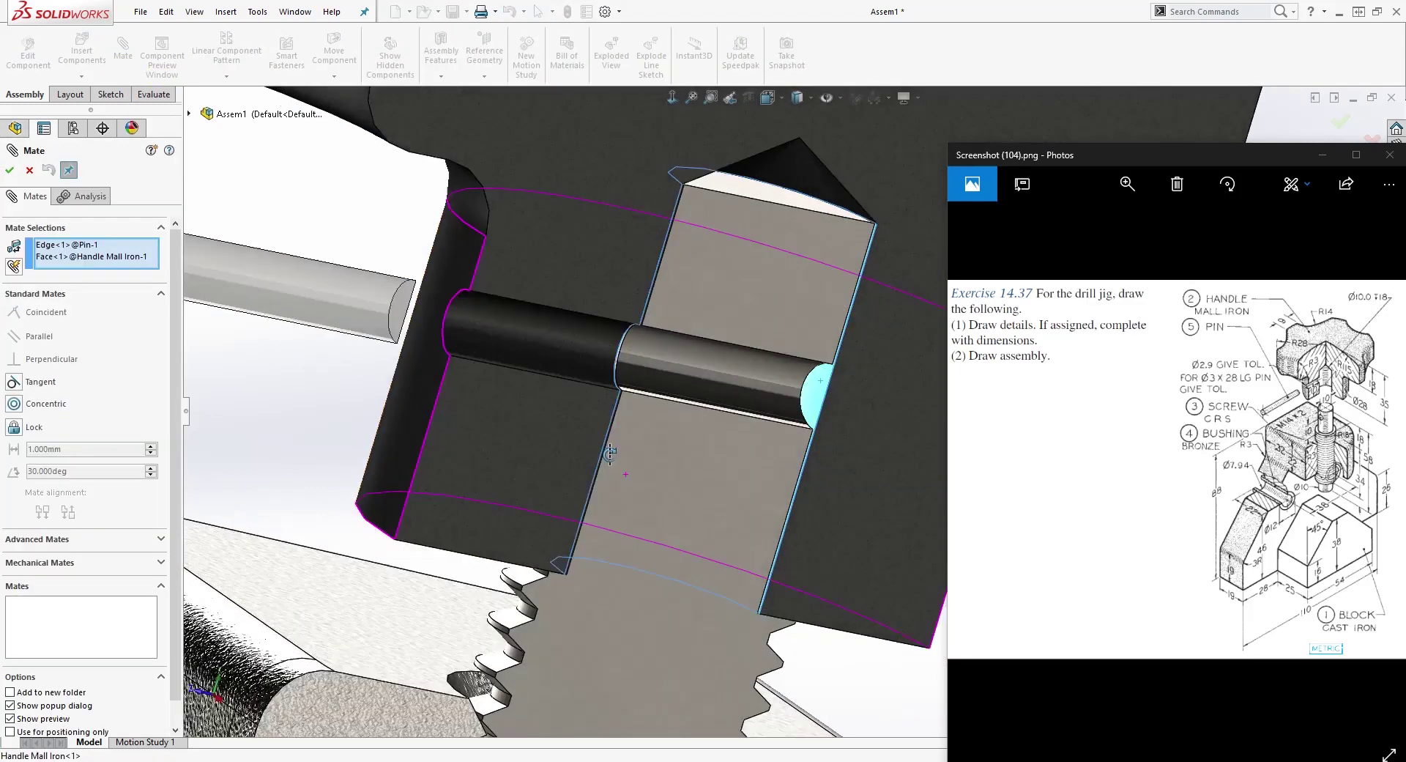
{"action": "middle_click_drag", "start_coordinate": [611, 453], "coordinate": [591, 424]}
{"action": "scroll", "coordinate": [591, 423], "scroll_direction": "up", "scroll_amount": 3}
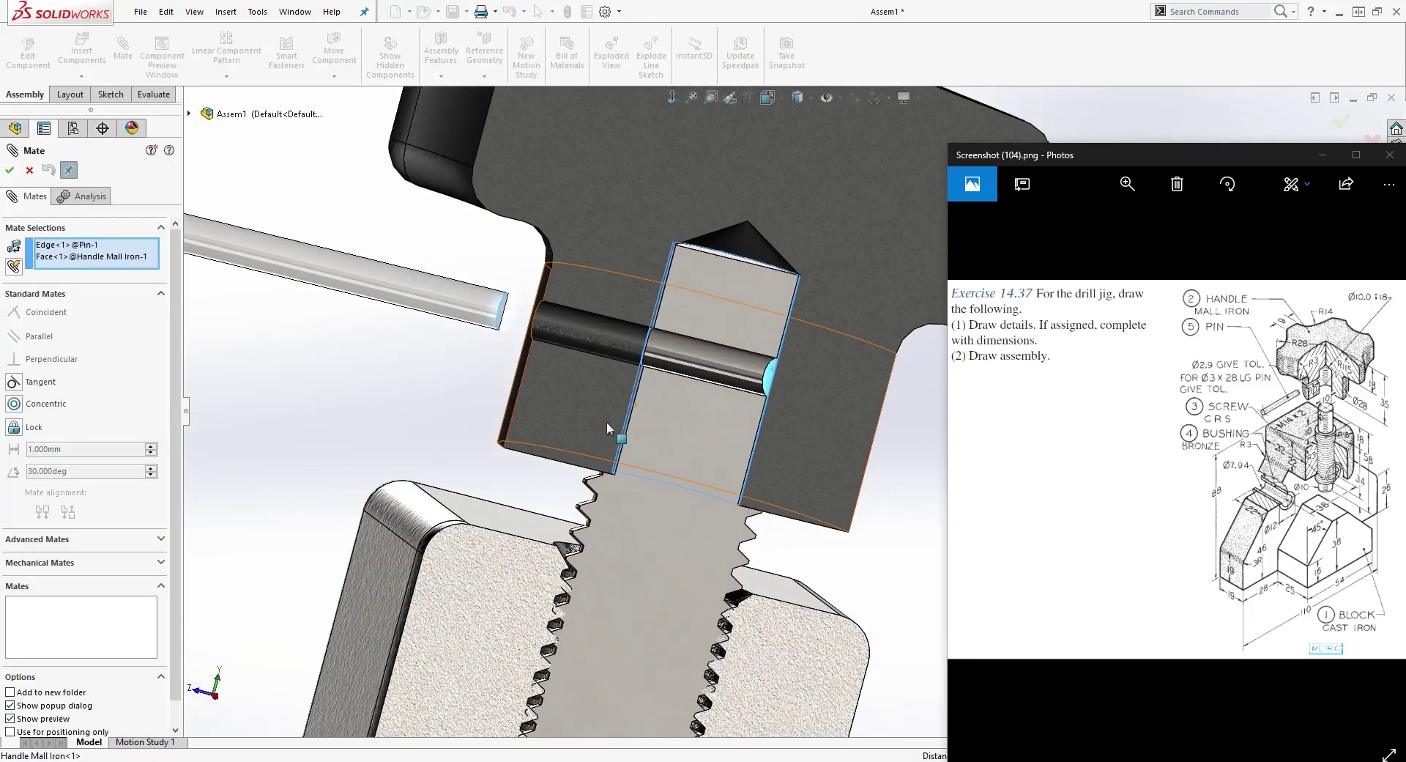
{"action": "scroll", "coordinate": [709, 418], "scroll_direction": "up", "scroll_amount": 2}
{"action": "key", "text": "Escape"}
Swing the pin together with the handle around the screw and section the assembly lengthwise through the pin, handle and screw.
{"action": "scroll", "coordinate": [590, 374], "scroll_direction": "down", "scroll_amount": 2}
{"action": "scroll", "coordinate": [579, 352], "scroll_direction": "up", "scroll_amount": 2}
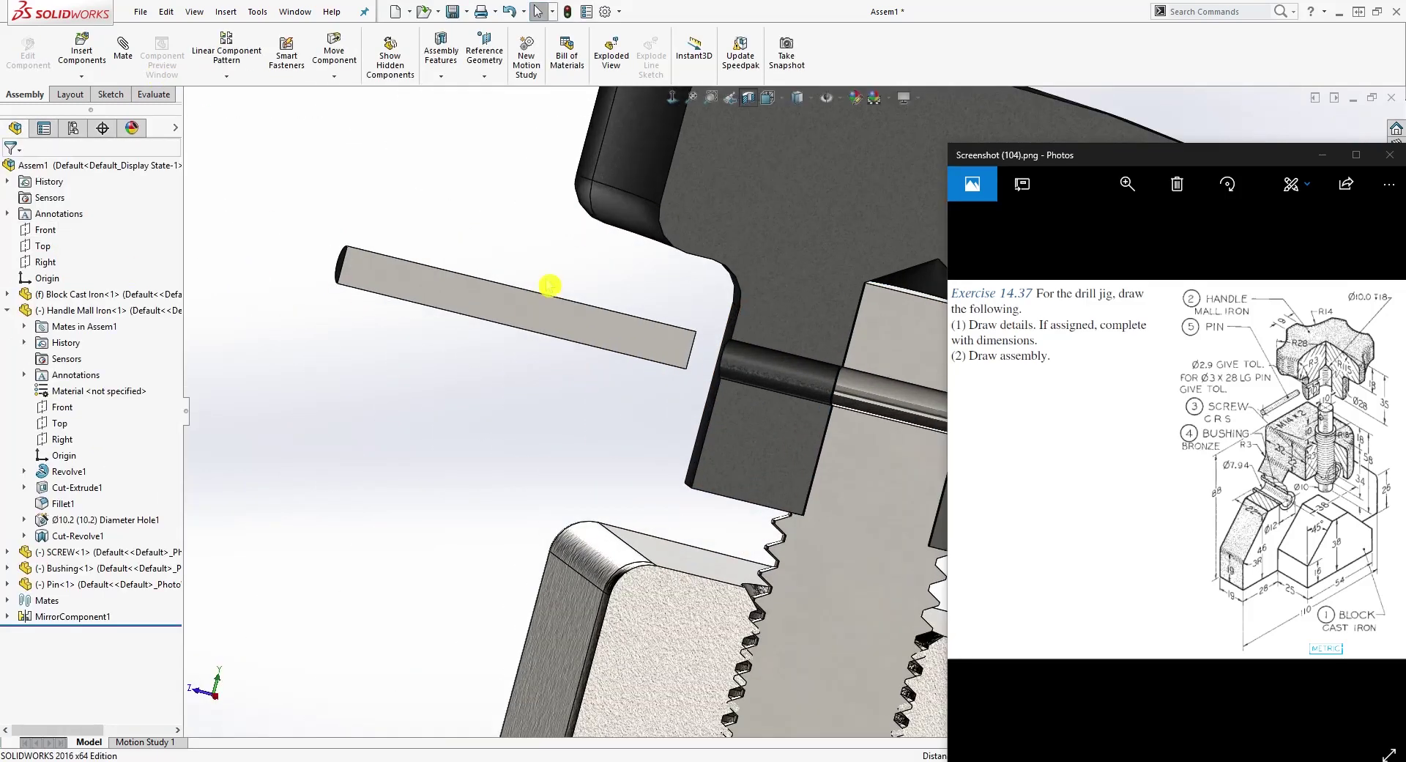
{"action": "scroll", "coordinate": [826, 358], "scroll_direction": "down", "scroll_amount": 5}
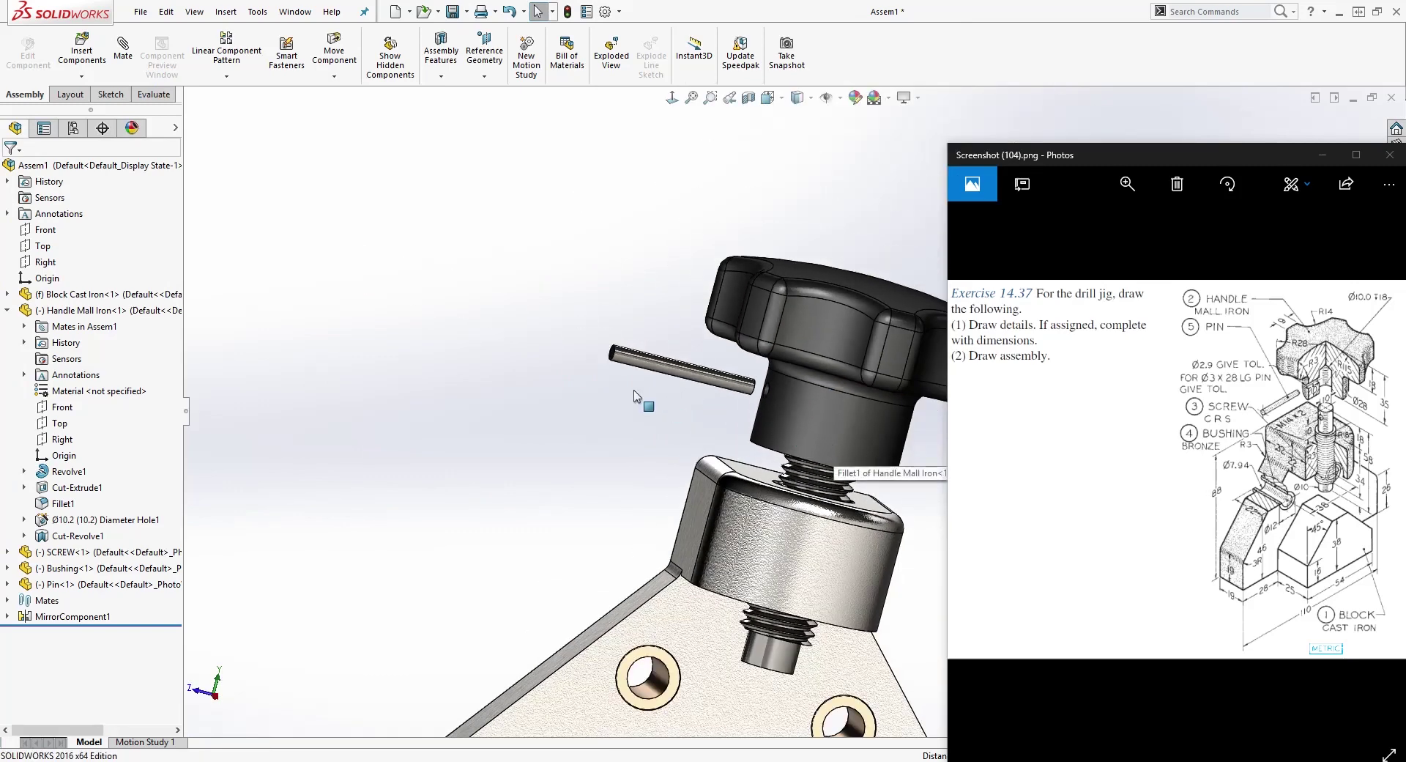
{"action": "left_click_drag", "start_coordinate": [684, 381], "coordinate": [774, 415]}
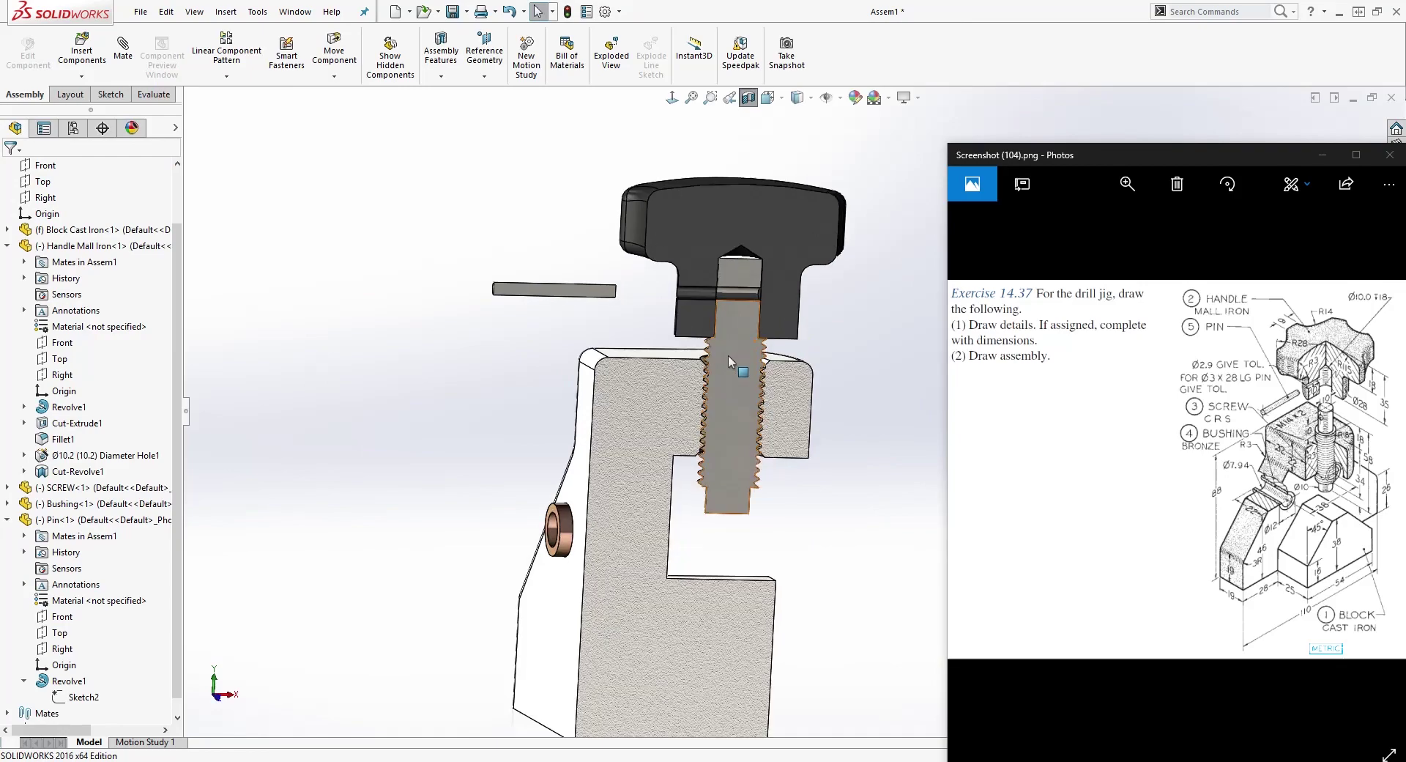
{"action": "scroll", "coordinate": [802, 321], "scroll_direction": "down", "scroll_amount": 3}
{"action": "scroll", "coordinate": [820, 334], "scroll_direction": "up", "scroll_amount": 1}
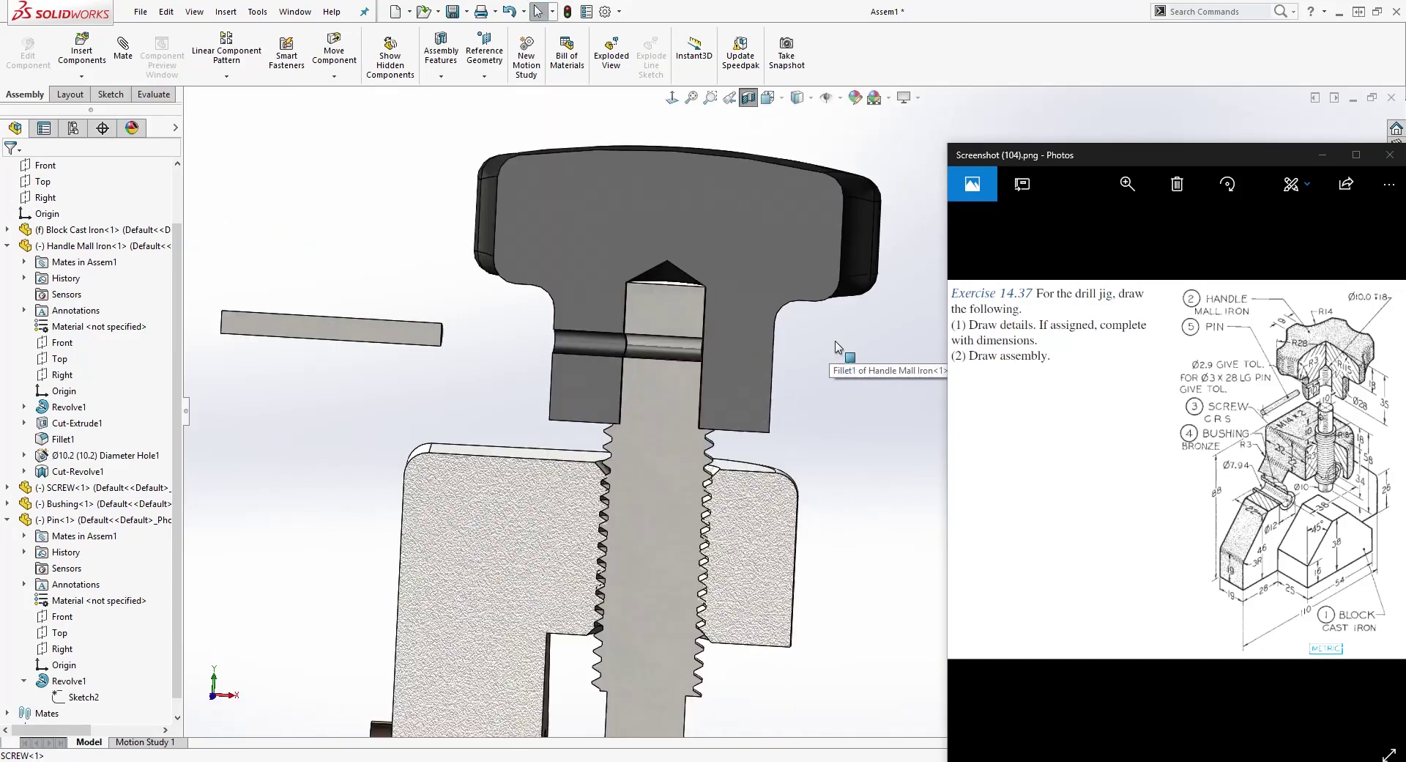
{"action": "middle_click_drag", "start_coordinate": [837, 345], "coordinate": [795, 354]}
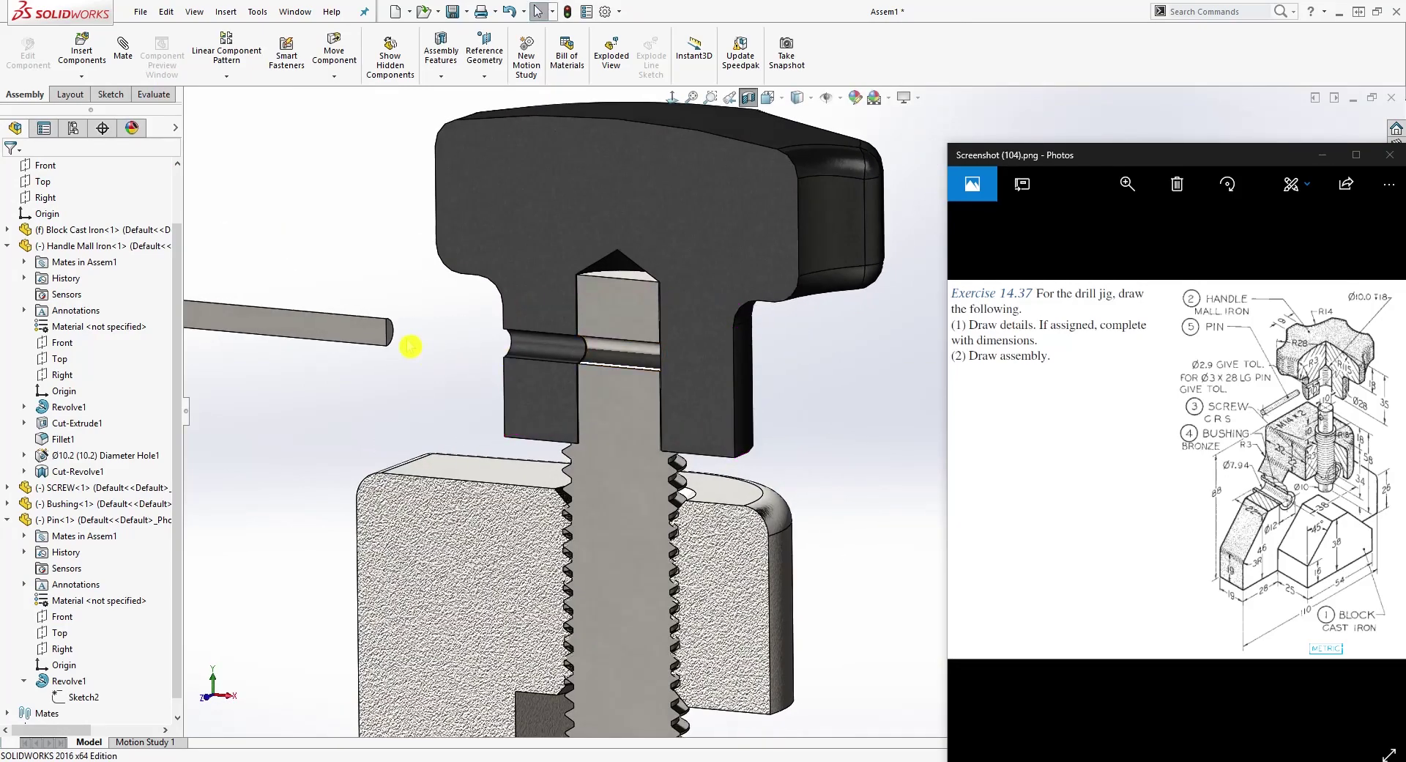
Turn the pin with the handle, raise the handle and screw above the block, and slide the pin into the screw's cross hole.
{"action": "left_click_drag", "start_coordinate": [389, 337], "coordinate": [556, 417]}
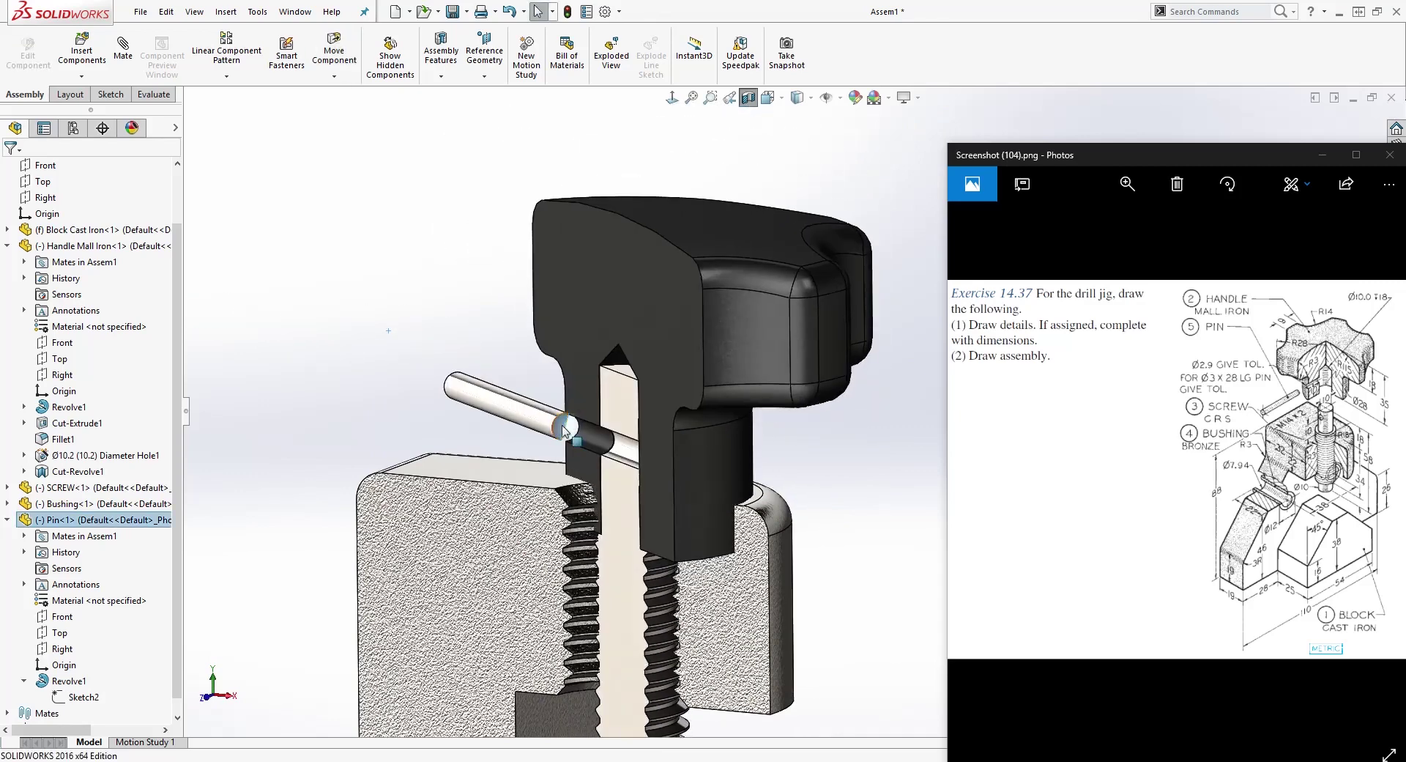
{"action": "middle_click_drag", "start_coordinate": [764, 534], "coordinate": [805, 461]}
{"action": "scroll", "coordinate": [689, 623], "scroll_direction": "down", "scroll_amount": 6}
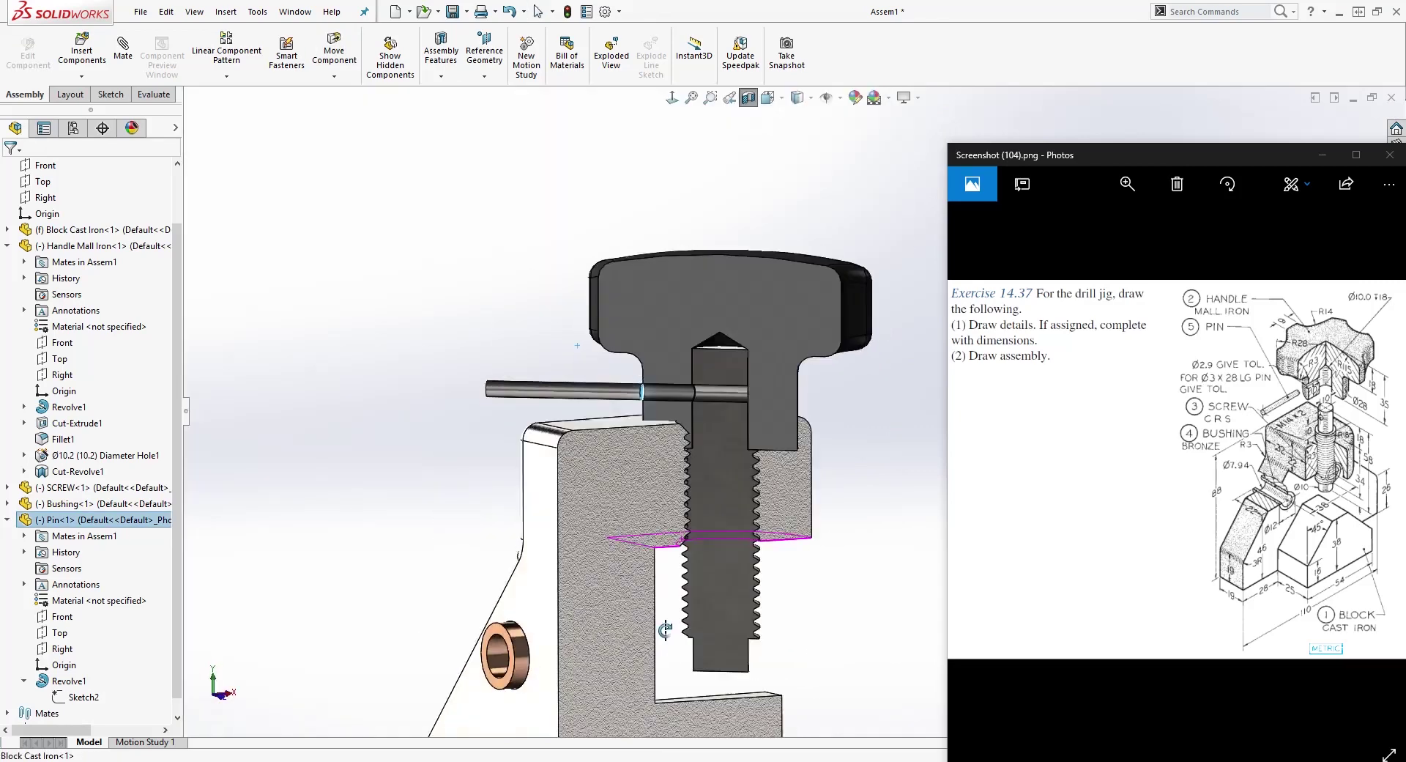
{"action": "left_click_drag", "start_coordinate": [783, 483], "coordinate": [783, 402]}
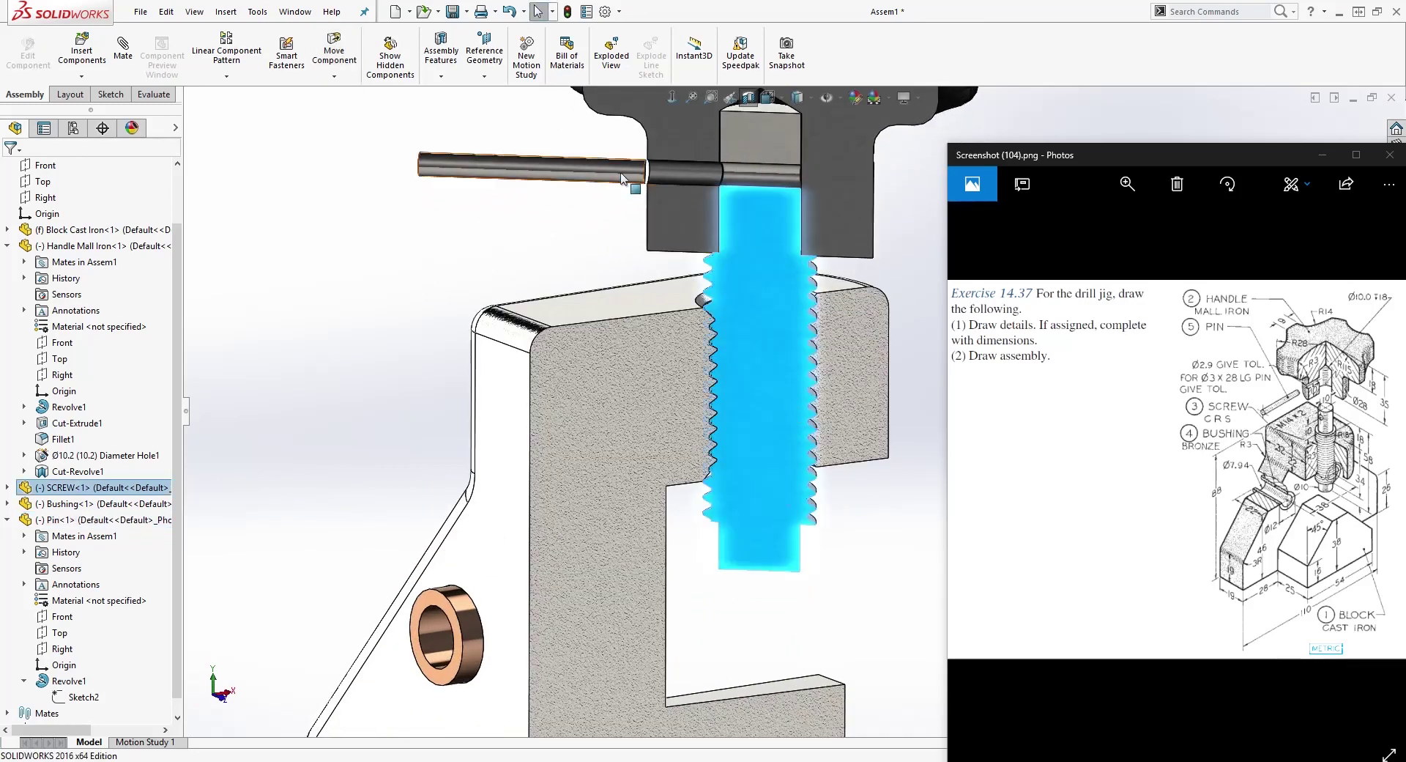
{"action": "left_click_drag", "start_coordinate": [622, 178], "coordinate": [763, 191]}
{"action": "scroll", "coordinate": [802, 211], "scroll_direction": "down", "scroll_amount": 5}
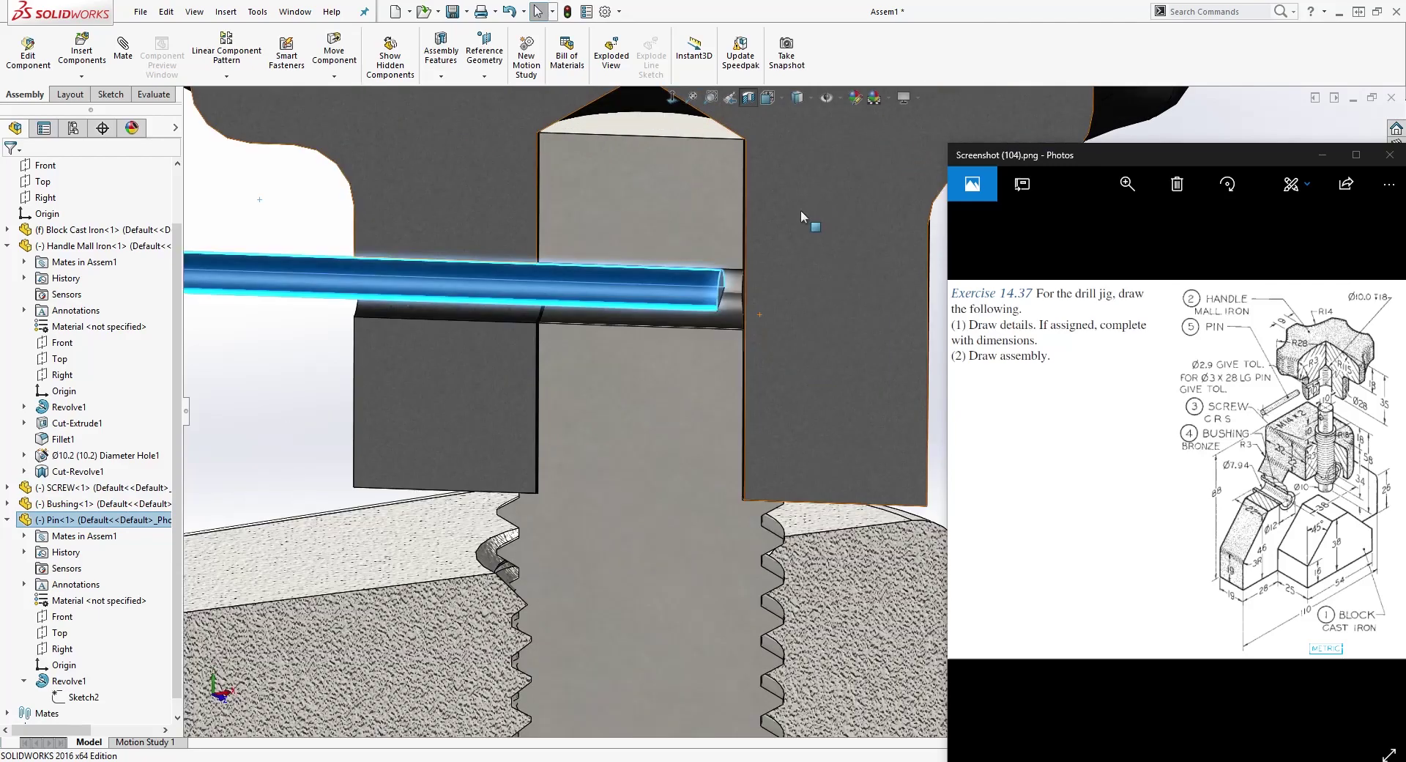
{"action": "scroll", "coordinate": [749, 390], "scroll_direction": "up", "scroll_amount": 5}
{"action": "left_click", "coordinate": [875, 403]}
Add a Tangent mate between the pin's inner end face and the cylindrical wall of the handle's bore.
{"action": "scroll", "coordinate": [826, 372], "scroll_direction": "down", "scroll_amount": 1}
{"action": "middle_click_drag", "start_coordinate": [826, 378], "coordinate": [833, 251]}
{"action": "scroll", "coordinate": [832, 249], "scroll_direction": "down", "scroll_amount": 5}
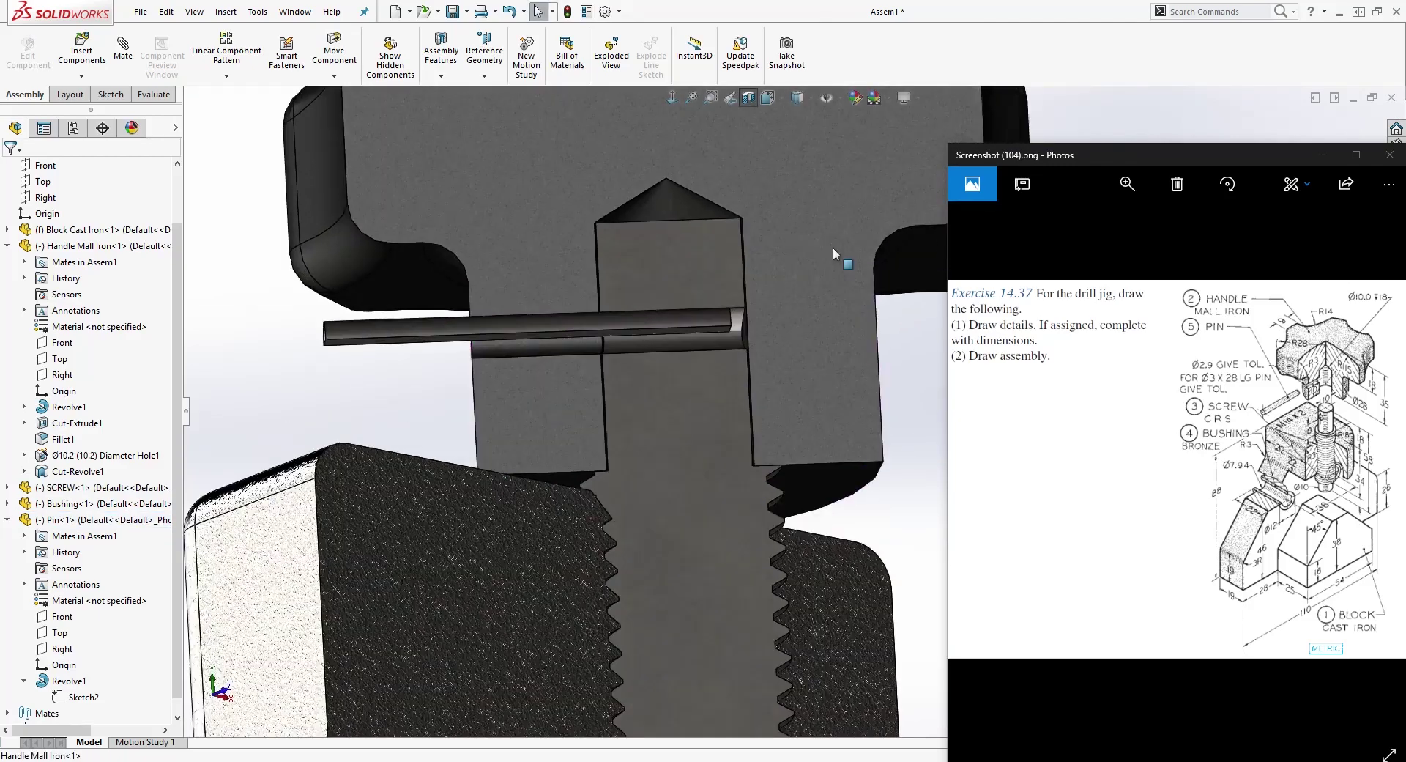
{"action": "middle_click_drag", "start_coordinate": [732, 409], "coordinate": [635, 489]}
{"action": "left_click", "coordinate": [539, 464]}
{"action": "left_click", "coordinate": [580, 496], "text": "ctrl"}
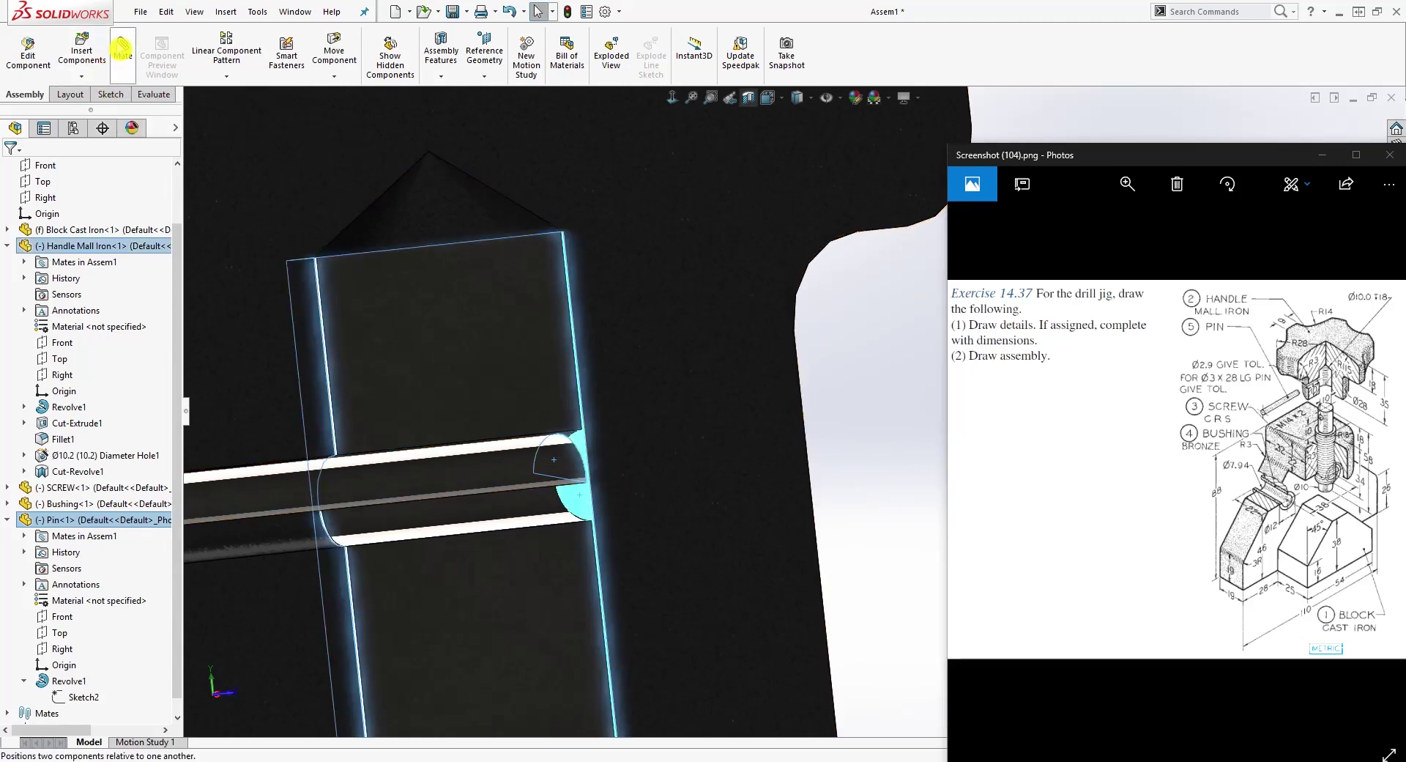
{"action": "left_click", "coordinate": [121, 50]}
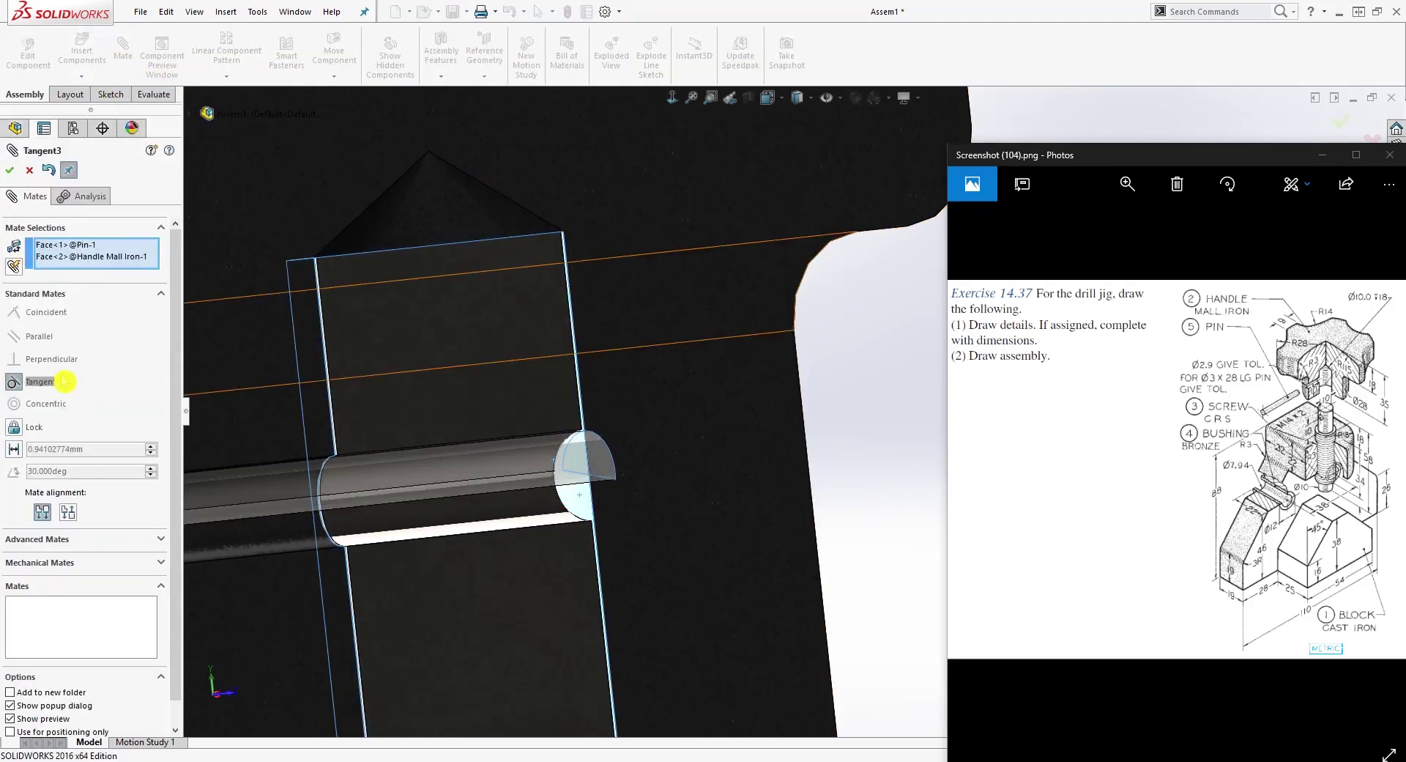
{"action": "scroll", "coordinate": [591, 502], "scroll_direction": "up", "scroll_amount": 3}
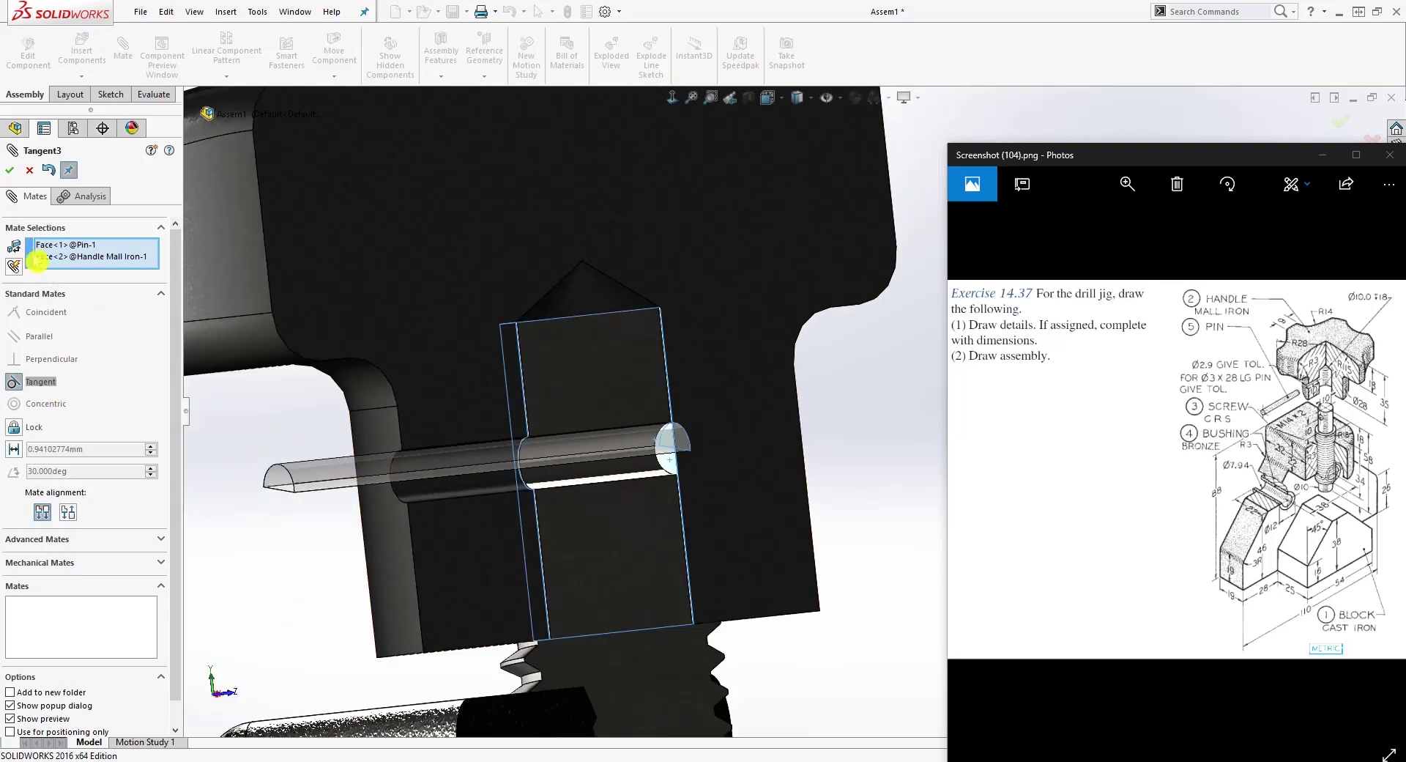
{"action": "left_click", "coordinate": [11, 173]}
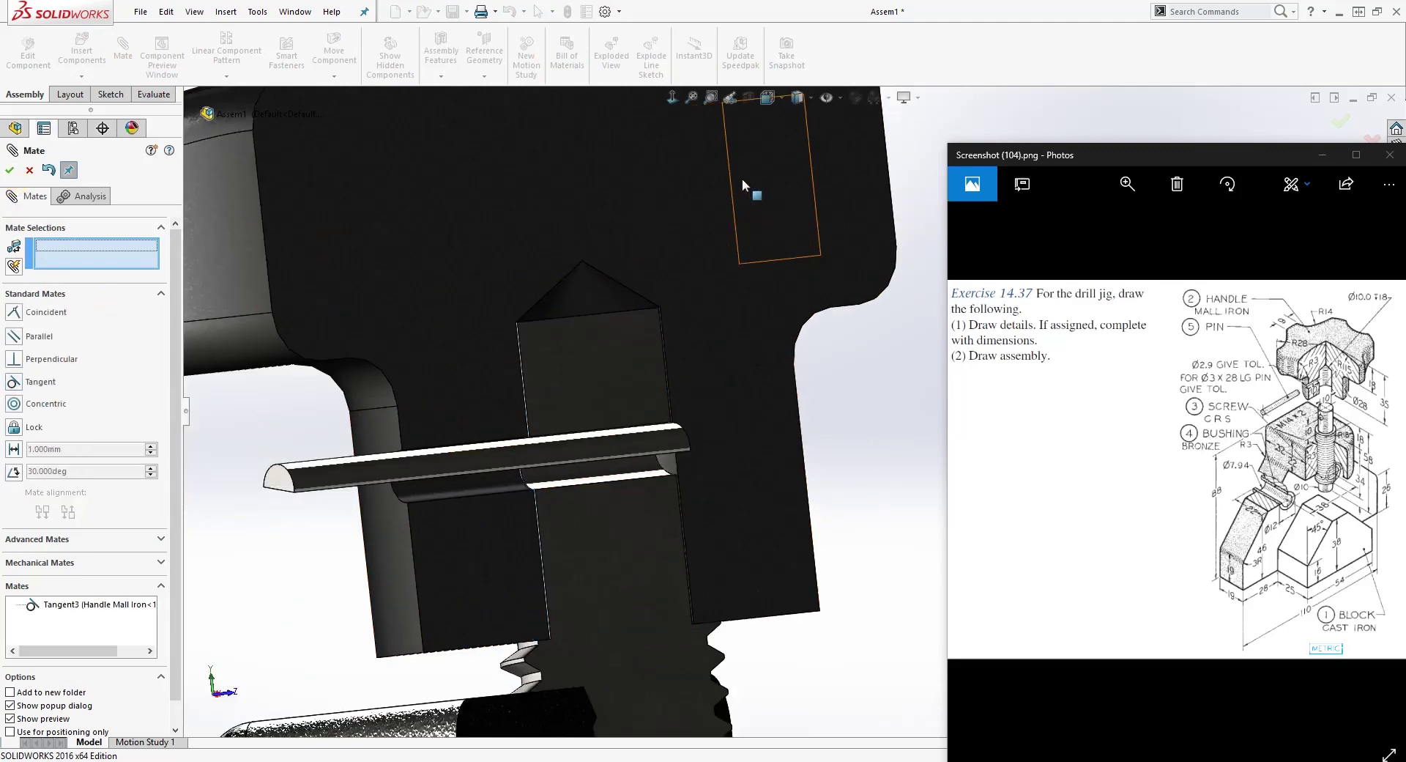
{"action": "left_click", "coordinate": [43, 189]}
{"action": "left_click", "coordinate": [12, 173]}
Turn off the section view and inspect how the pin sits in the handle's hub on the full assembly.
{"action": "scroll", "coordinate": [841, 263], "scroll_direction": "up", "scroll_amount": 3}
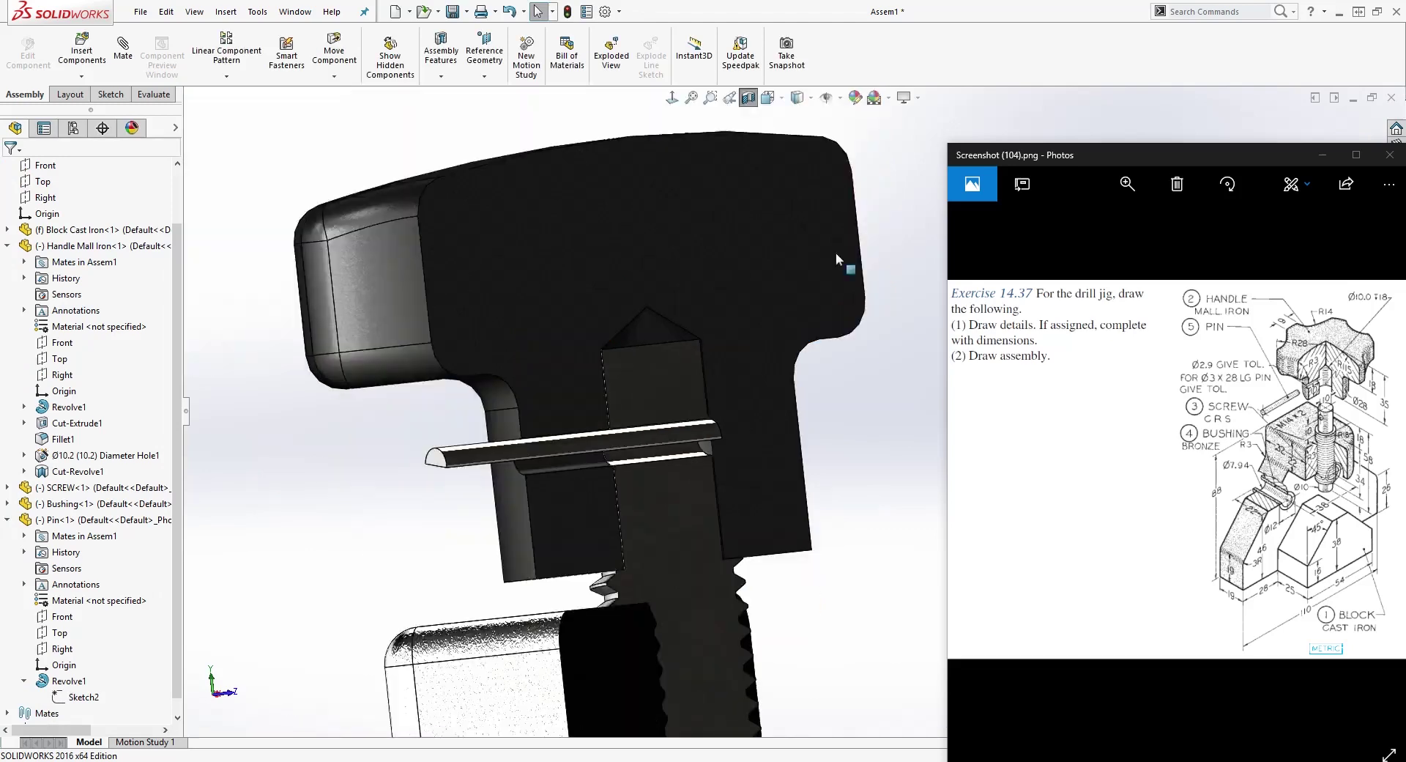
{"action": "left_click", "coordinate": [751, 101]}
{"action": "scroll", "coordinate": [760, 533], "scroll_direction": "up", "scroll_amount": 2}
{"action": "scroll", "coordinate": [759, 533], "scroll_direction": "down", "scroll_amount": 1}
{"action": "middle_click_drag", "start_coordinate": [758, 533], "coordinate": [735, 590]}
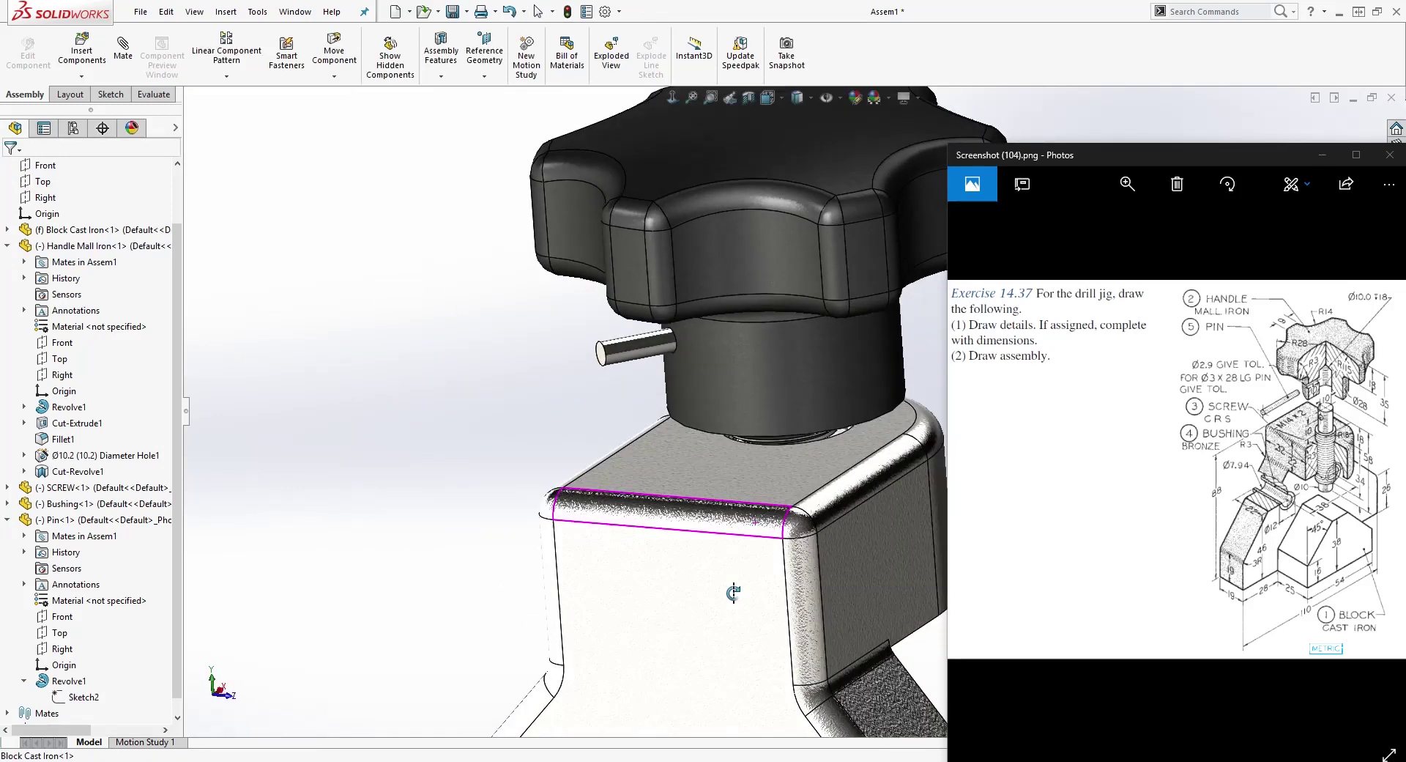
{"action": "mouse_move", "coordinate": [627, 348]}
{"action": "left_mouse_down"}
{"action": "mouse_move", "coordinate": [562, 319]}
{"action": "mouse_move", "coordinate": [892, 372]}
{"action": "mouse_move", "coordinate": [614, 355]}
{"action": "left_mouse_up"}
{"action": "middle_click_drag", "start_coordinate": [615, 355], "coordinate": [845, 468]}
{"action": "scroll", "coordinate": [669, 310], "scroll_direction": "up", "scroll_amount": 6}
{"action": "key", "text": "Escape"}
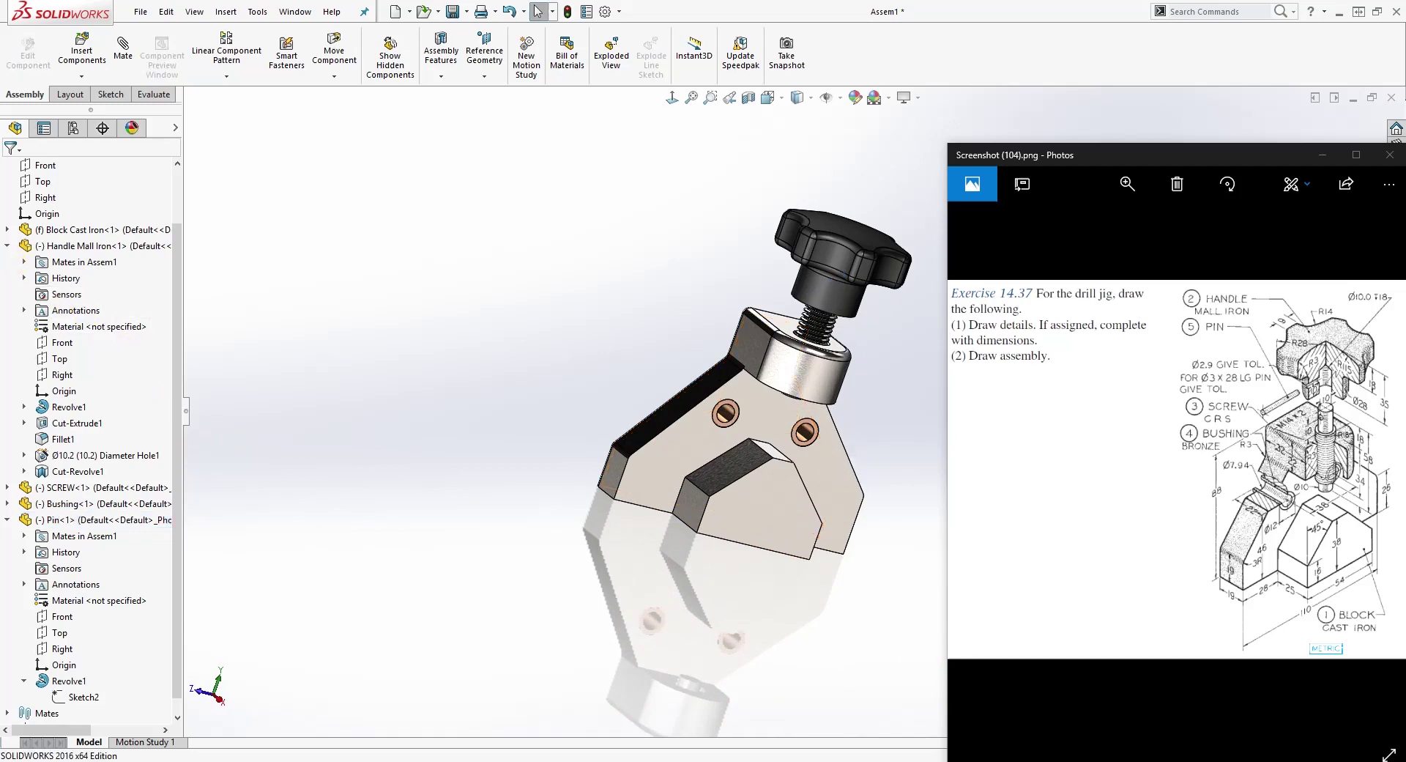
Collapse the expanded handle and pin components in the assembly tree and view the jig straight on.
{"action": "left_click", "coordinate": [7, 246]}
{"action": "left_click", "coordinate": [8, 359]}
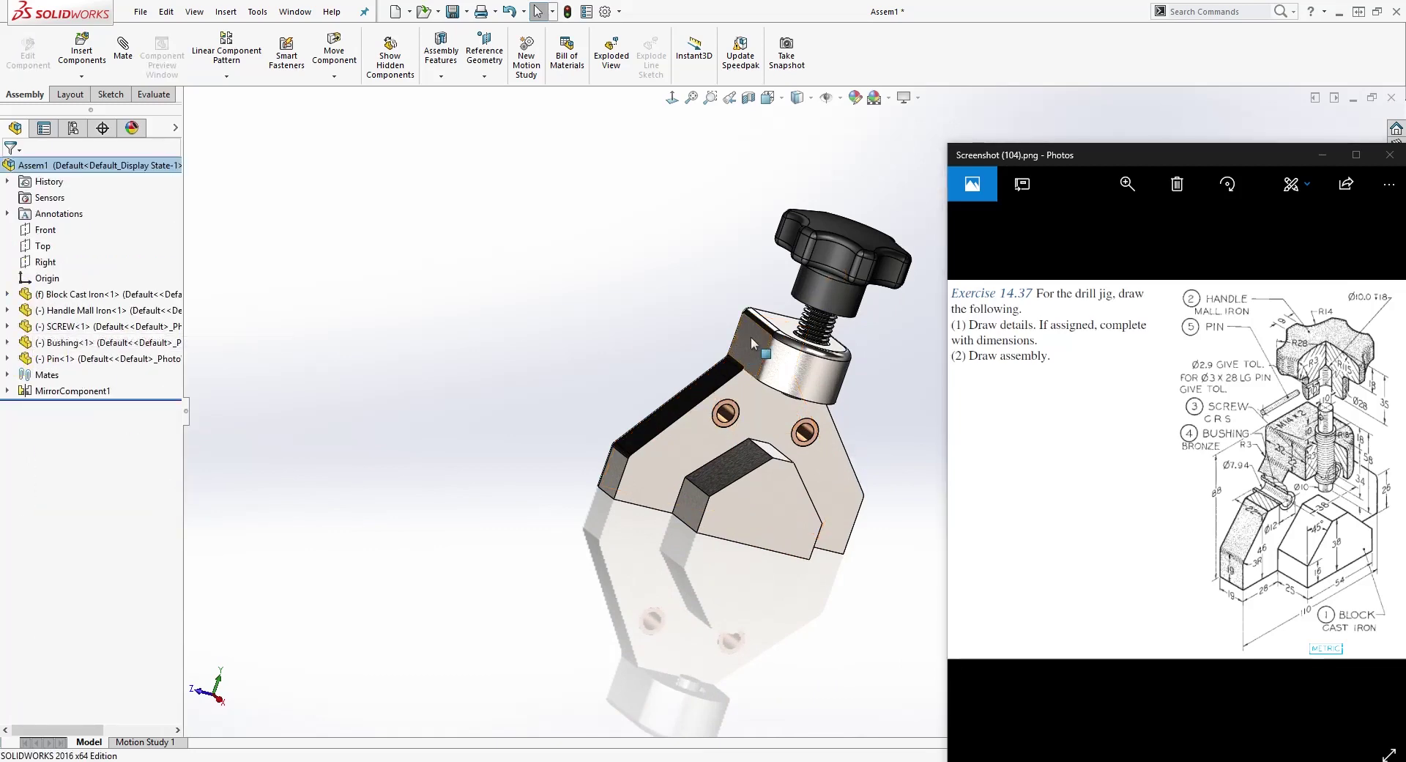
{"action": "middle_click_drag", "start_coordinate": [752, 338], "coordinate": [899, 357]}
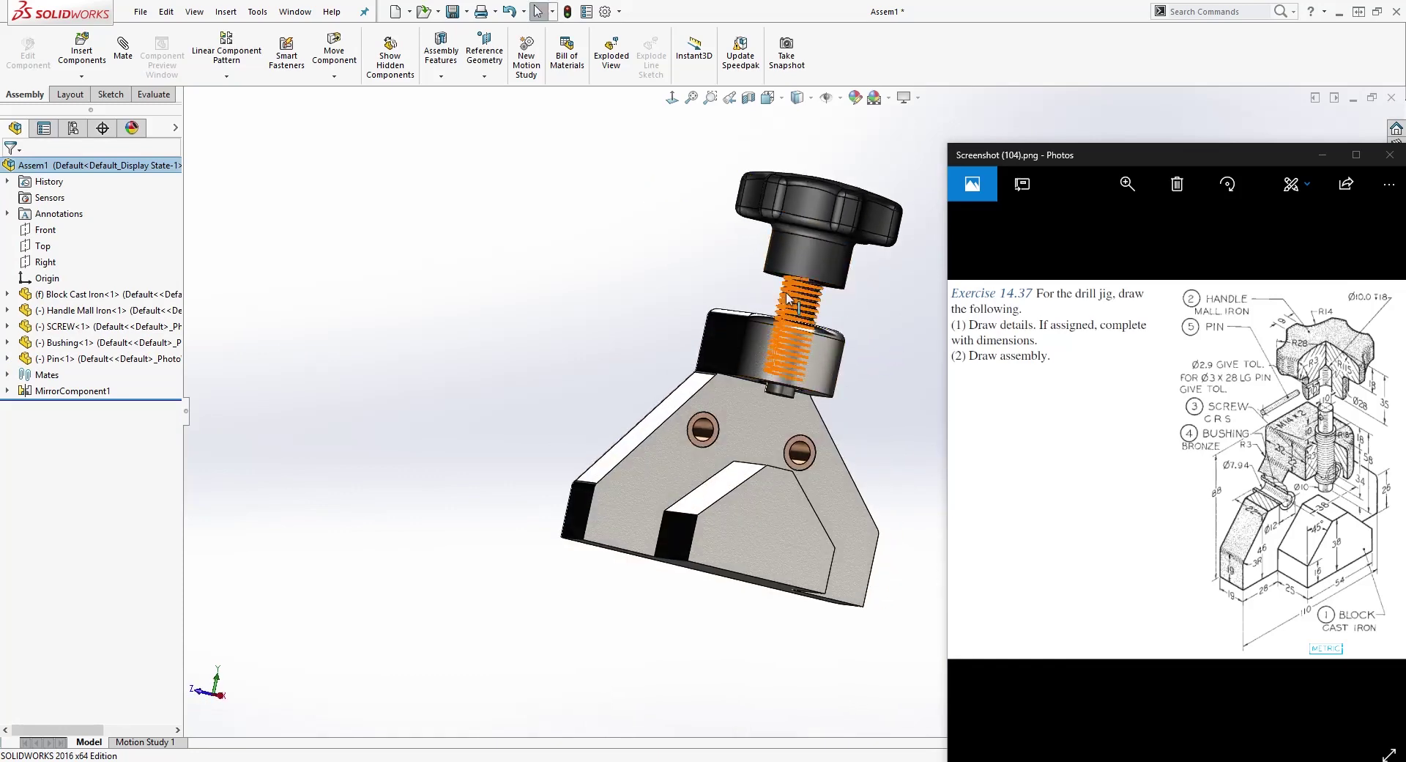
{"action": "left_click", "coordinate": [673, 98]}
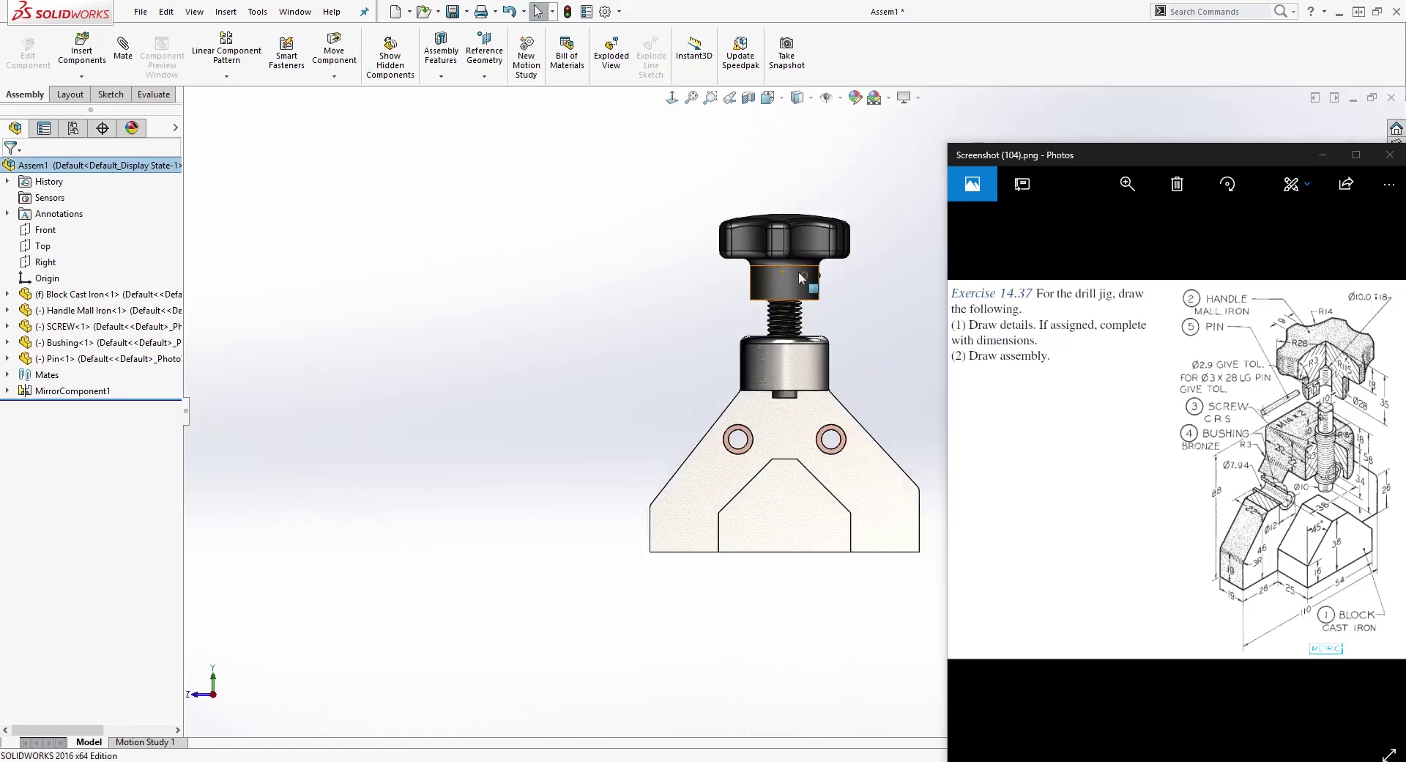
Create a section view of the assembly through the handle's Right plane with a 0 mm offset.
{"action": "scroll", "coordinate": [861, 359], "scroll_direction": "down", "scroll_amount": 4}
{"action": "scroll", "coordinate": [860, 366], "scroll_direction": "up", "scroll_amount": 1}
{"action": "middle_click_drag", "start_coordinate": [859, 367], "coordinate": [1026, 421]}
{"action": "left_click", "coordinate": [750, 98]}
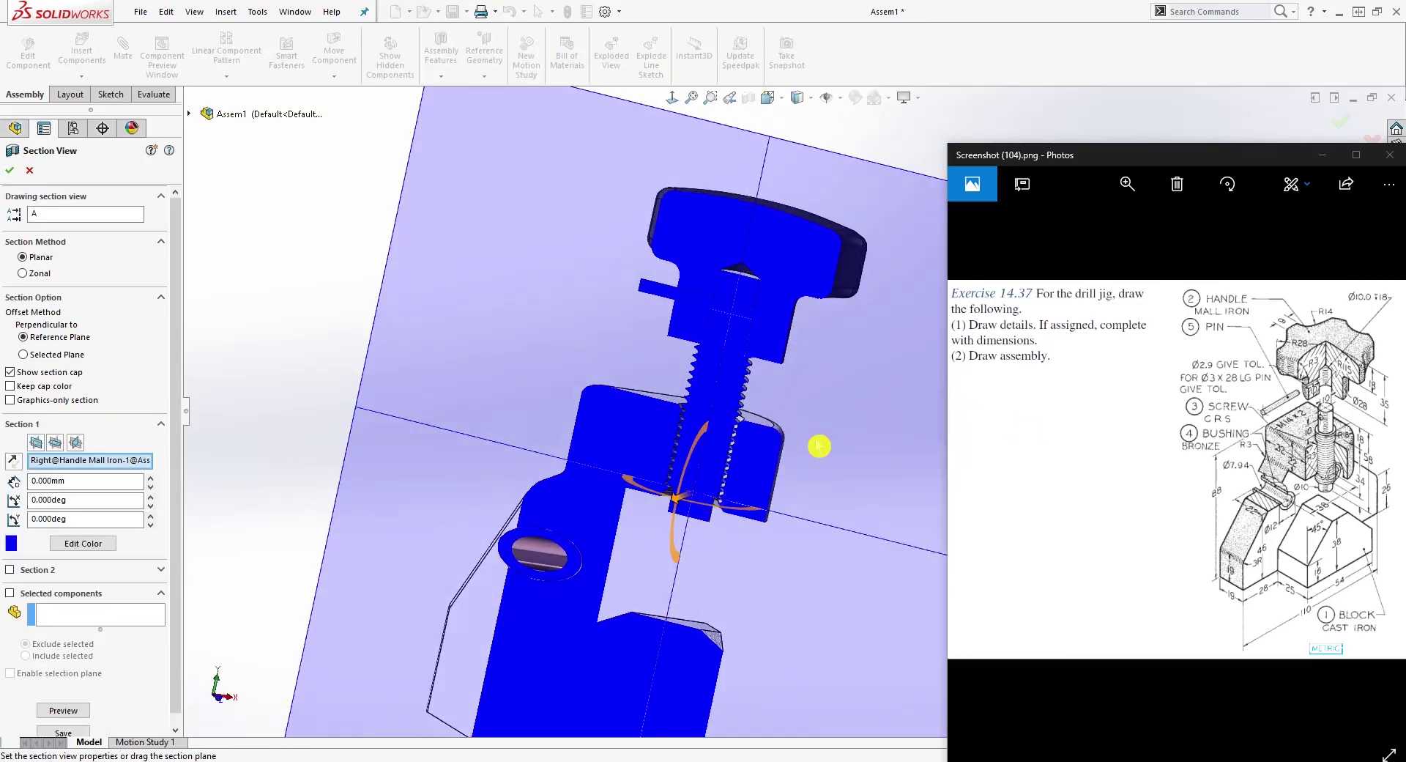
{"action": "middle_click_drag", "start_coordinate": [702, 466], "coordinate": [681, 487]}
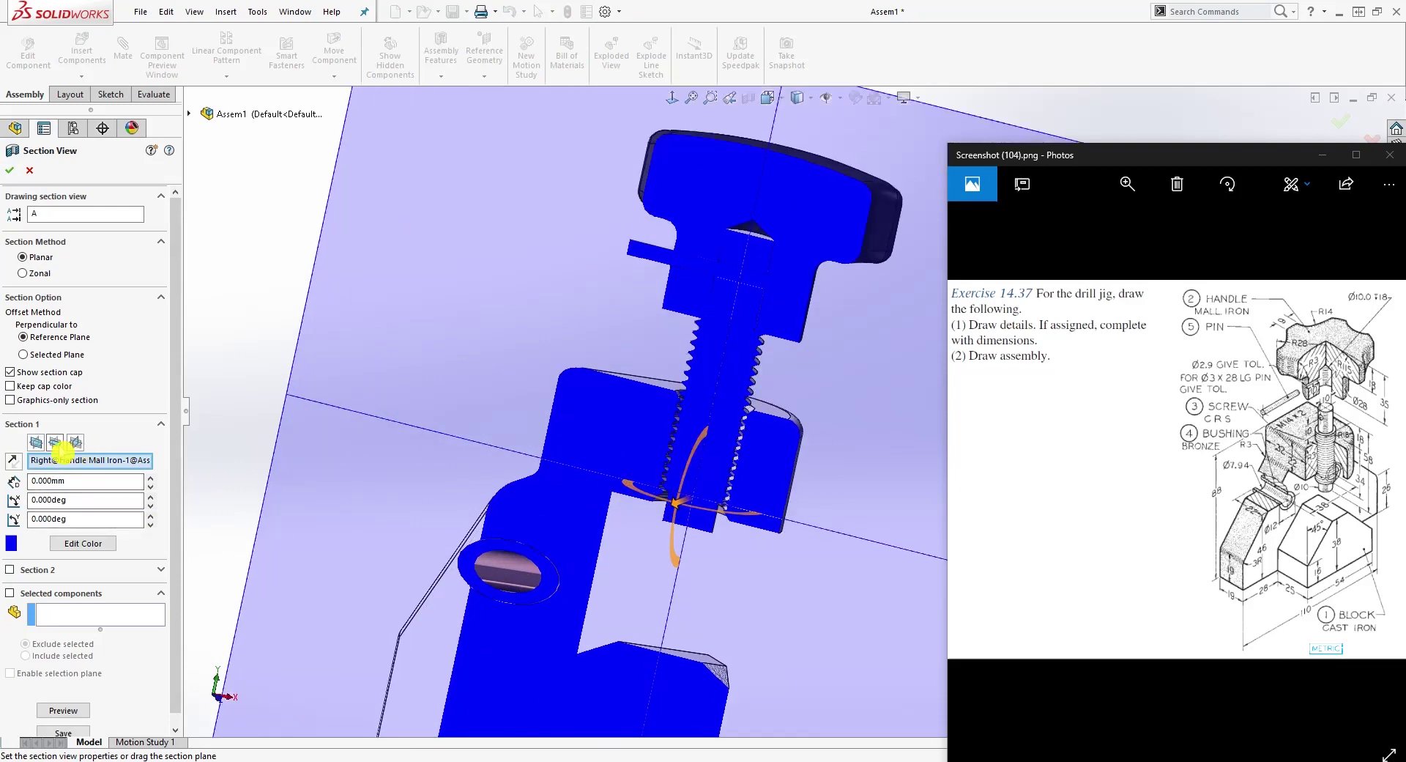
{"action": "left_click", "coordinate": [16, 173]}
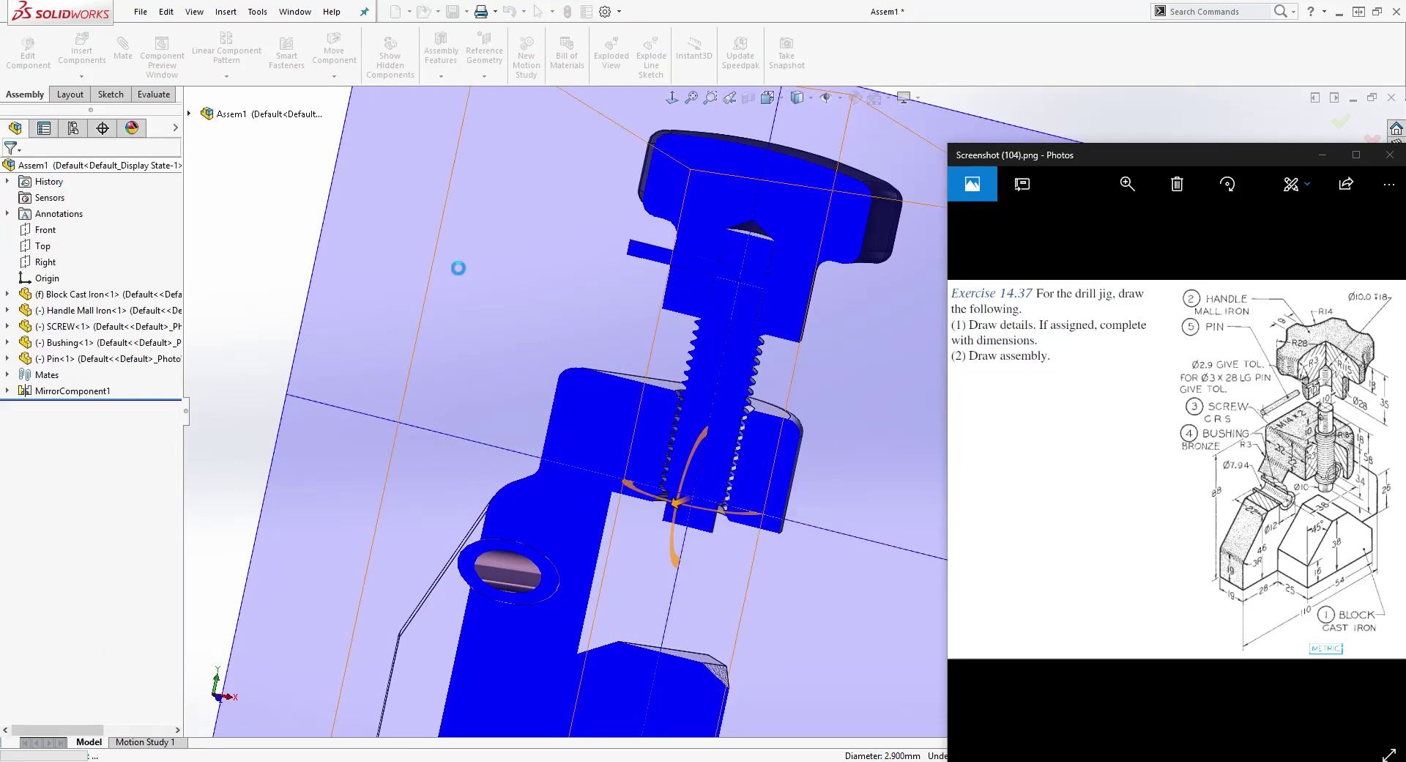
{"action": "scroll", "coordinate": [825, 447], "scroll_direction": "up", "scroll_amount": 3}
{"action": "middle_click_drag", "start_coordinate": [828, 447], "coordinate": [873, 413]}
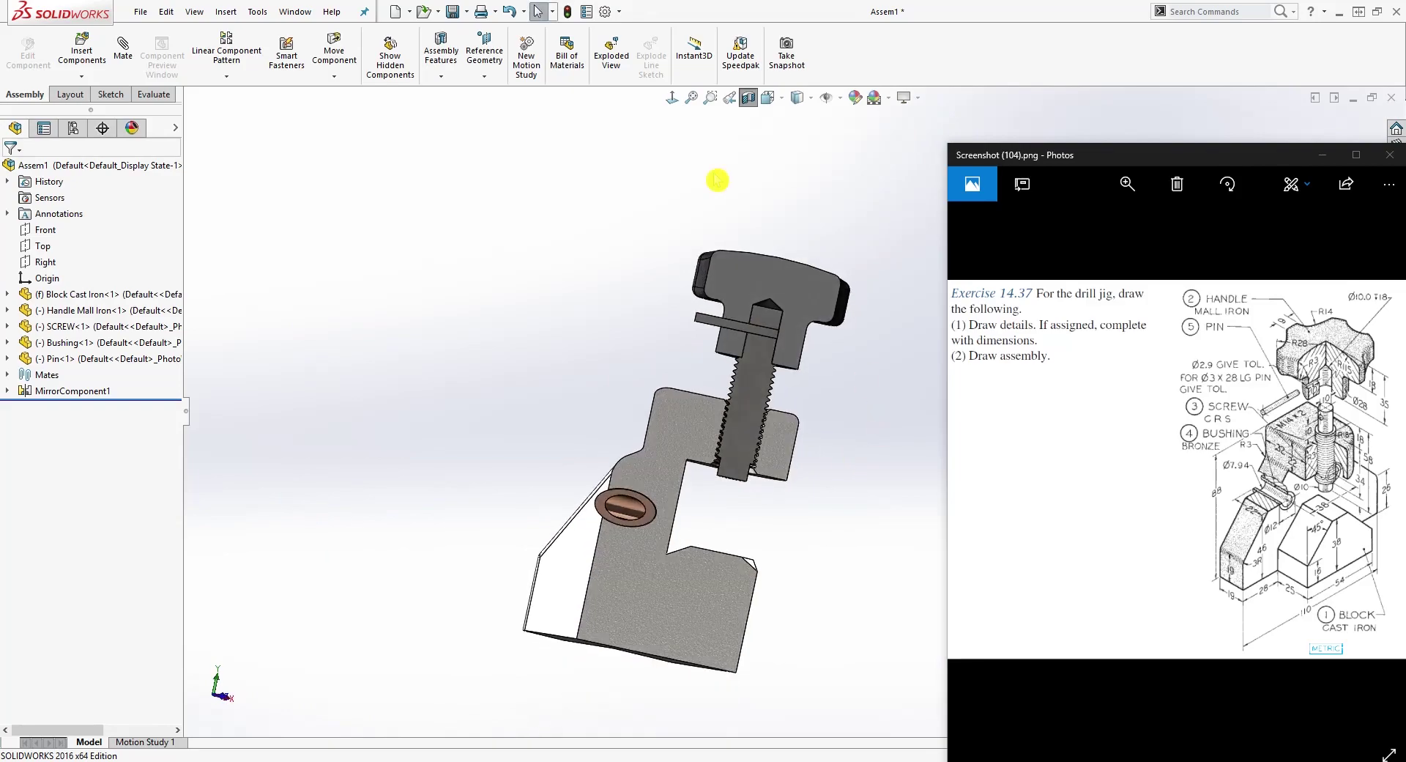
Raise the handle and screw until the screw's unthreaded tip sits inside the block's threaded hole.
{"action": "left_click", "coordinate": [673, 99]}
{"action": "scroll", "coordinate": [801, 412], "scroll_direction": "down", "scroll_amount": 4}
{"action": "scroll", "coordinate": [640, 519], "scroll_direction": "down", "scroll_amount": 4}
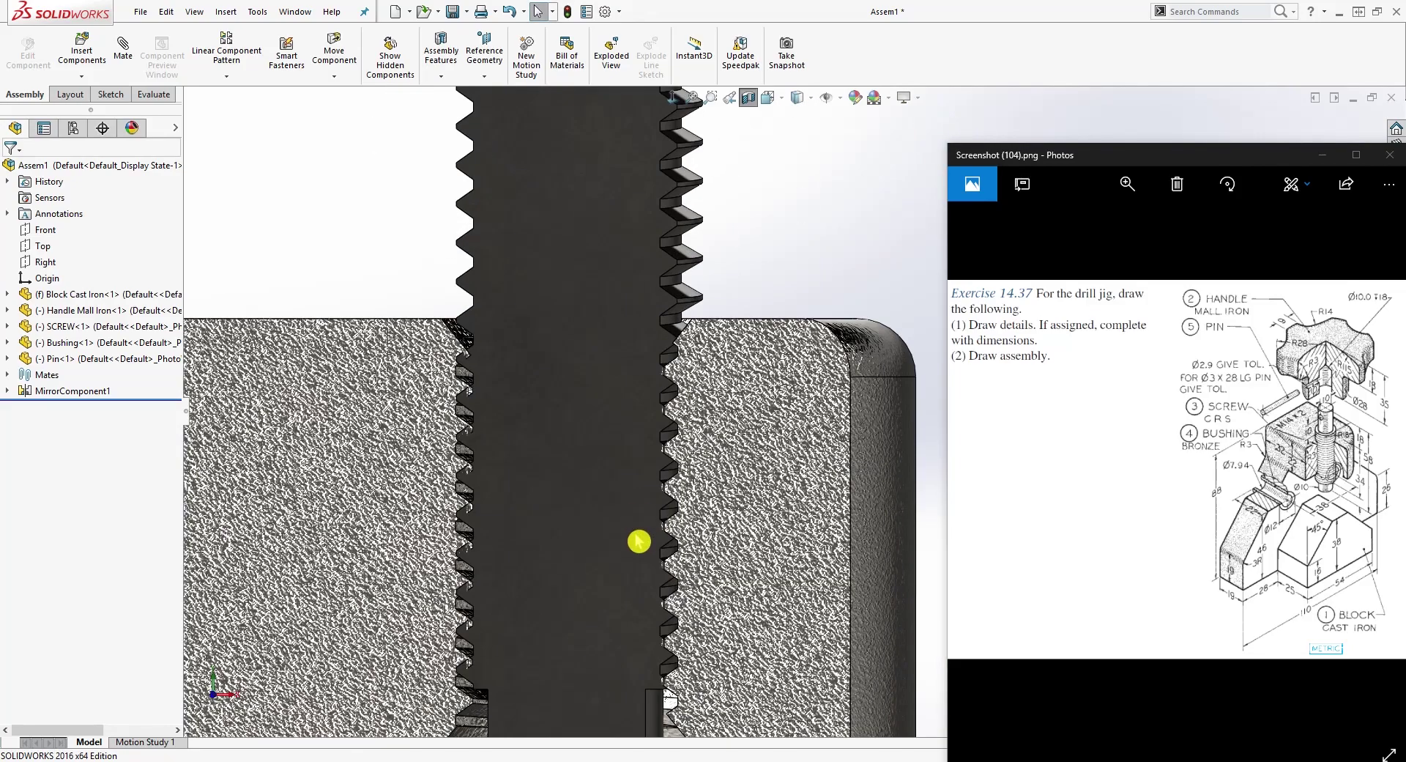
{"action": "scroll", "coordinate": [636, 366], "scroll_direction": "up", "scroll_amount": 5}
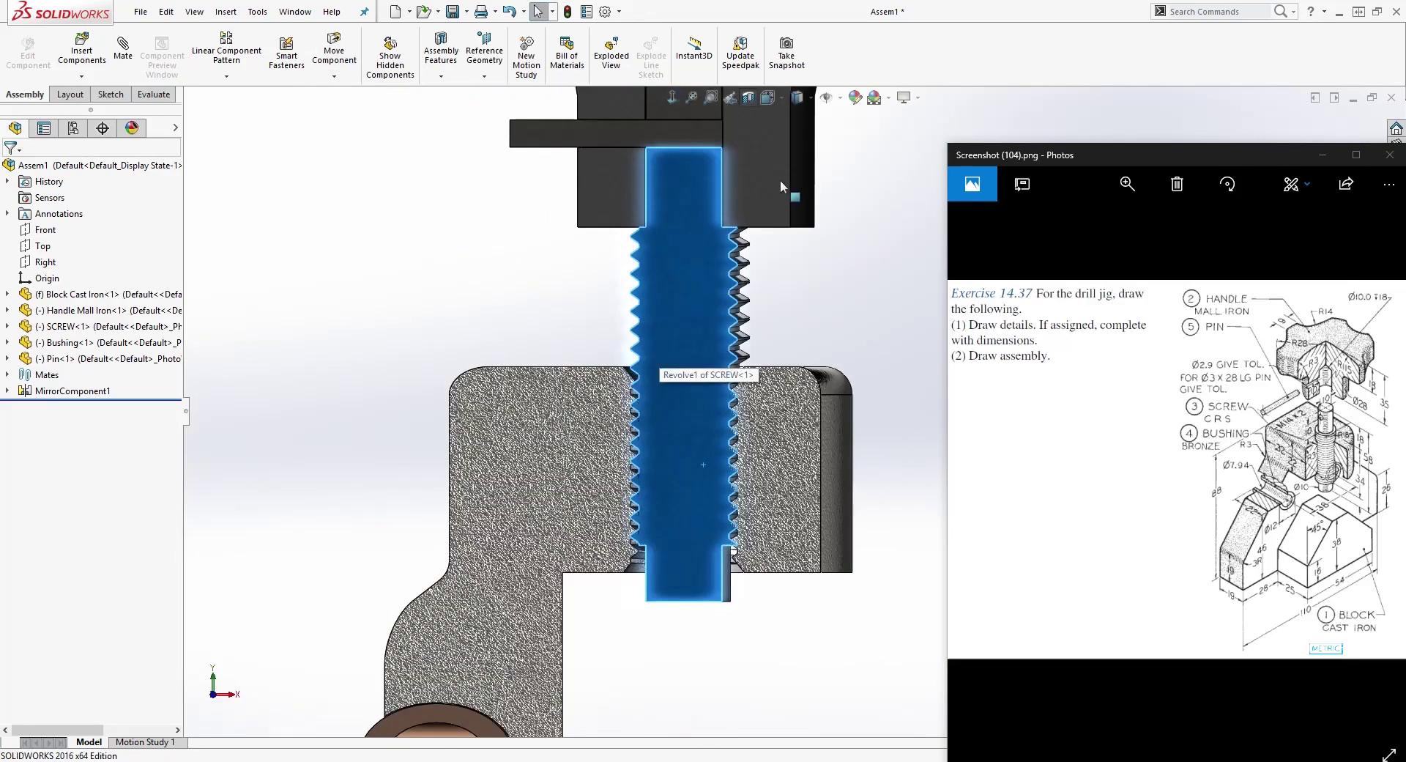
{"action": "left_click_drag", "start_coordinate": [780, 178], "coordinate": [793, 87]}
{"action": "scroll", "coordinate": [795, 333], "scroll_direction": "down", "scroll_amount": 1}
{"action": "middle_click_drag", "start_coordinate": [797, 333], "coordinate": [841, 321]}
{"action": "scroll", "coordinate": [650, 563], "scroll_direction": "down", "scroll_amount": 4}
Move the screw slightly upward along its axis so its thread profile meshes with the block's internal thread.
{"action": "scroll", "coordinate": [744, 403], "scroll_direction": "up", "scroll_amount": 3}
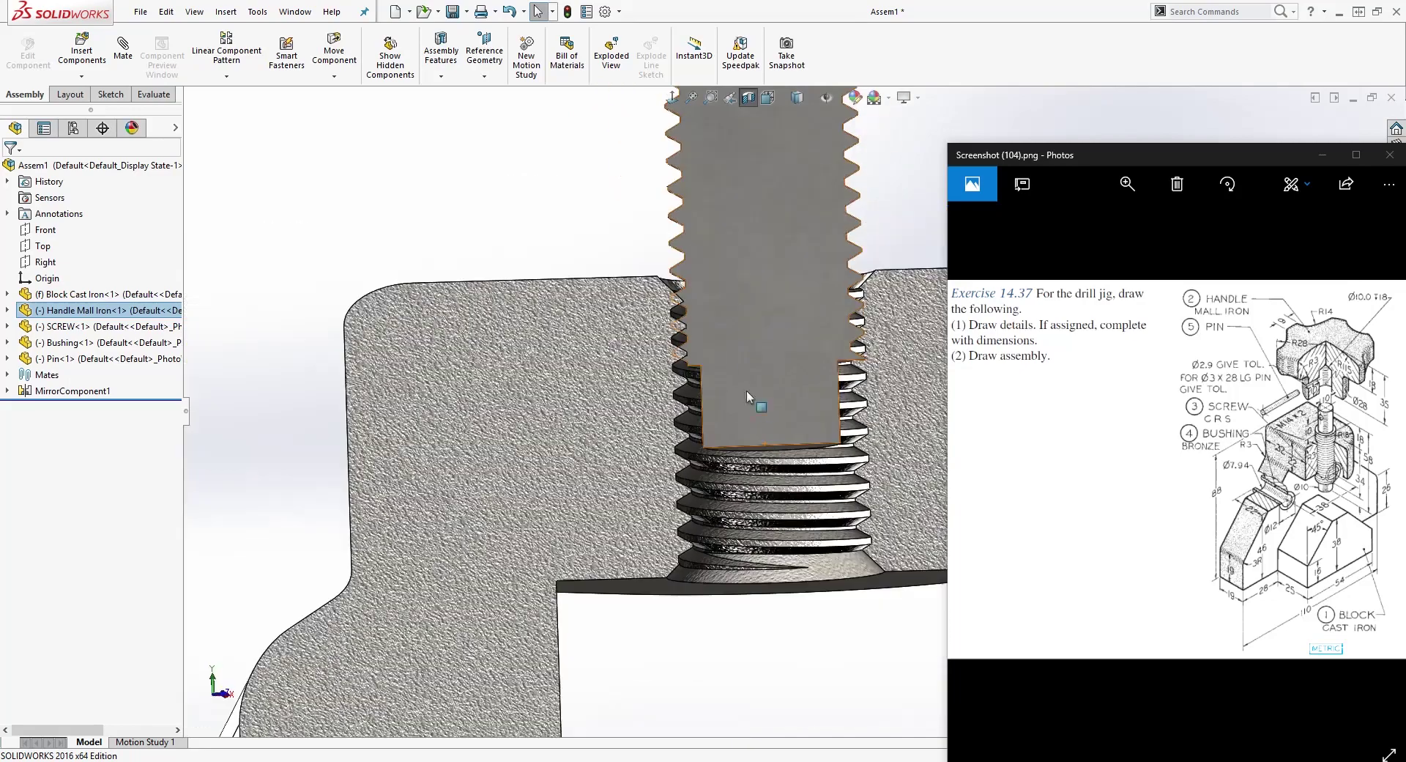
{"action": "left_click", "coordinate": [672, 98]}
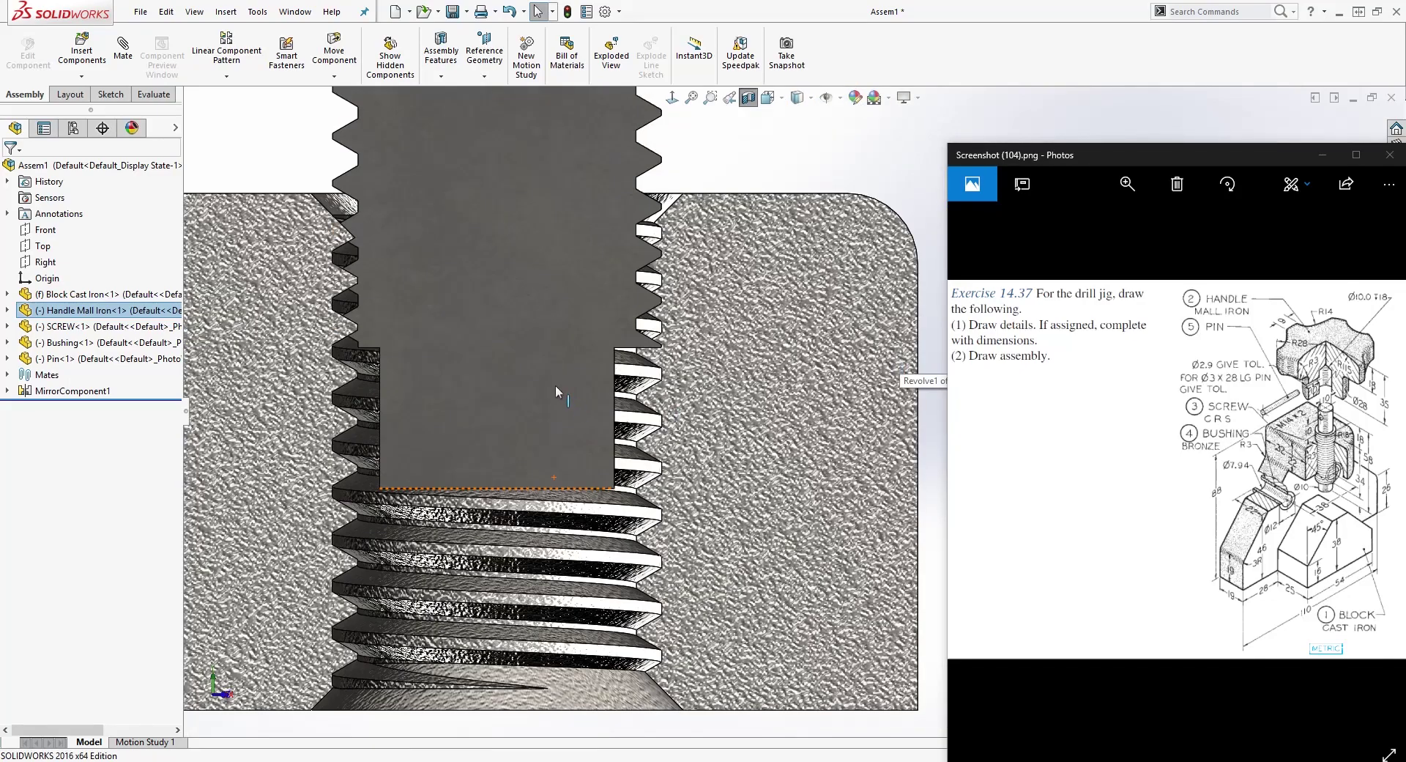
{"action": "left_click_drag", "start_coordinate": [555, 387], "coordinate": [551, 315]}
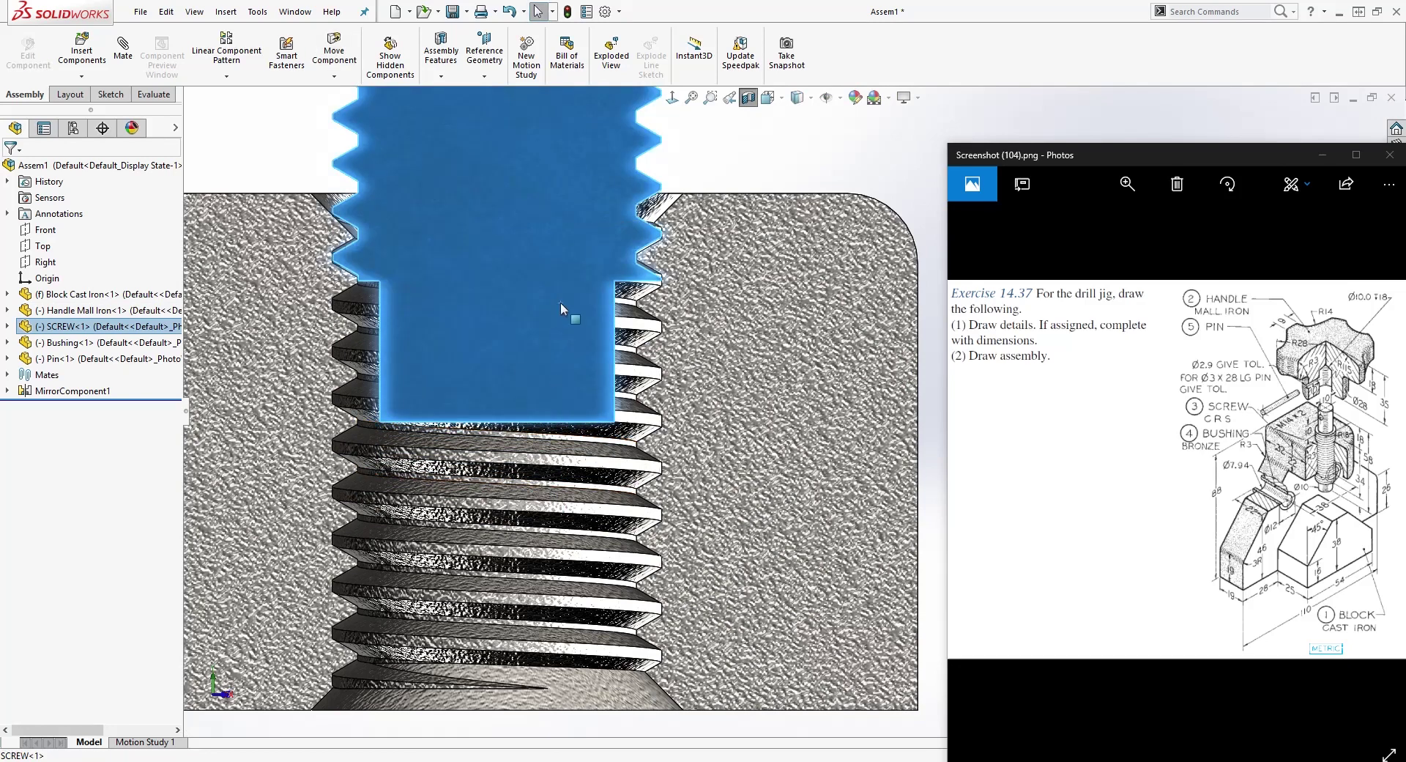
{"action": "left_click", "coordinate": [849, 163]}
{"action": "scroll", "coordinate": [719, 270], "scroll_direction": "up", "scroll_amount": 1}
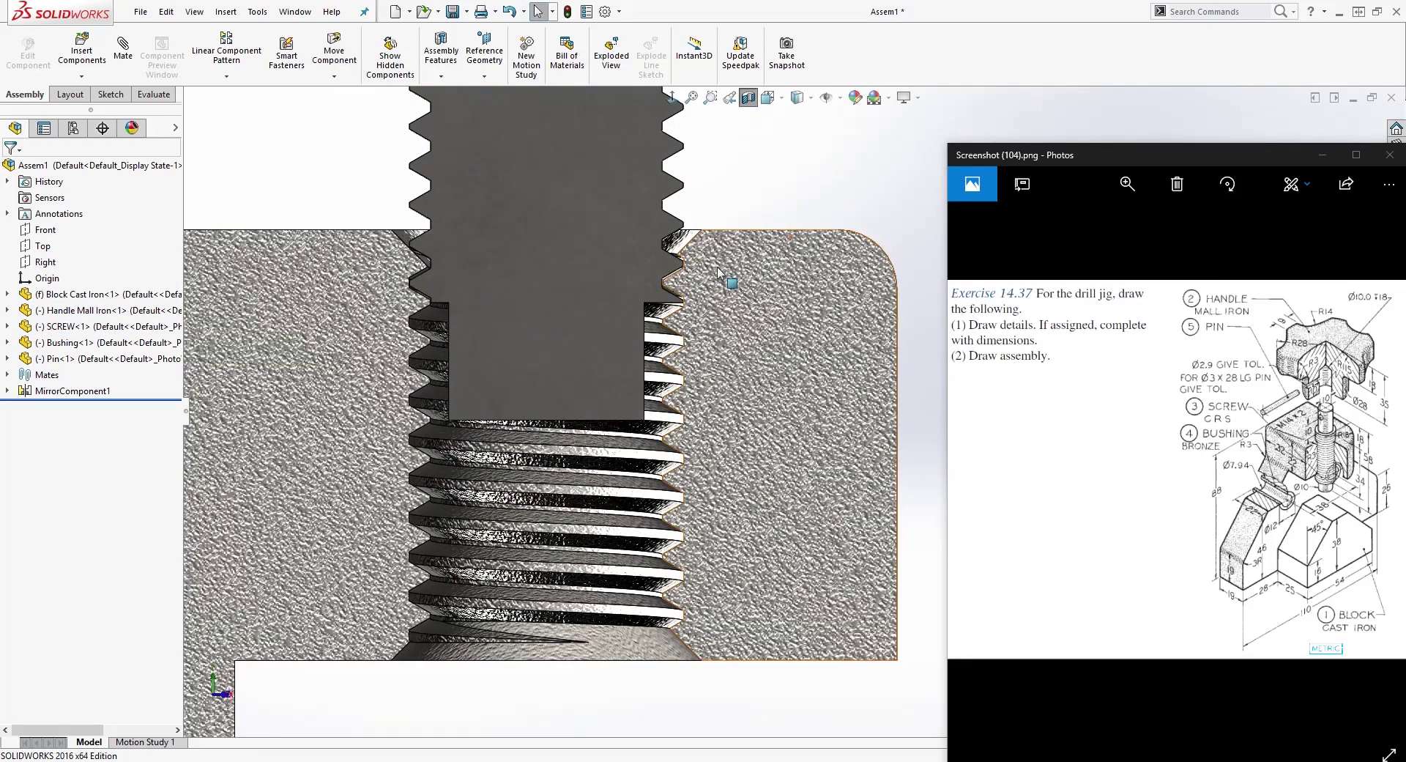
Start a Screw mechanical mate and choose the crest face of the screw's thread as its first entity.
{"action": "left_click", "coordinate": [124, 57]}
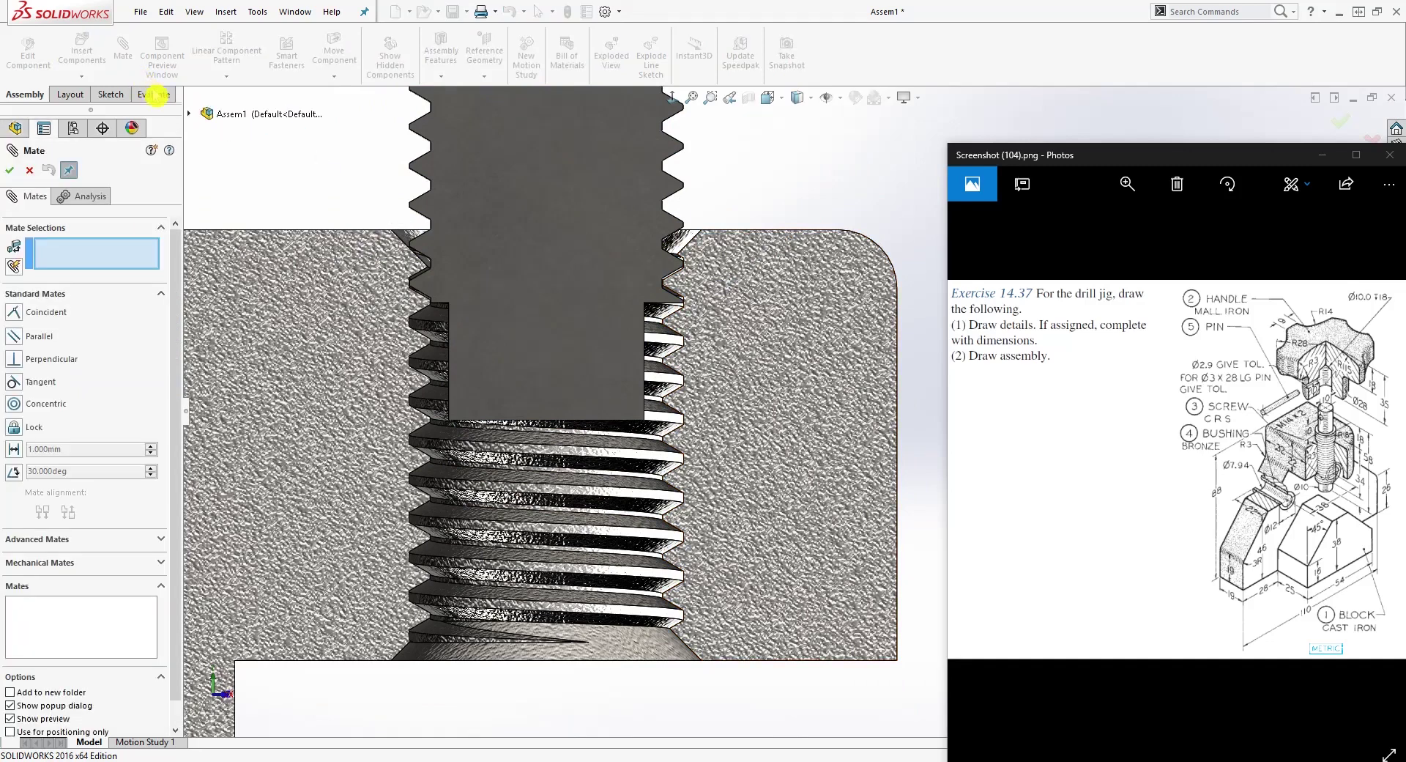
{"action": "left_click", "coordinate": [56, 562]}
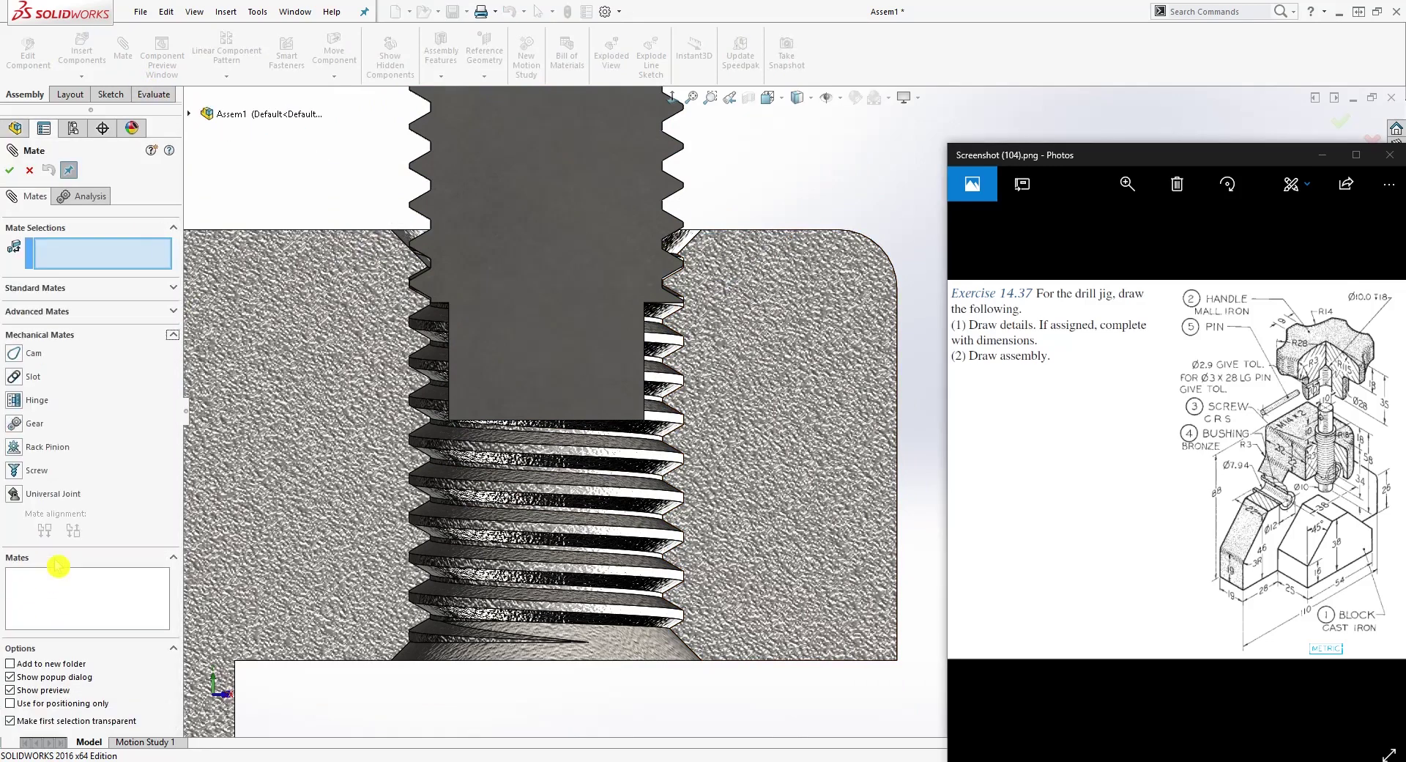
{"action": "left_click", "coordinate": [29, 473]}
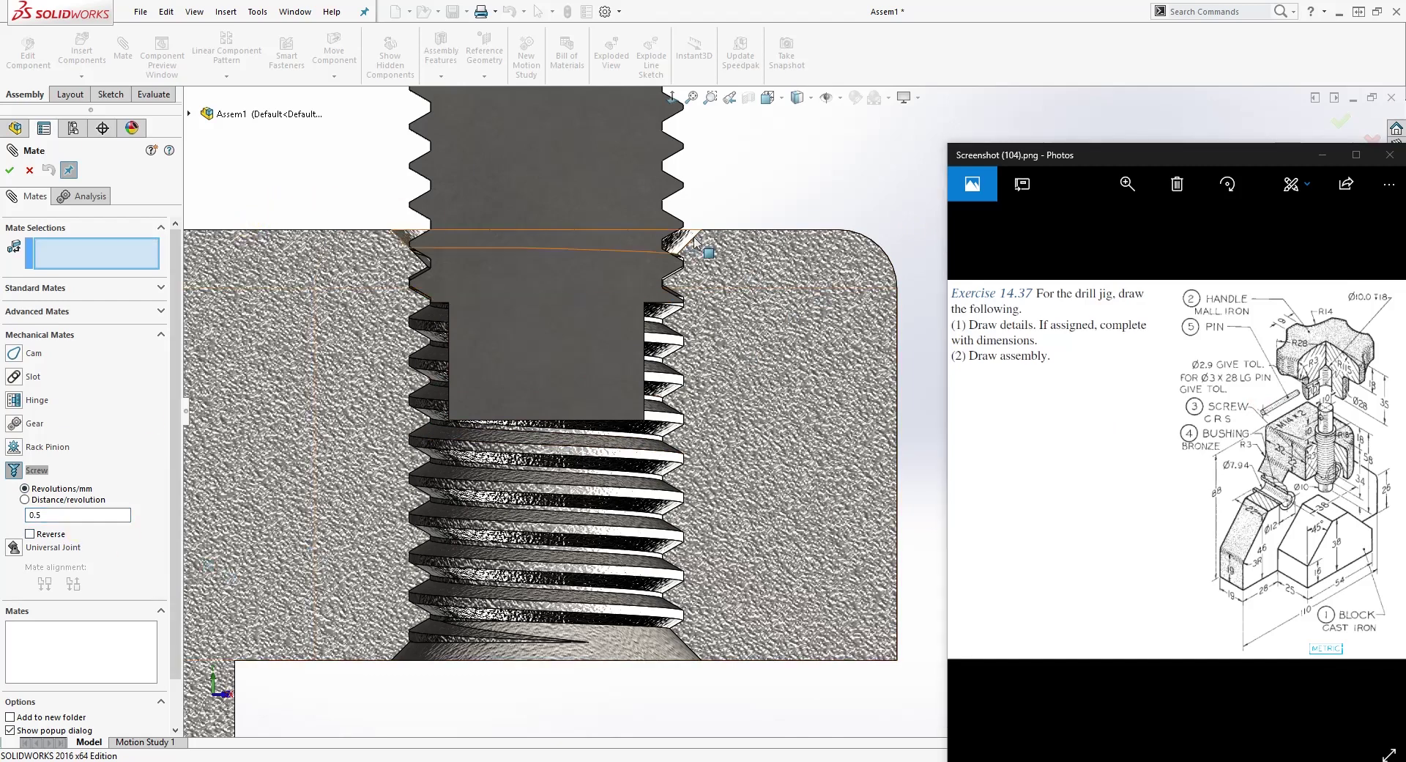
{"action": "scroll", "coordinate": [681, 246], "scroll_direction": "down", "scroll_amount": 1}
{"action": "middle_click_drag", "start_coordinate": [678, 248], "coordinate": [654, 274]}
{"action": "scroll", "coordinate": [656, 275], "scroll_direction": "down", "scroll_amount": 1}
{"action": "scroll", "coordinate": [743, 344], "scroll_direction": "down", "scroll_amount": 6}
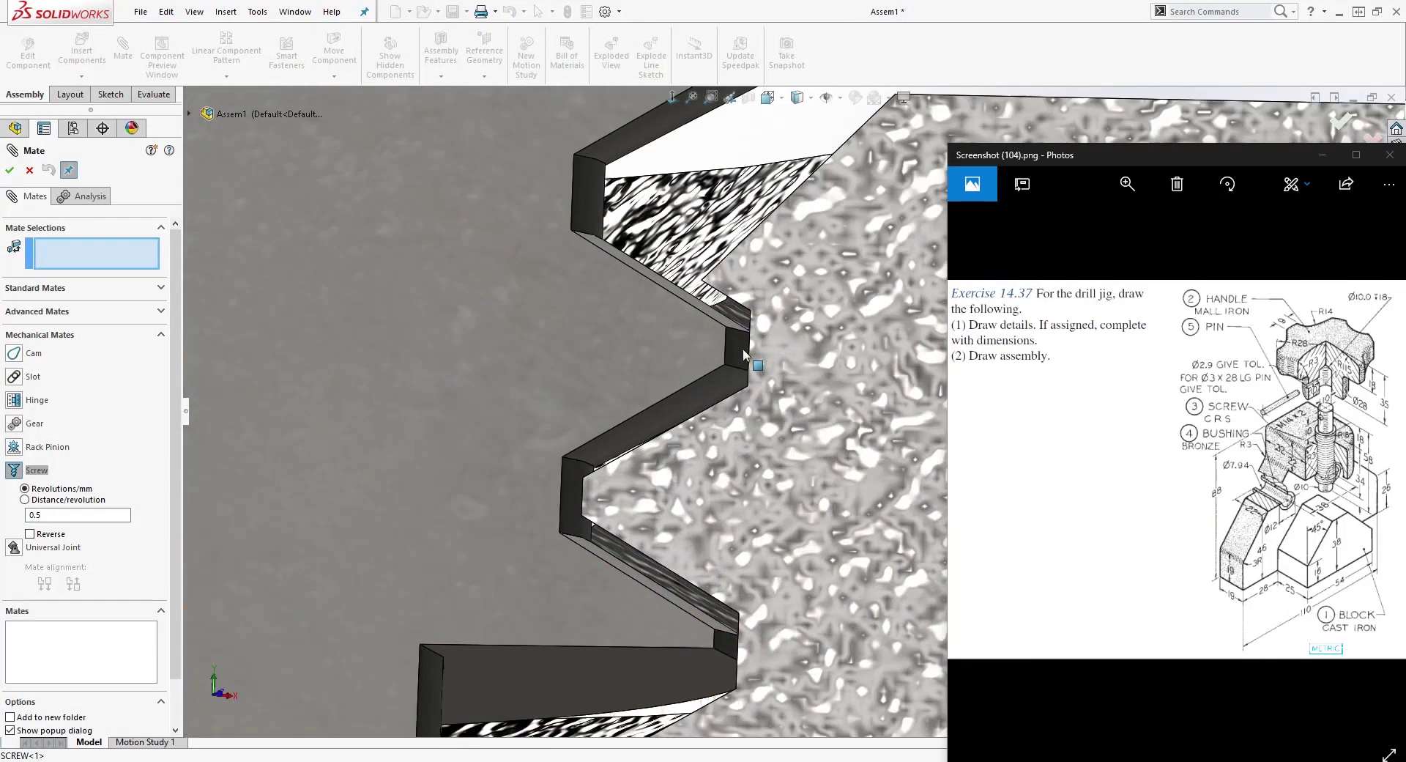
{"action": "scroll", "coordinate": [744, 350], "scroll_direction": "down", "scroll_amount": 1}
{"action": "middle_click_drag", "start_coordinate": [744, 351], "coordinate": [740, 352]}
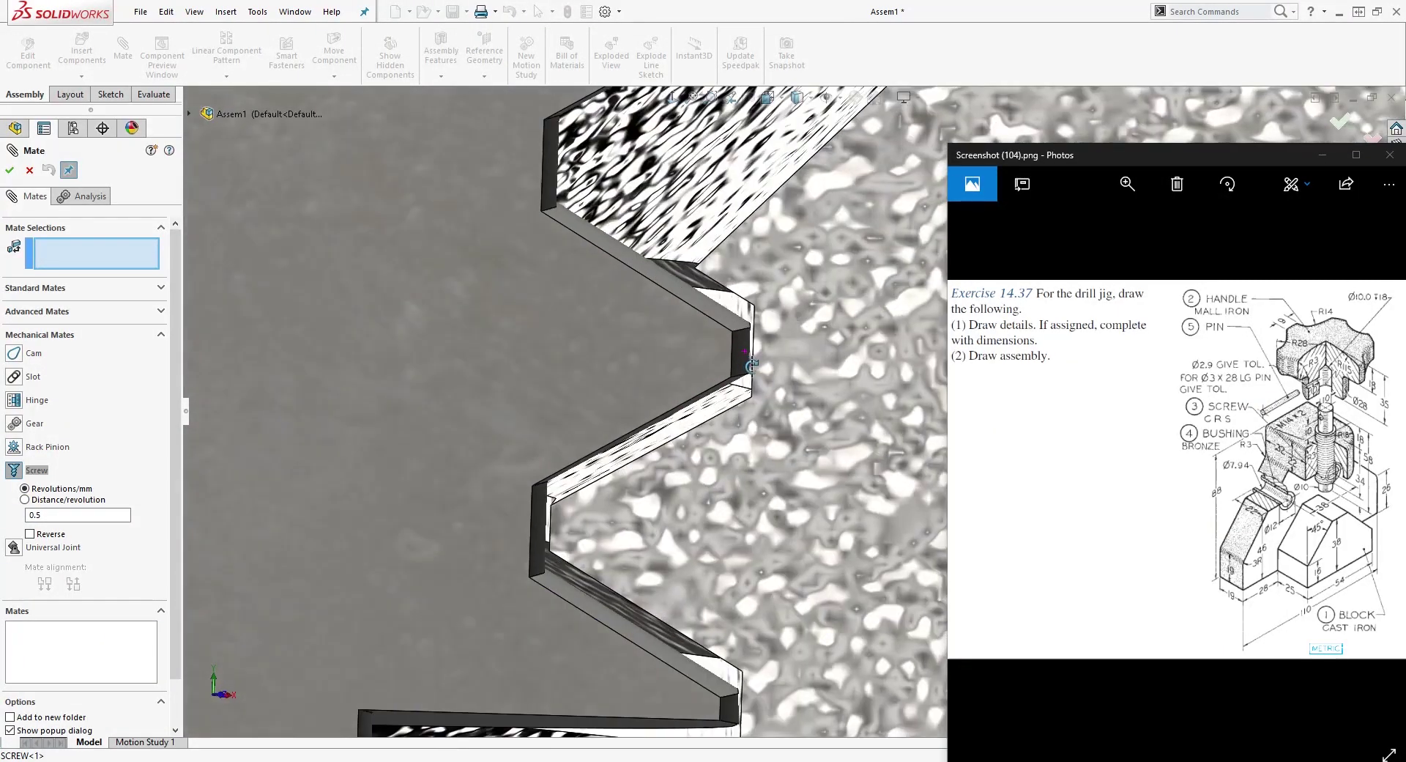
{"action": "left_click", "coordinate": [740, 352]}
{"action": "middle_click_drag", "start_coordinate": [735, 409], "coordinate": [736, 410]}
Choose the block's matching internal thread face and create the Screw mate at 0.5 revolutions/mm with the direction reversed.
{"action": "scroll", "coordinate": [735, 410], "scroll_direction": "up", "scroll_amount": 4}
{"action": "scroll", "coordinate": [756, 389], "scroll_direction": "down", "scroll_amount": 2}
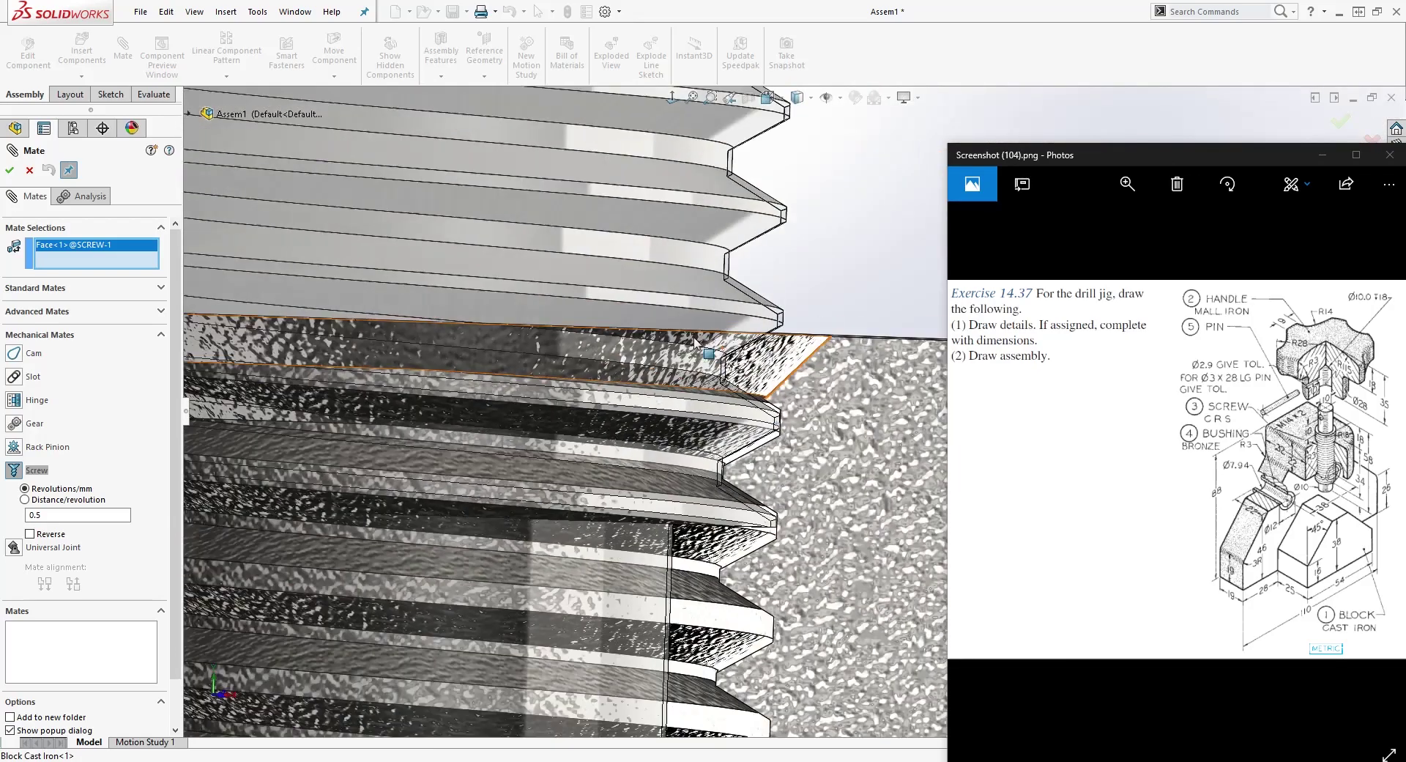
{"action": "scroll", "coordinate": [769, 396], "scroll_direction": "down", "scroll_amount": 3}
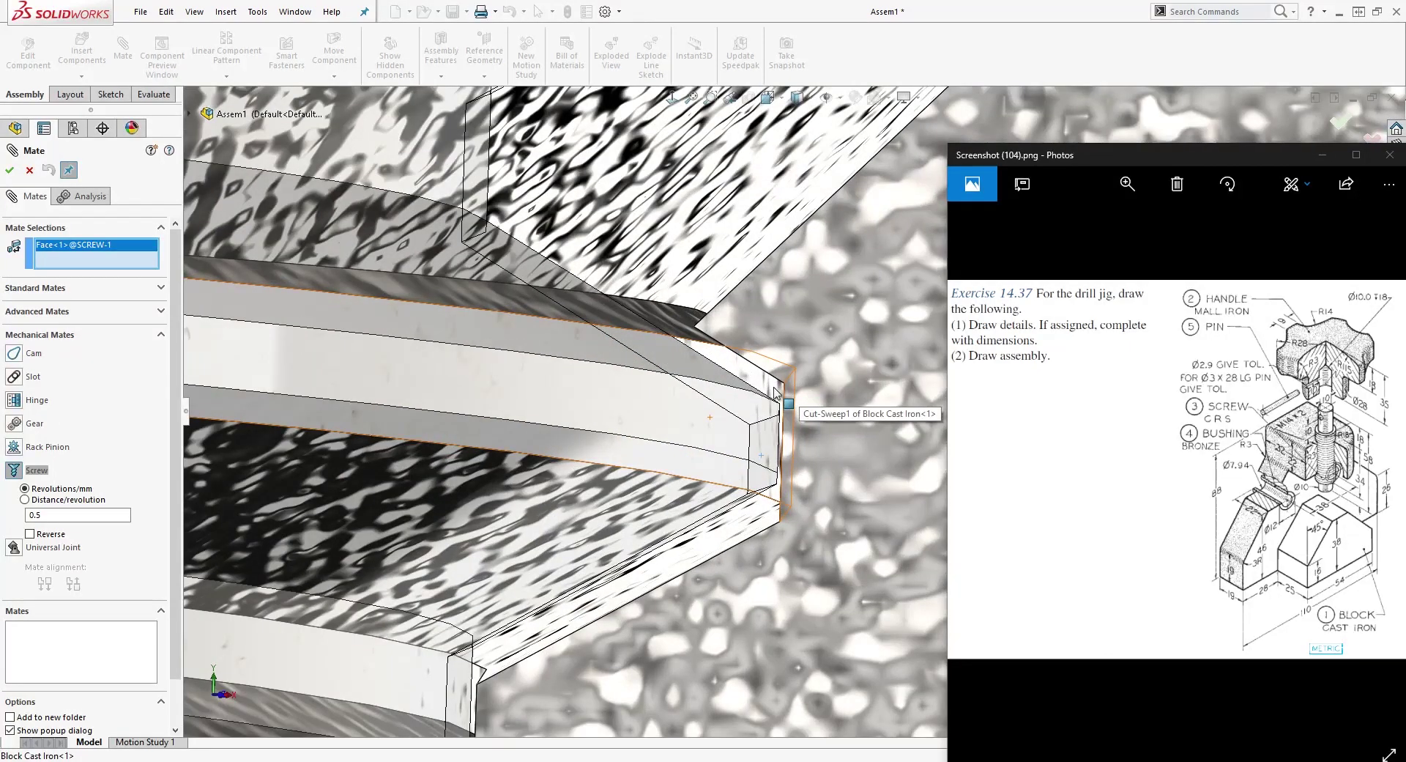
{"action": "left_click", "coordinate": [775, 393]}
{"action": "scroll", "coordinate": [787, 411], "scroll_direction": "up", "scroll_amount": 5}
{"action": "scroll", "coordinate": [804, 533], "scroll_direction": "up", "scroll_amount": 5}
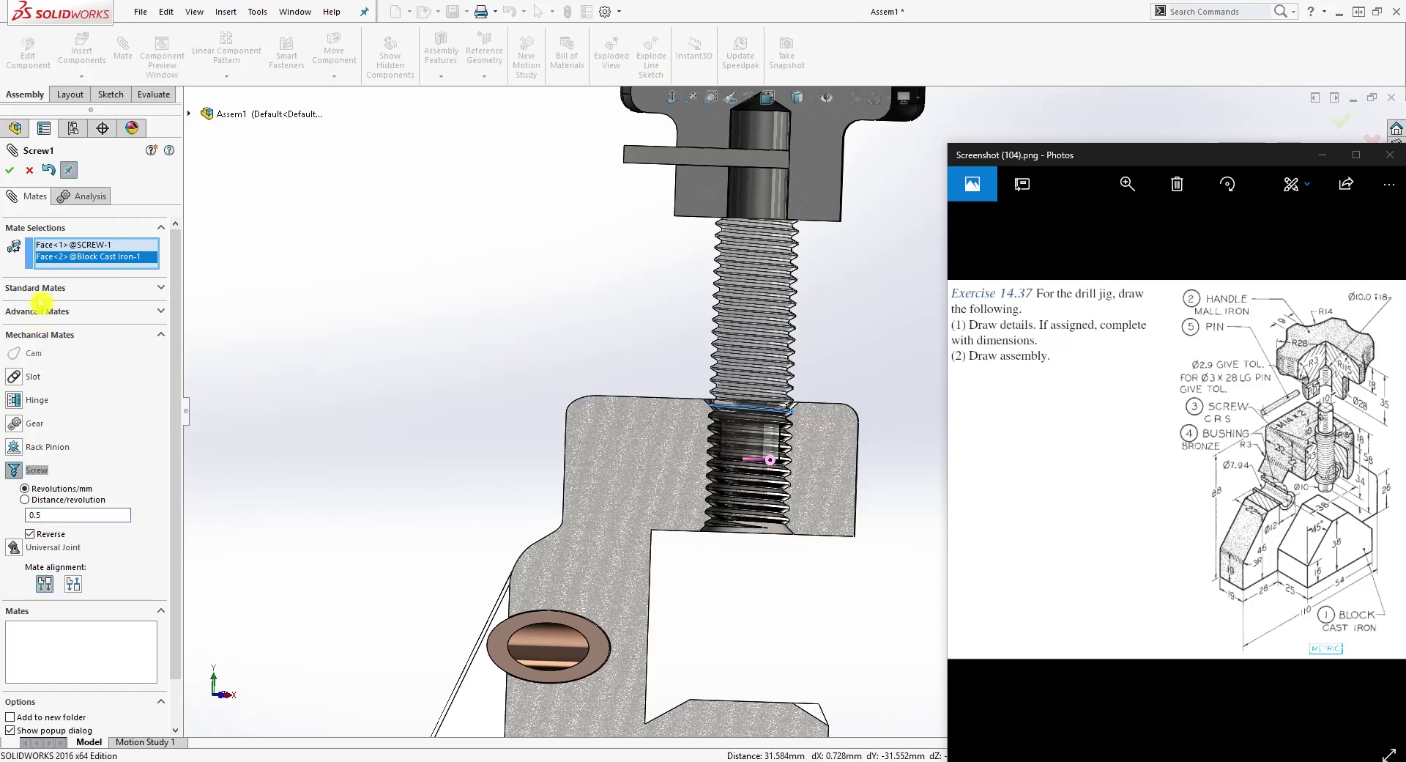
{"action": "left_click", "coordinate": [9, 170]}
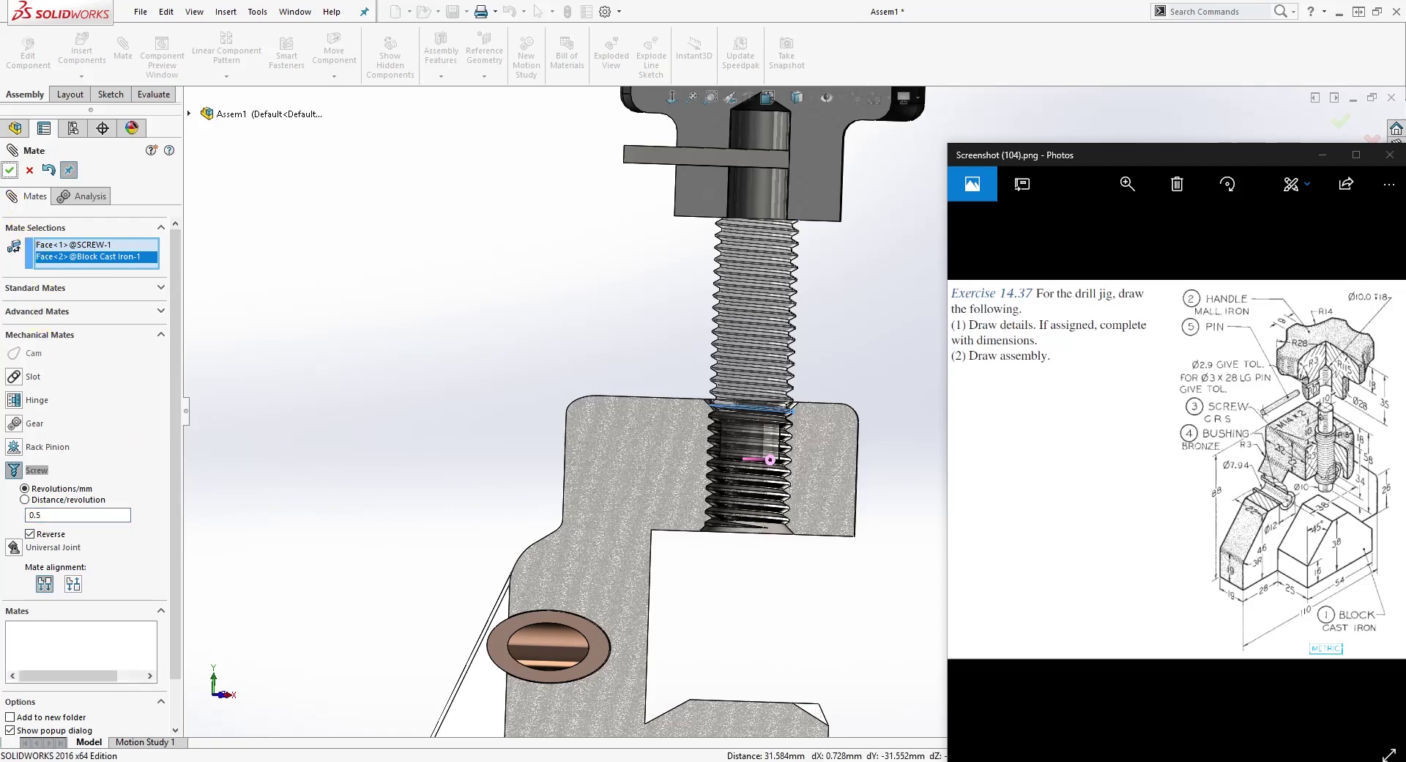
{"action": "left_click", "coordinate": [11, 174]}
{"action": "scroll", "coordinate": [765, 393], "scroll_direction": "up", "scroll_amount": 3}
{"action": "middle_click_drag", "start_coordinate": [815, 335], "coordinate": [766, 358]}
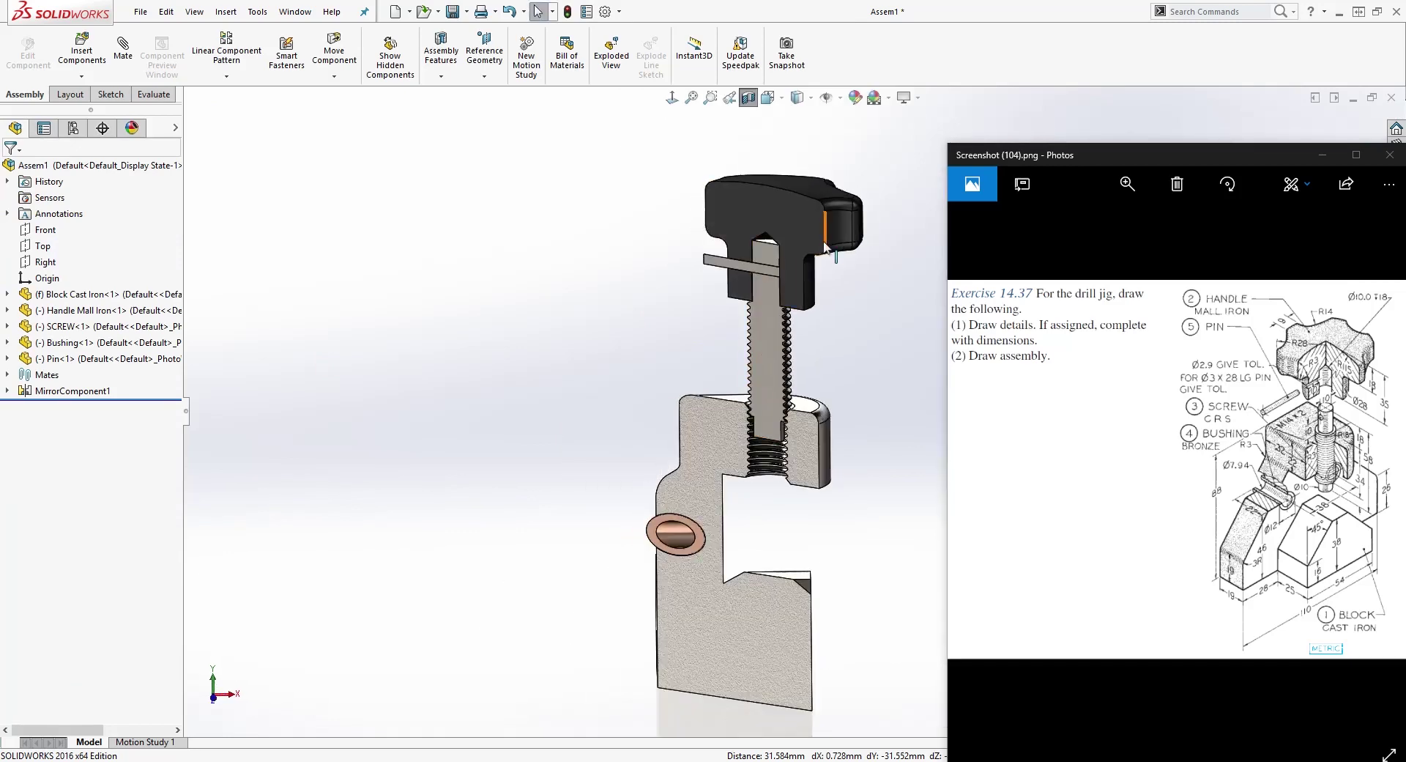
Turn the handle to drive the screw into the block and examine the thread engagement in the section view.
{"action": "left_click_drag", "start_coordinate": [837, 229], "coordinate": [618, 354]}
{"action": "key", "text": "Escape"}
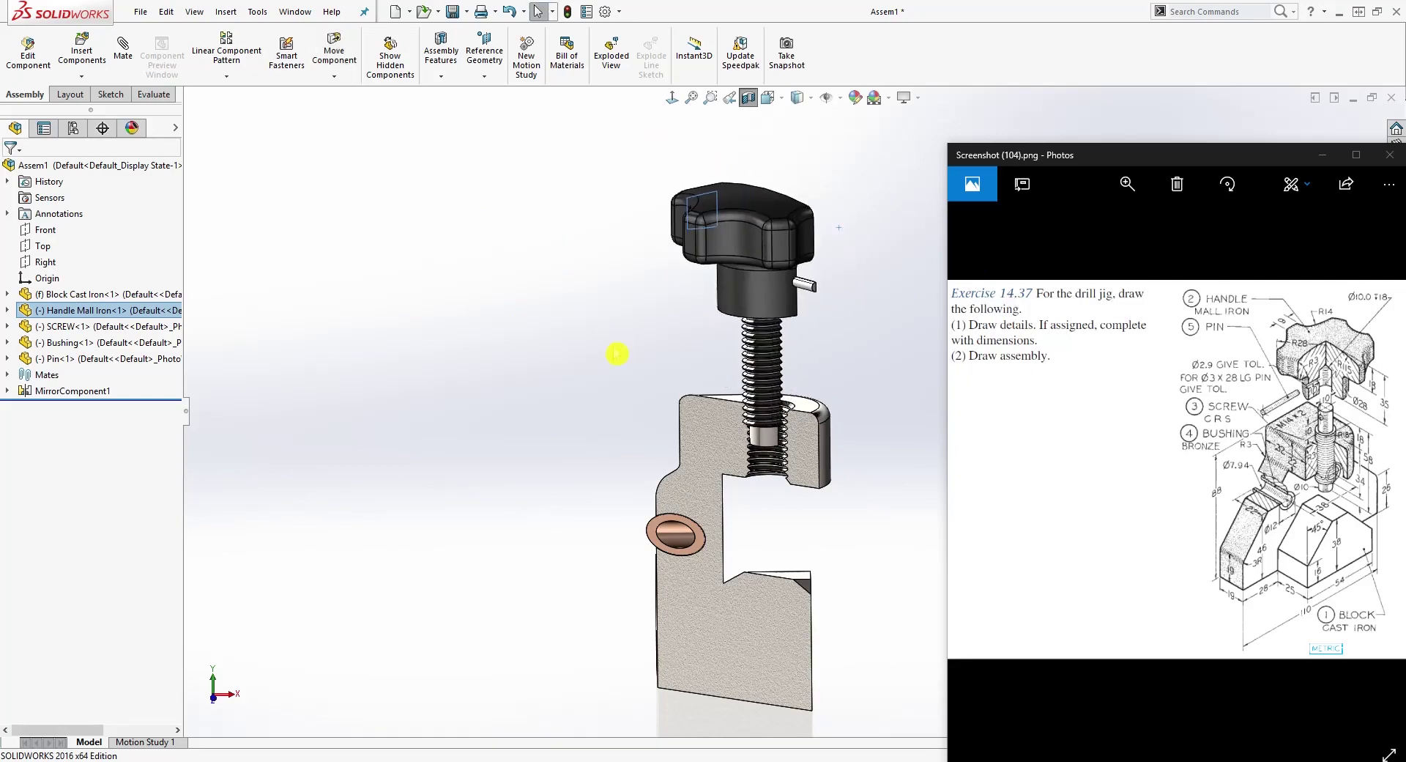
{"action": "middle_click_drag", "start_coordinate": [617, 354], "coordinate": [721, 432]}
{"action": "scroll", "coordinate": [805, 458], "scroll_direction": "down", "scroll_amount": 5}
{"action": "middle_click_drag", "start_coordinate": [806, 459], "coordinate": [863, 453]}
{"action": "scroll", "coordinate": [803, 459], "scroll_direction": "down", "scroll_amount": 2}
{"action": "scroll", "coordinate": [795, 407], "scroll_direction": "up", "scroll_amount": 5}
{"action": "scroll", "coordinate": [862, 453], "scroll_direction": "up", "scroll_amount": 3}
{"action": "scroll", "coordinate": [876, 501], "scroll_direction": "down", "scroll_amount": 2}
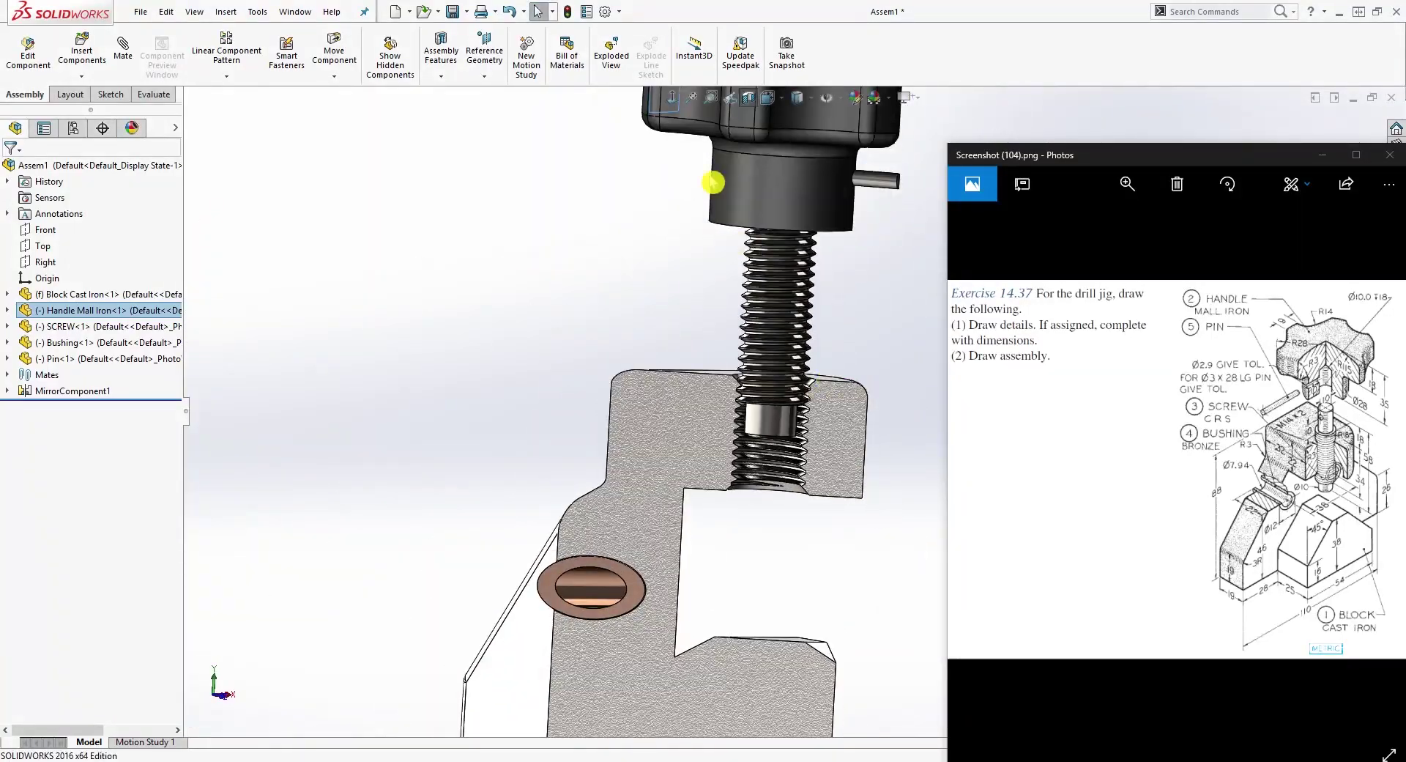
Turn off the section view to show the complete assembly.
{"action": "left_click", "coordinate": [747, 103]}
{"action": "scroll", "coordinate": [857, 464], "scroll_direction": "up", "scroll_amount": 3}
{"action": "middle_click_drag", "start_coordinate": [857, 464], "coordinate": [743, 431]}
{"action": "scroll", "coordinate": [838, 355], "scroll_direction": "down", "scroll_amount": 3}
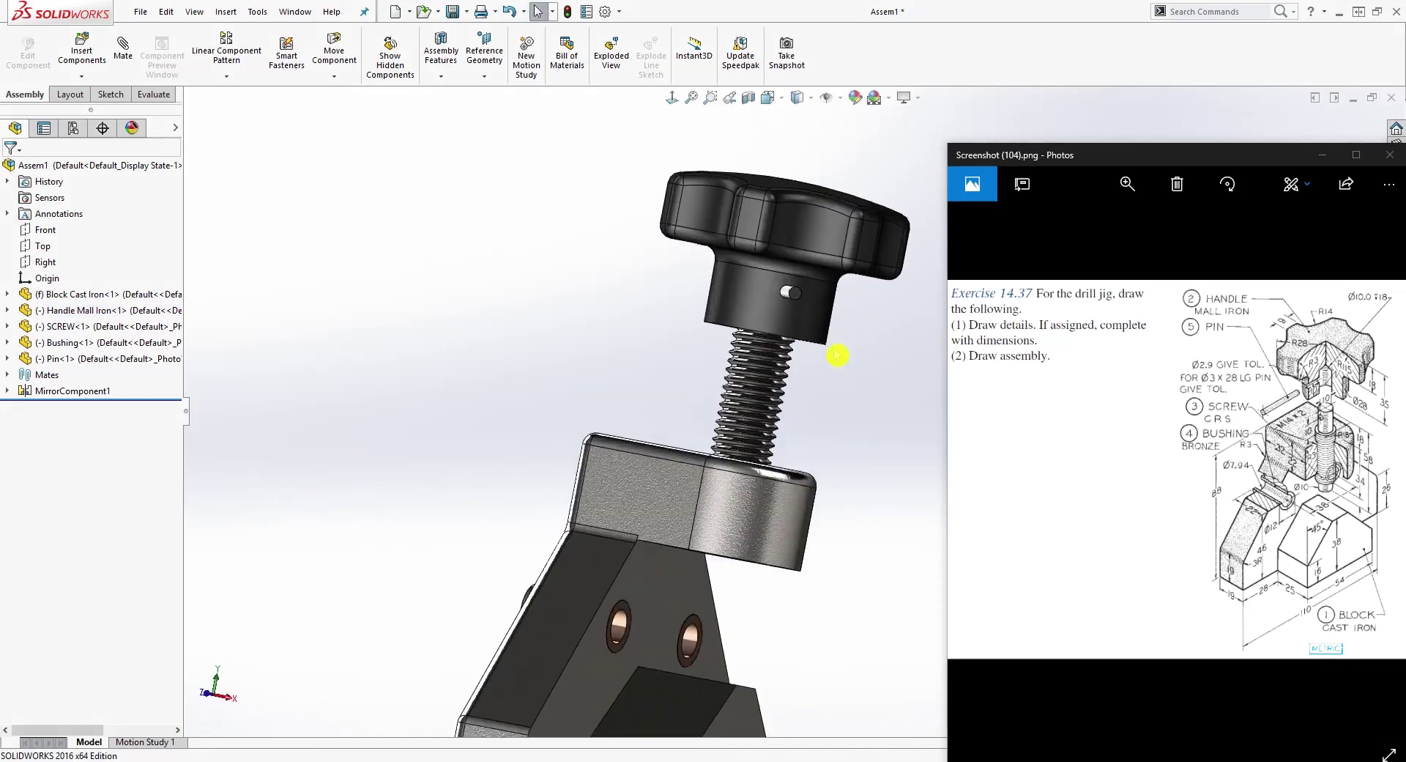
Start a mate between the underside of the handle's hub and the top face of the block.
{"action": "middle_click_drag", "start_coordinate": [837, 355], "coordinate": [841, 401]}
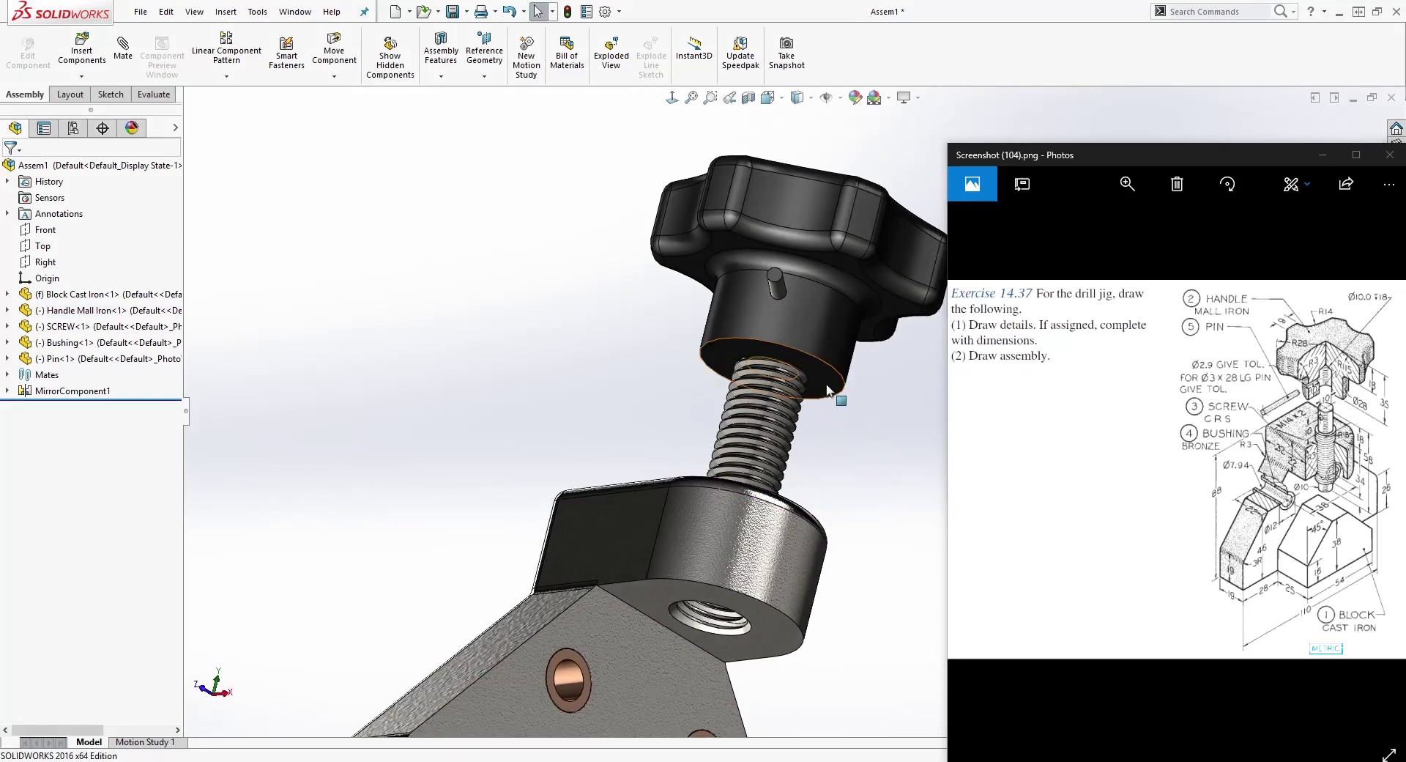
{"action": "left_click", "coordinate": [827, 390]}
{"action": "middle_click_drag", "start_coordinate": [828, 487], "coordinate": [757, 623]}
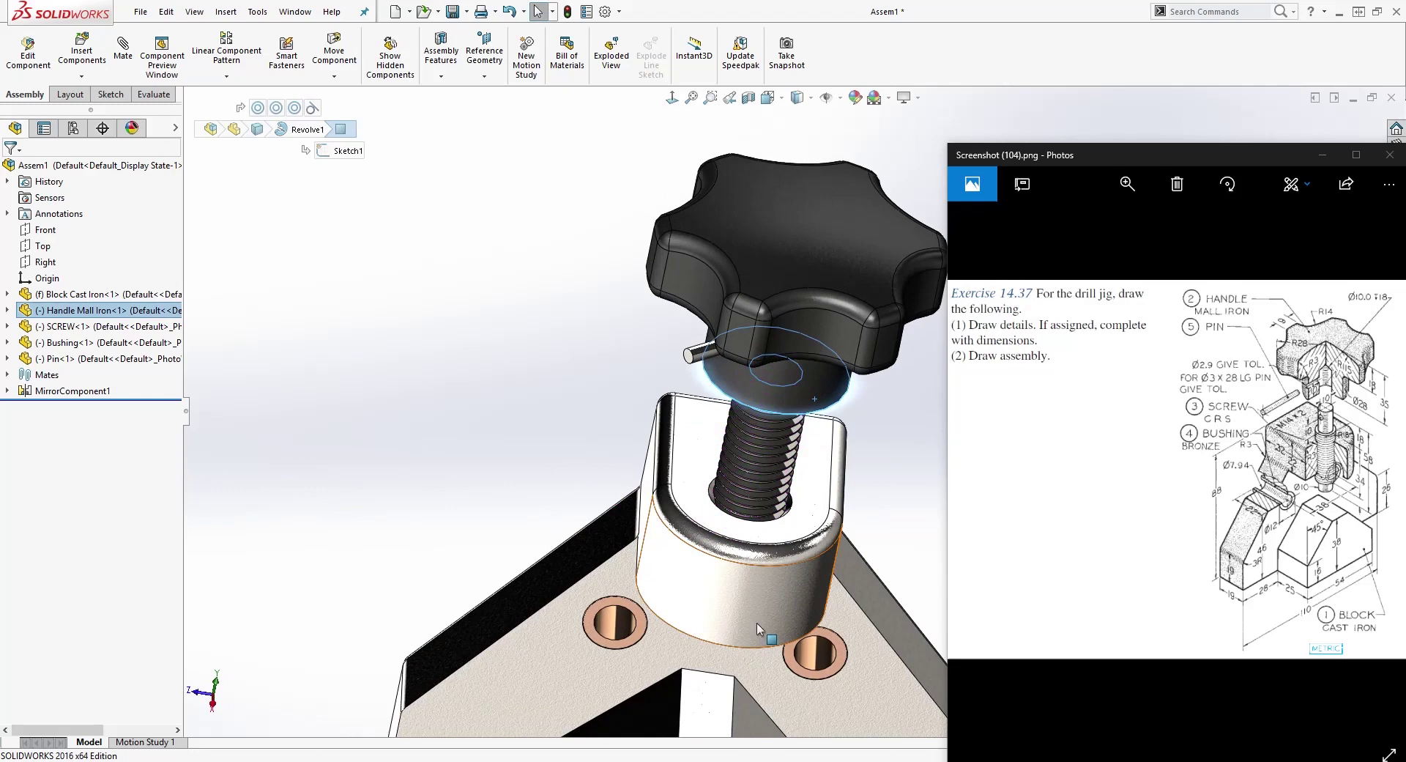
{"action": "left_click", "coordinate": [817, 530], "text": "ctrl"}
{"action": "middle_click_drag", "start_coordinate": [817, 530], "coordinate": [569, 490]}
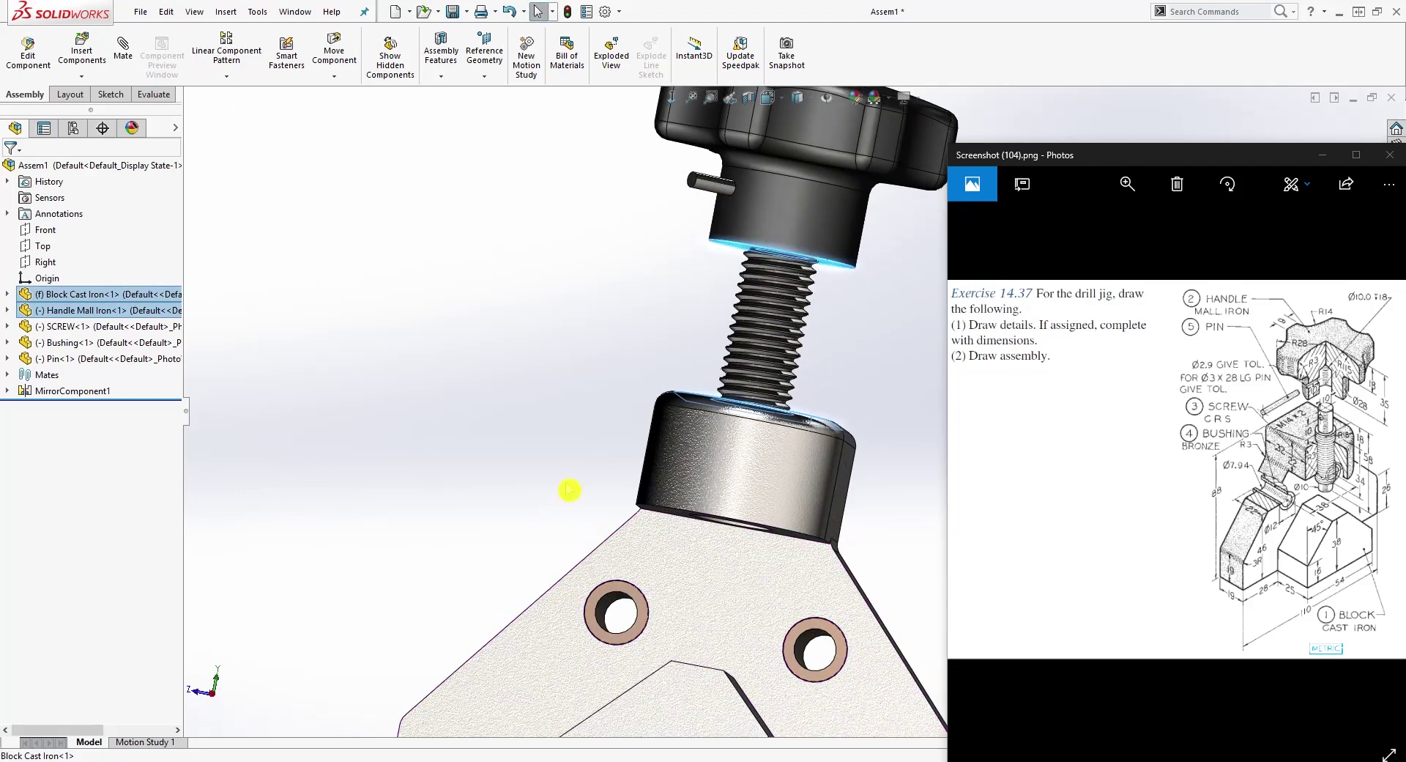
{"action": "left_click", "coordinate": [124, 56]}
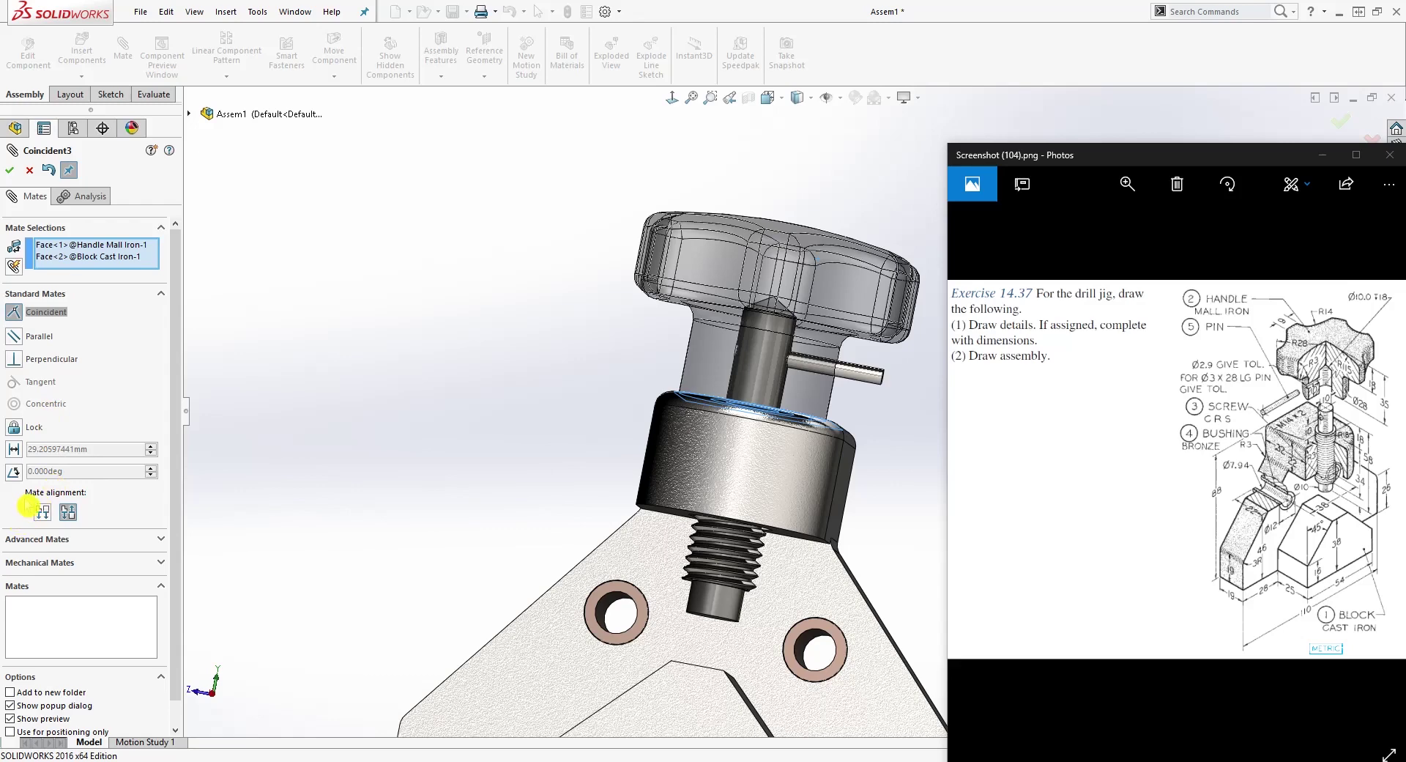
Make it an advanced limit Distance mate with a 29.20597441 mm maximum and 0 mm minimum, and finish mating.
{"action": "left_click", "coordinate": [160, 539]}
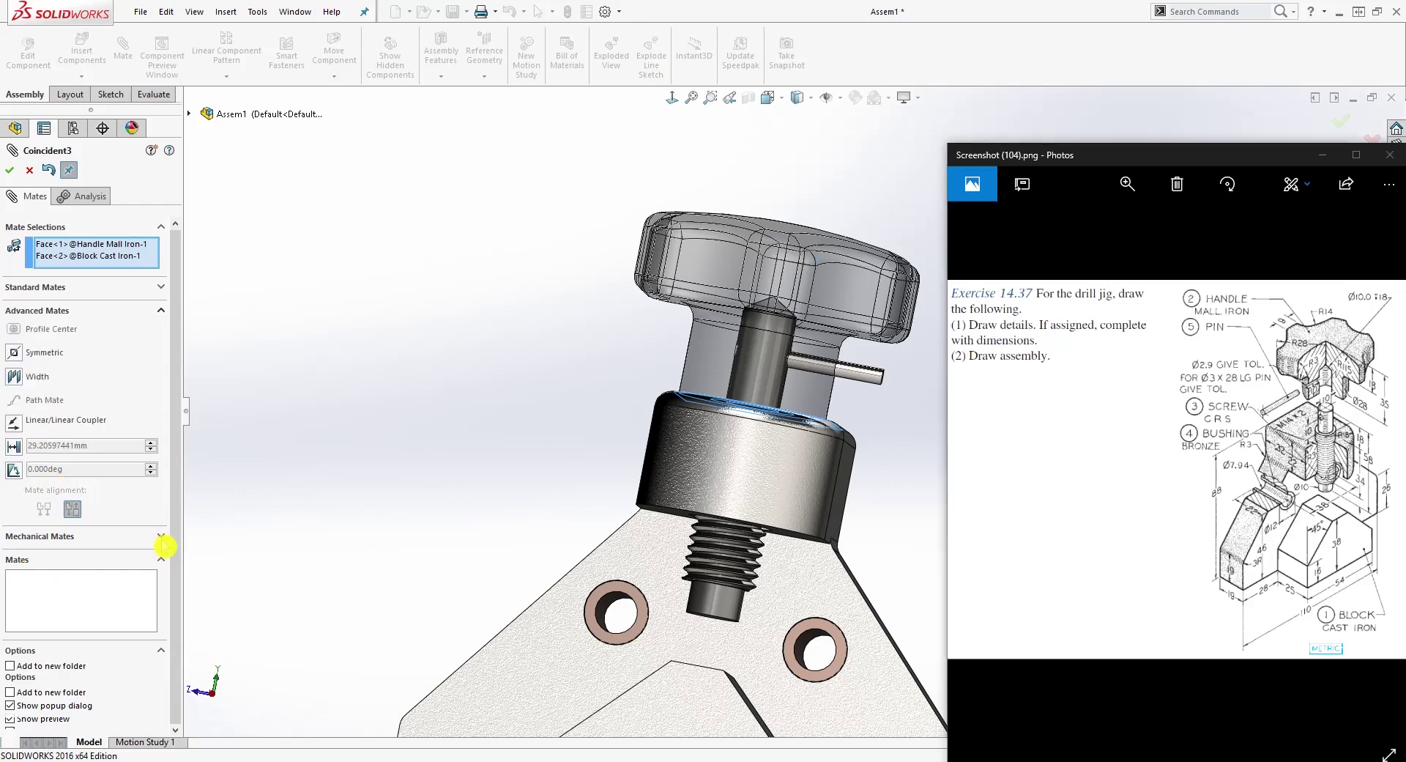
{"action": "left_click", "coordinate": [13, 447]}
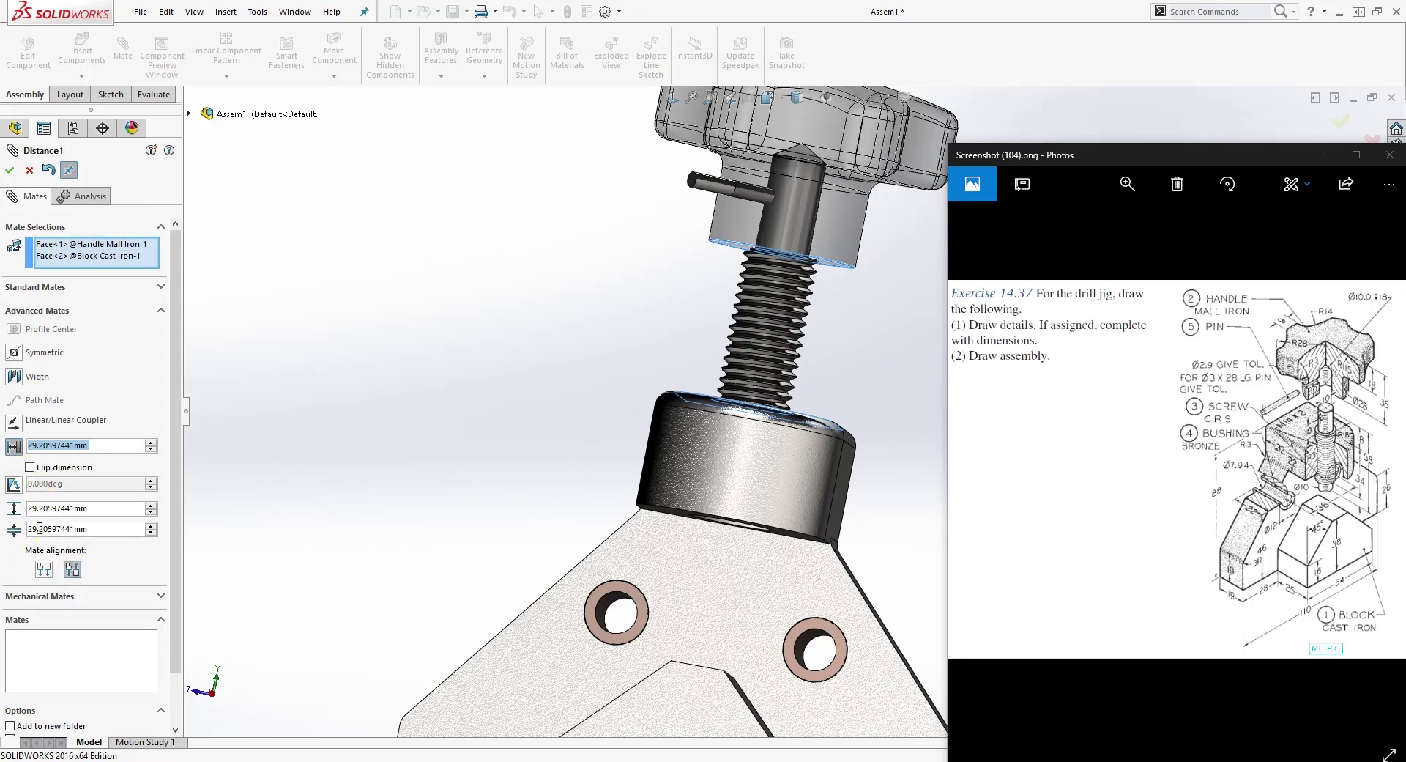
{"action": "left_click", "coordinate": [96, 530]}
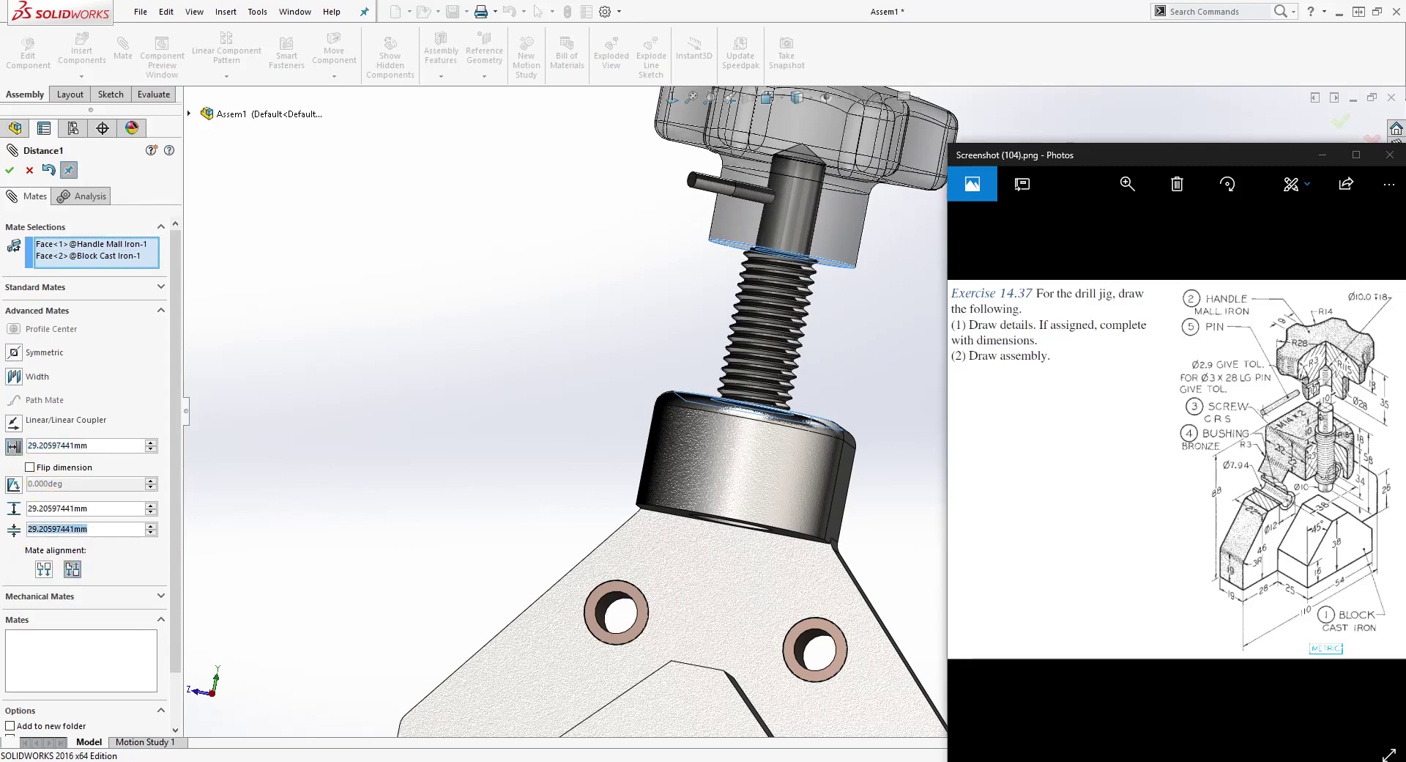
{"action": "type", "text": "0"}
{"action": "key", "text": "Return"}
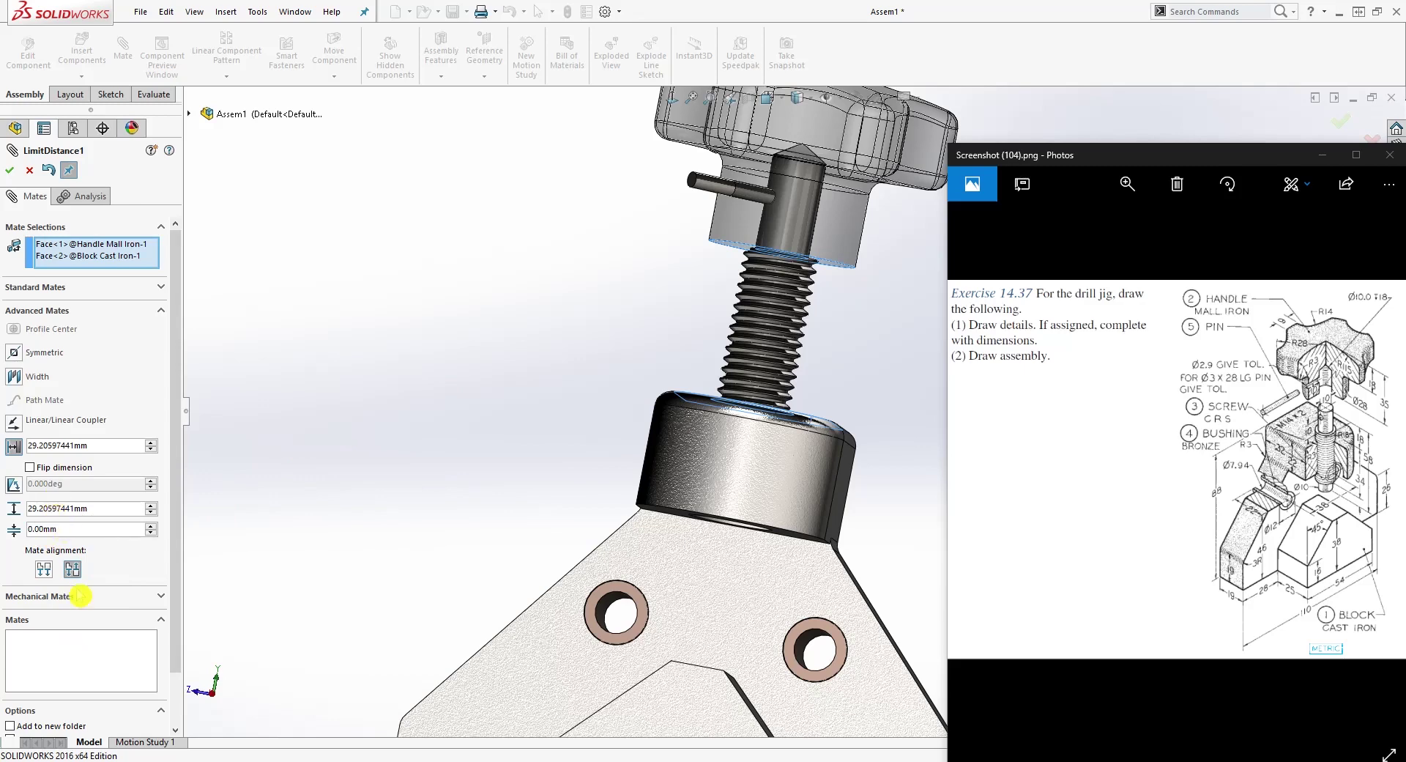
{"action": "left_click", "coordinate": [10, 170]}
{"action": "scroll", "coordinate": [769, 219], "scroll_direction": "down", "scroll_amount": 2}
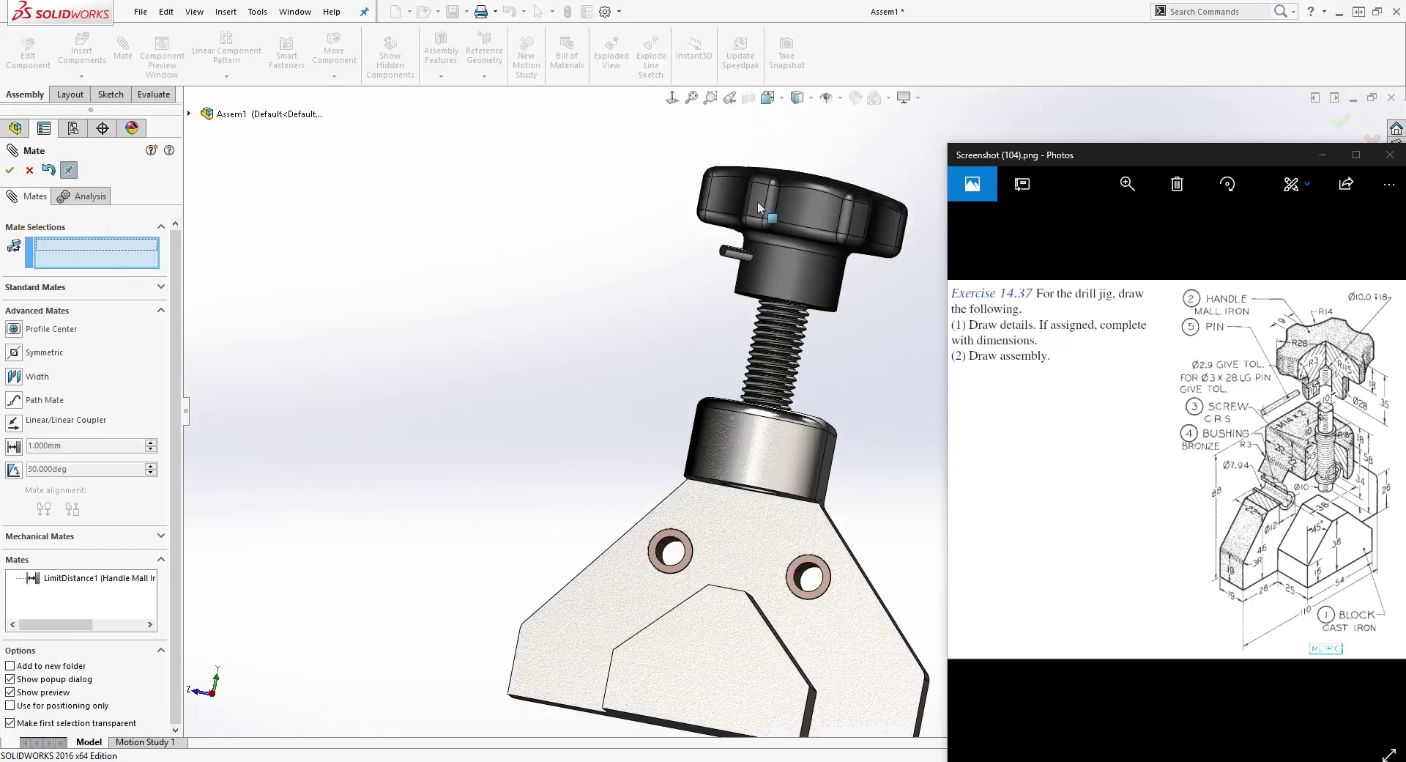
{"action": "middle_click_drag", "start_coordinate": [789, 267], "coordinate": [780, 374]}
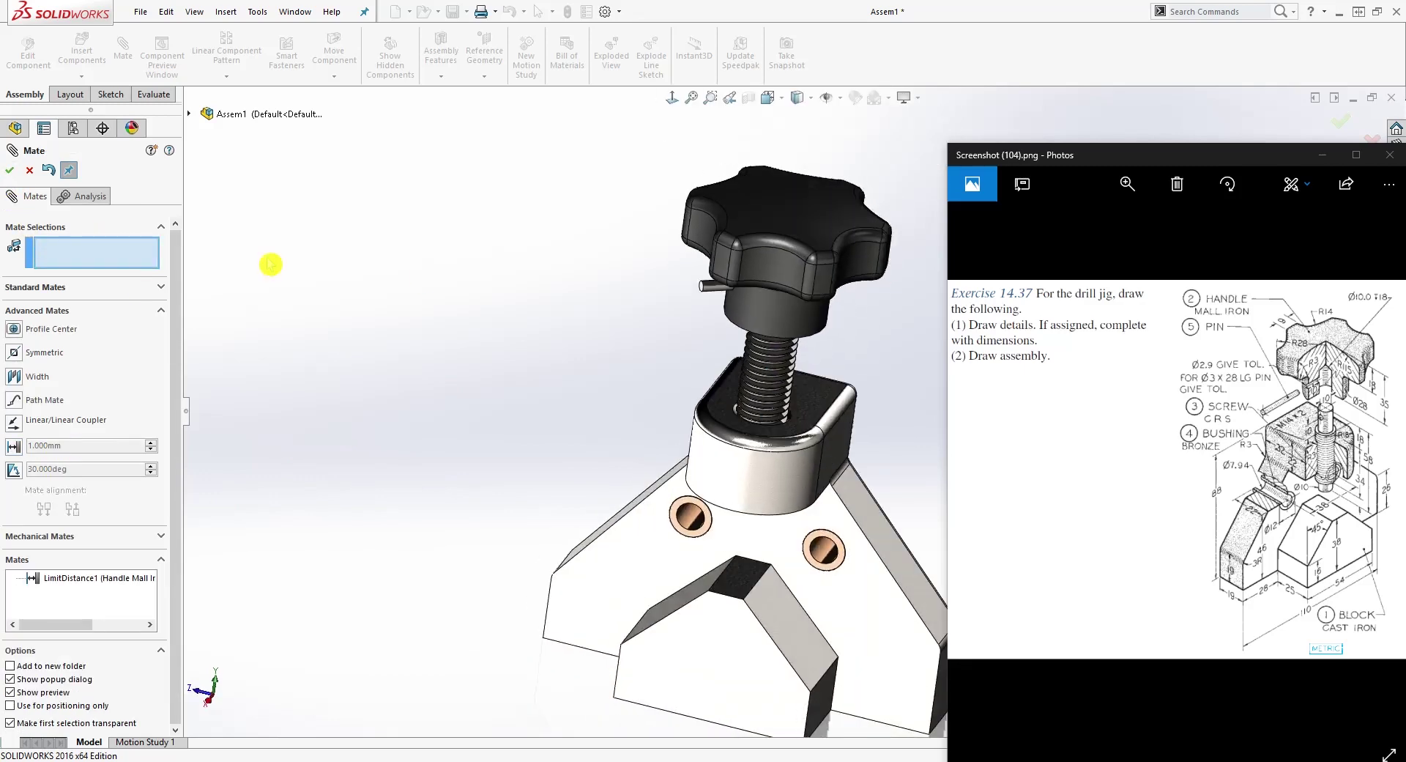
{"action": "left_click", "coordinate": [11, 171]}
Turn the handle to drive the screw down until the hub reaches the block, and back it off slightly.
{"action": "left_click_drag", "start_coordinate": [776, 219], "coordinate": [511, 252]}
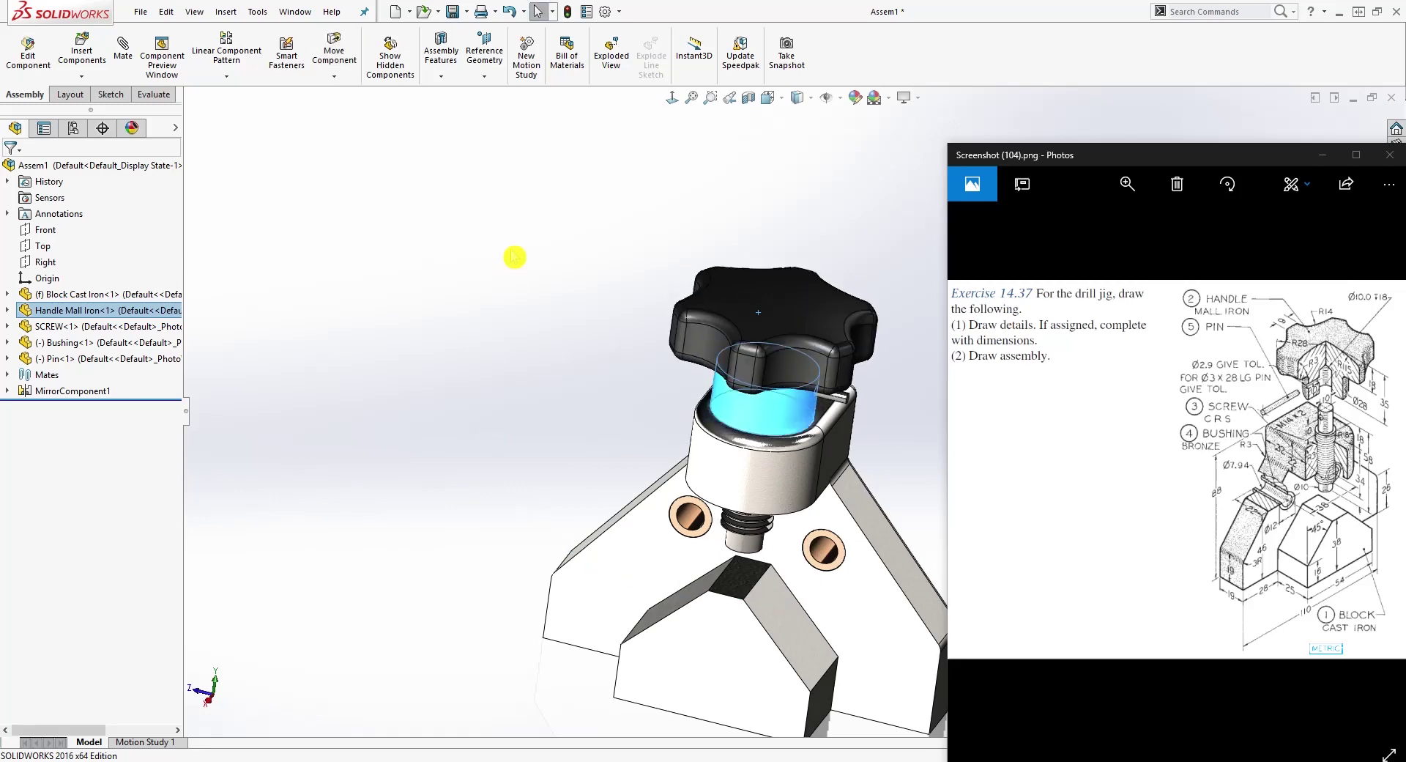
{"action": "middle_click_drag", "start_coordinate": [515, 257], "coordinate": [857, 471]}
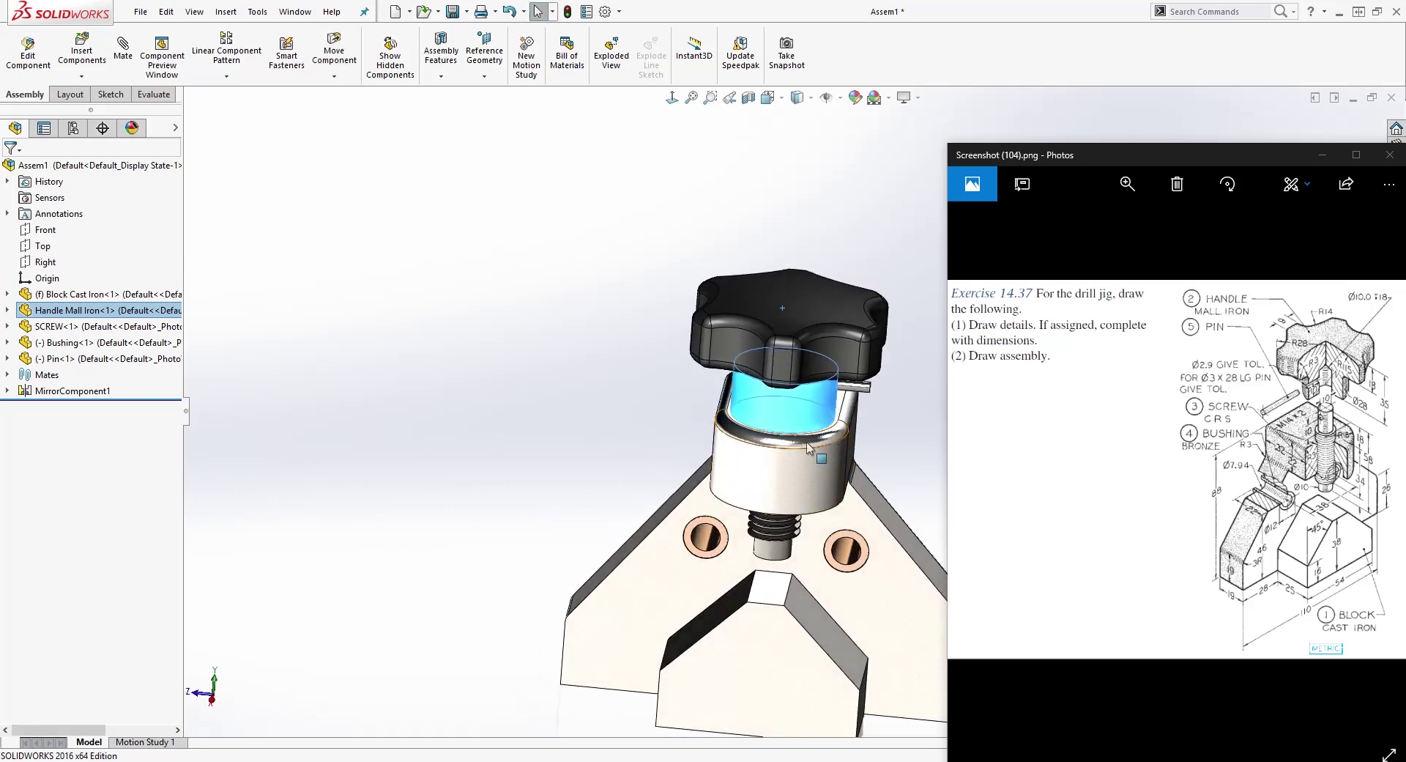
{"action": "left_click_drag", "start_coordinate": [763, 317], "coordinate": [794, 286]}
{"action": "middle_click_drag", "start_coordinate": [797, 286], "coordinate": [860, 458]}
{"action": "middle_click_drag", "start_coordinate": [793, 210], "coordinate": [707, 173]}
{"action": "left_click", "coordinate": [707, 174]}
{"action": "left_click", "coordinate": [673, 97]}
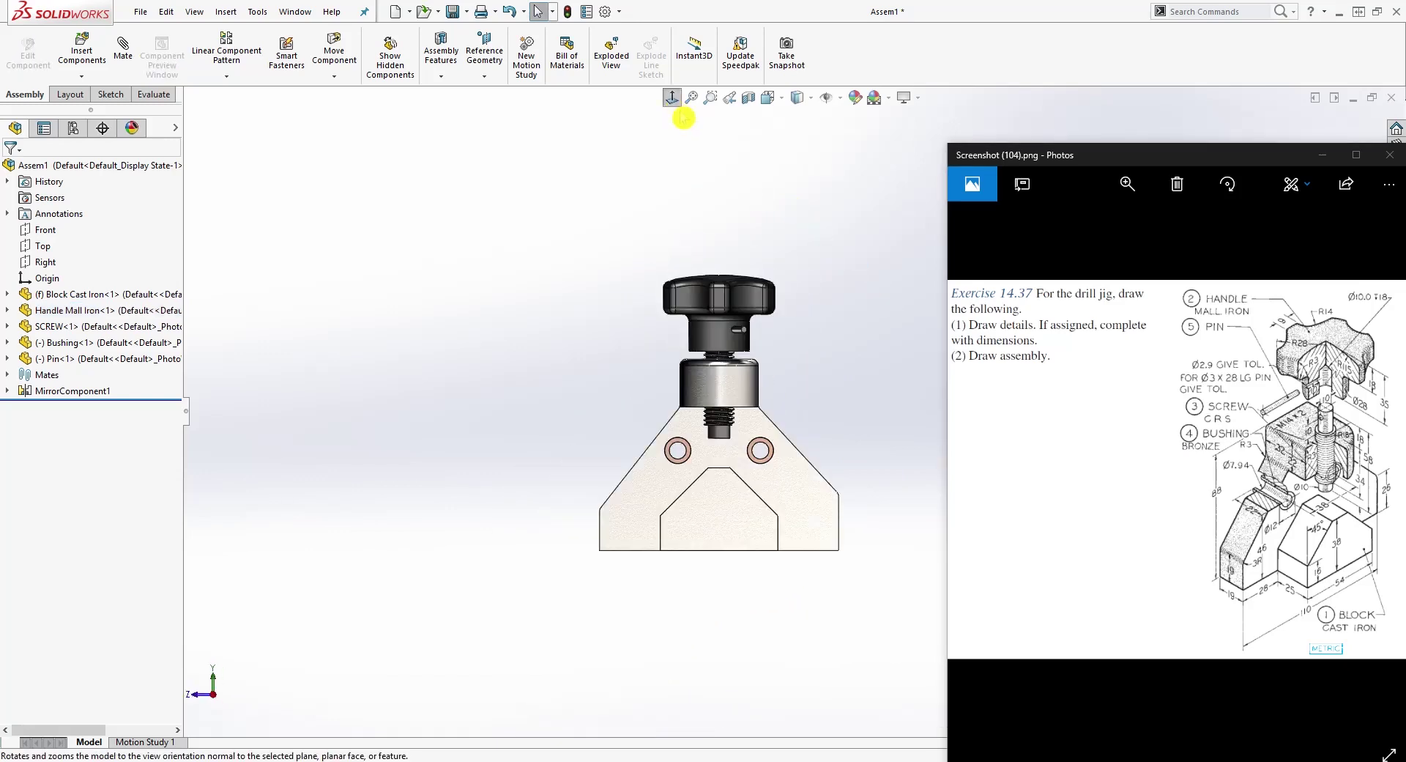
{"action": "middle_click_drag", "start_coordinate": [838, 409], "coordinate": [986, 549]}
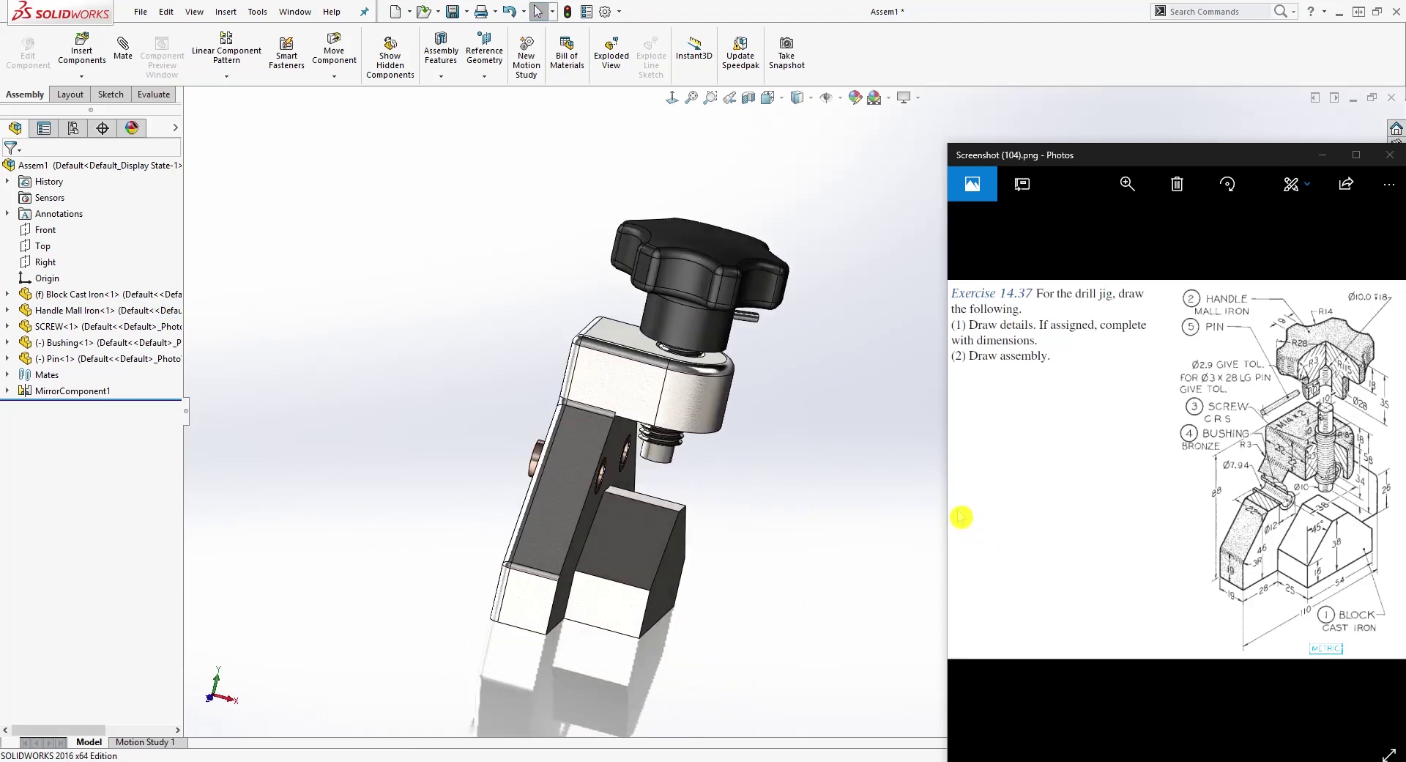